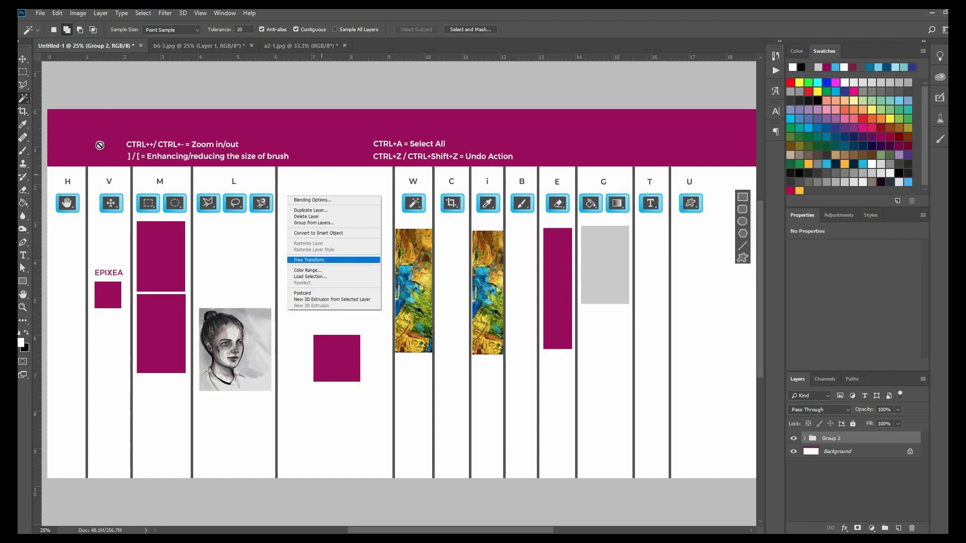
- Switch to the Move tool and deselect Group 2 so no layer is active
key(v)
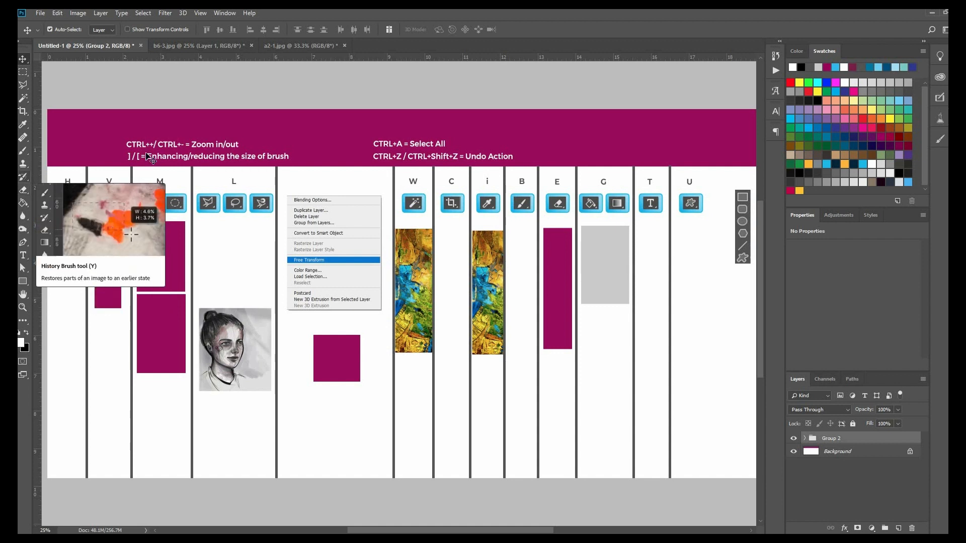
click(137, 93)
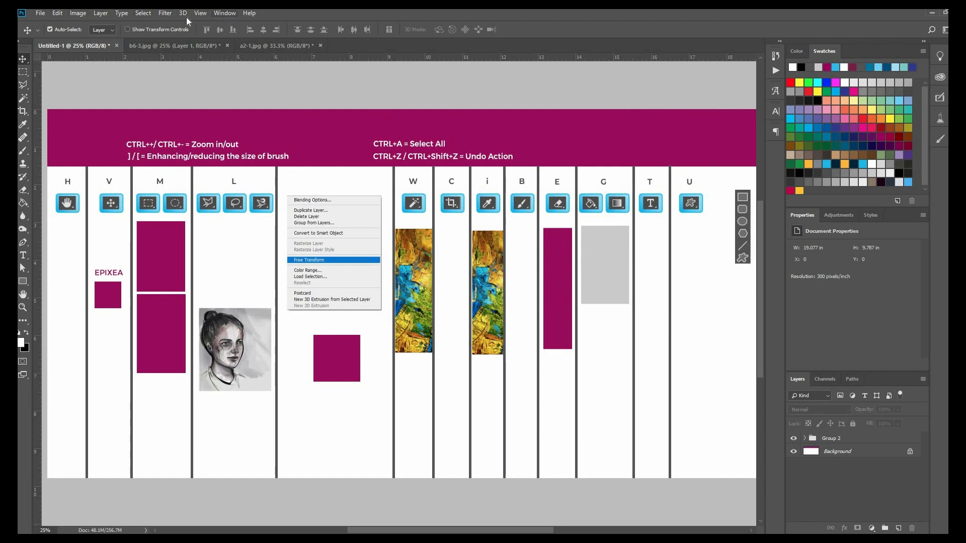
click(44, 15)
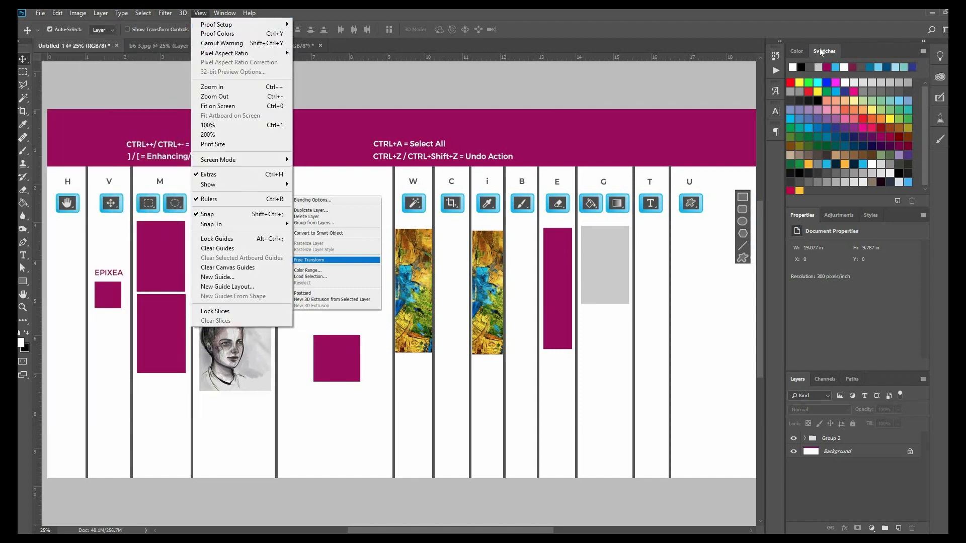
click(819, 66)
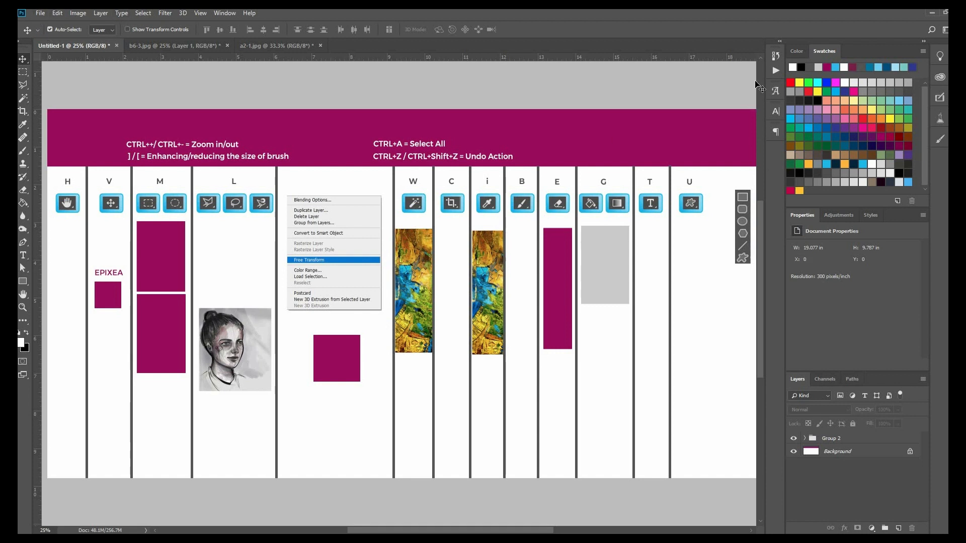
- Look through the available file-handling and editing commands for the document
click(40, 13)
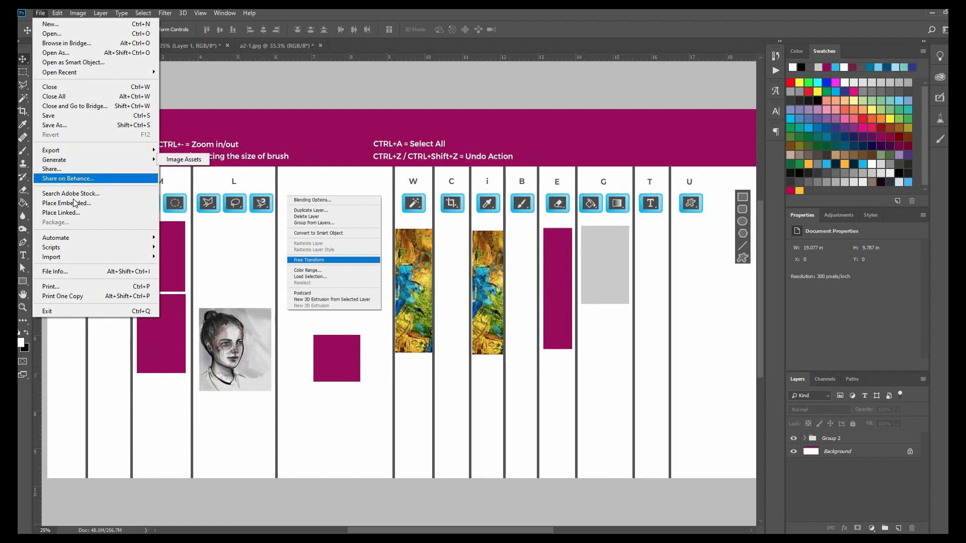
click(45, 14)
click(44, 14)
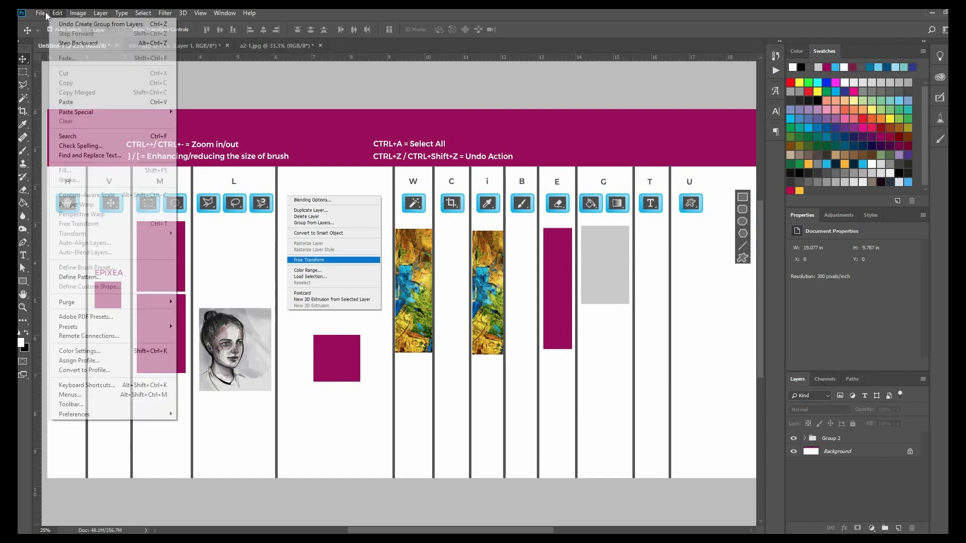
click(44, 14)
click(44, 14)
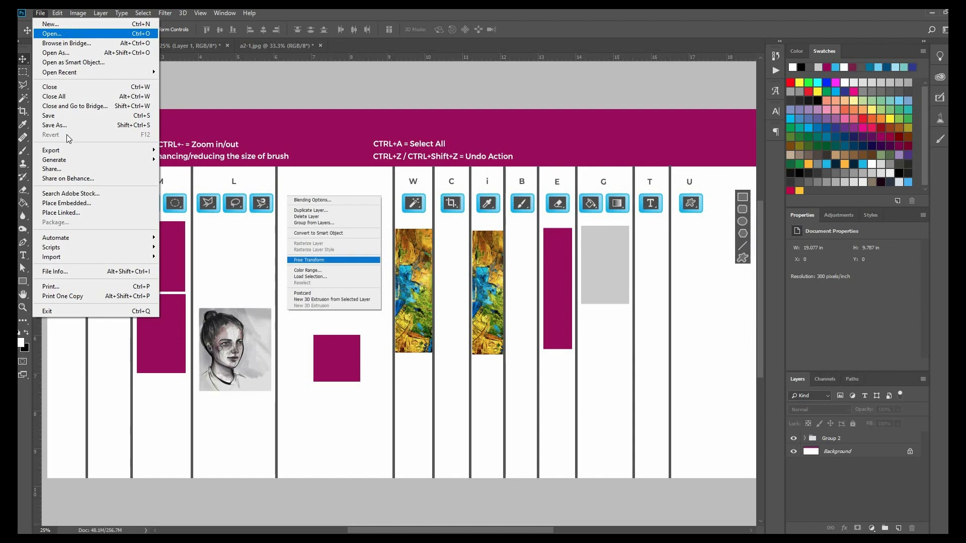
click(60, 15)
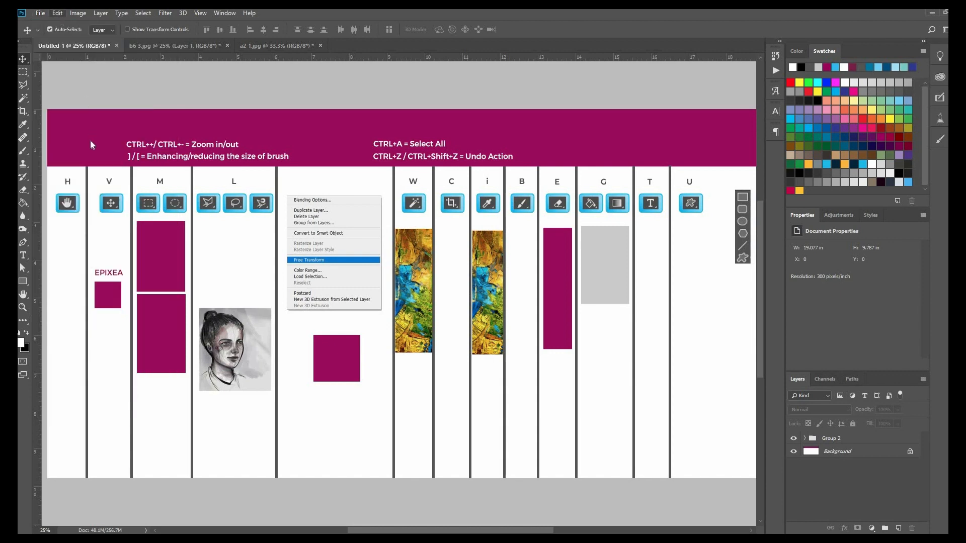
key(alt+e)
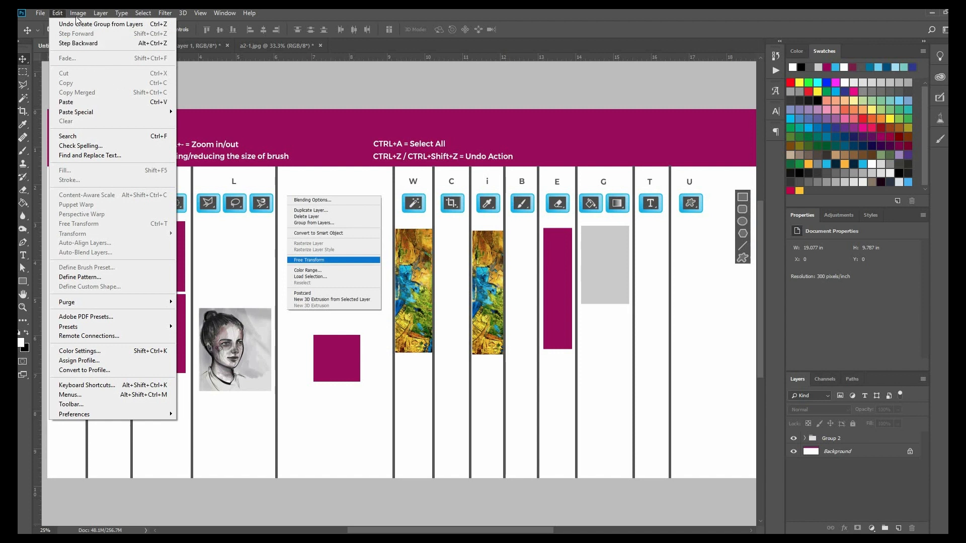
- Check the document's width, height and resolution in the Image Size dialog without changing them
mouse_move(78, 13)
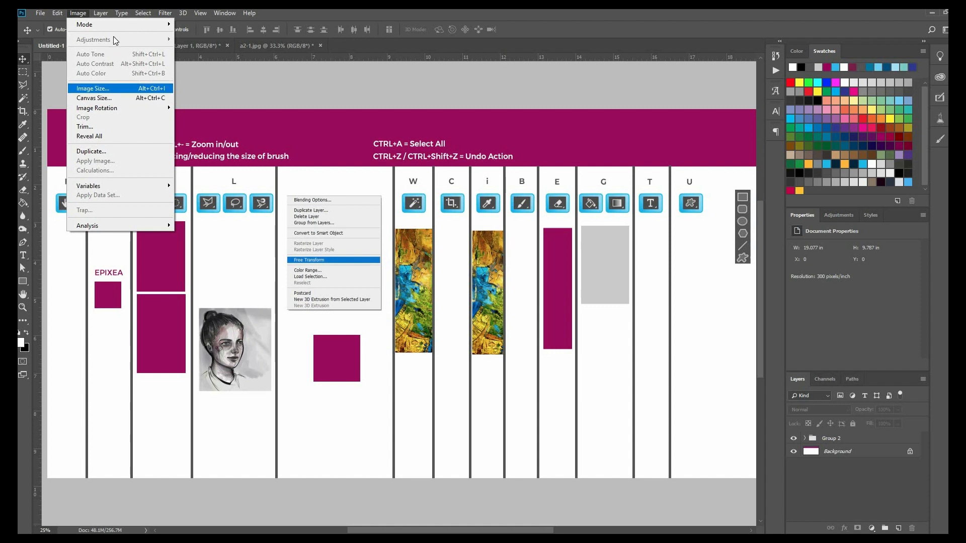
click(90, 89)
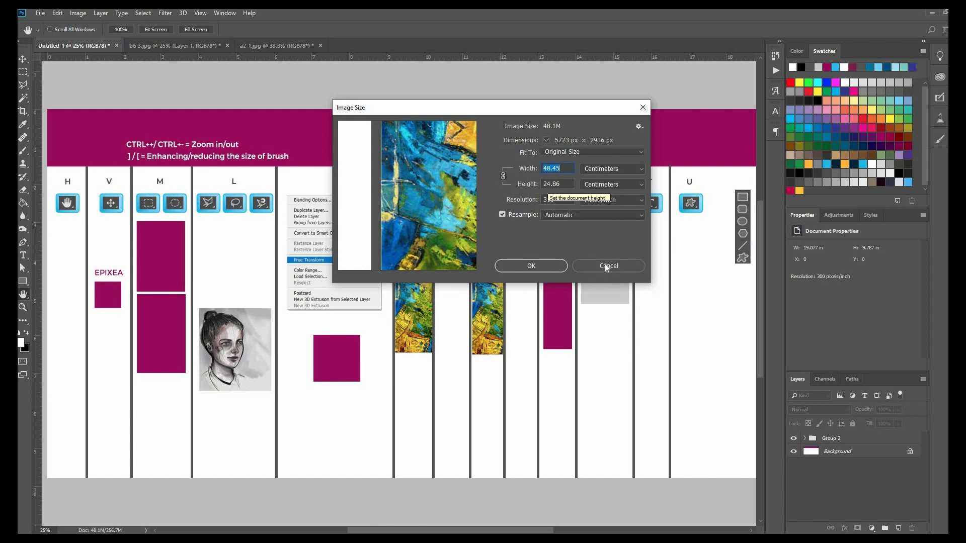
click(77, 14)
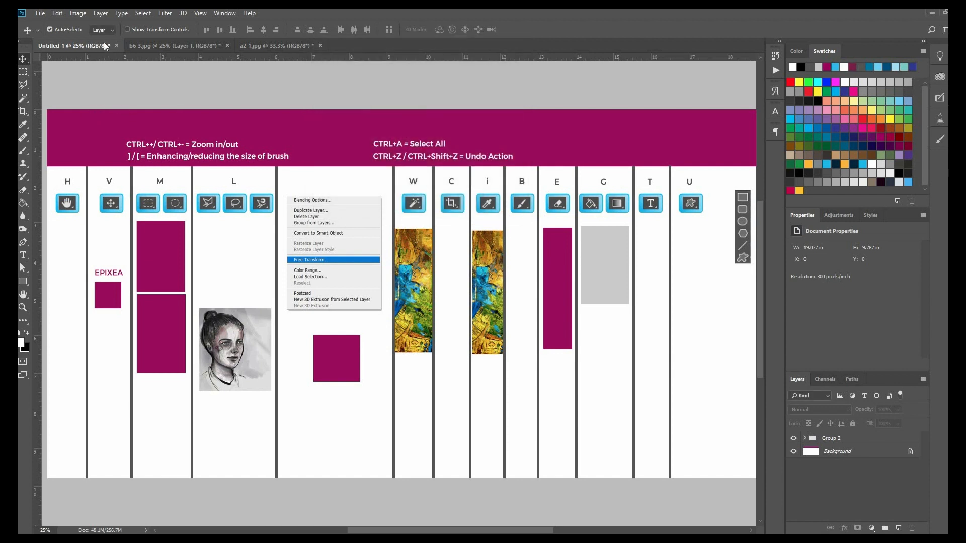
- Look through the layer, type, selection, filter and view commands
click(99, 15)
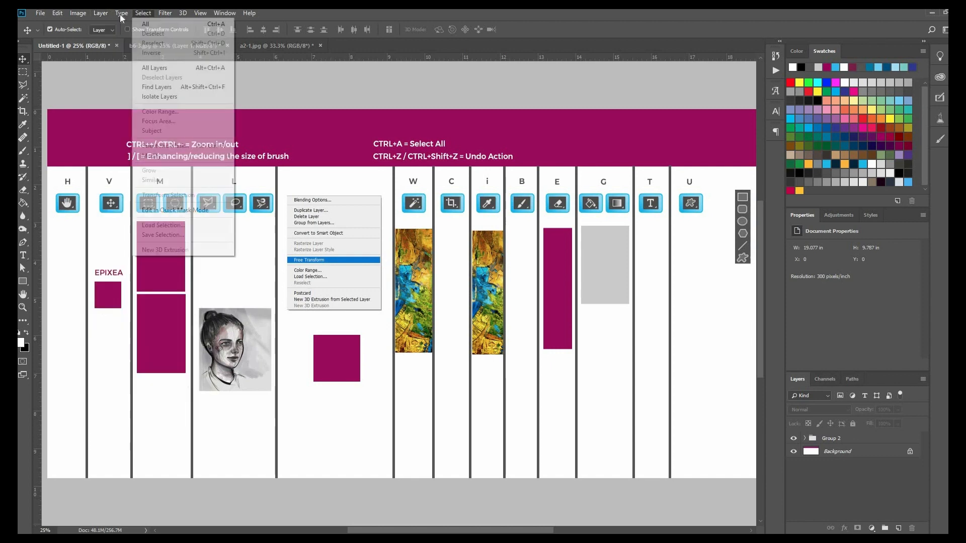
mouse_move(153, 18)
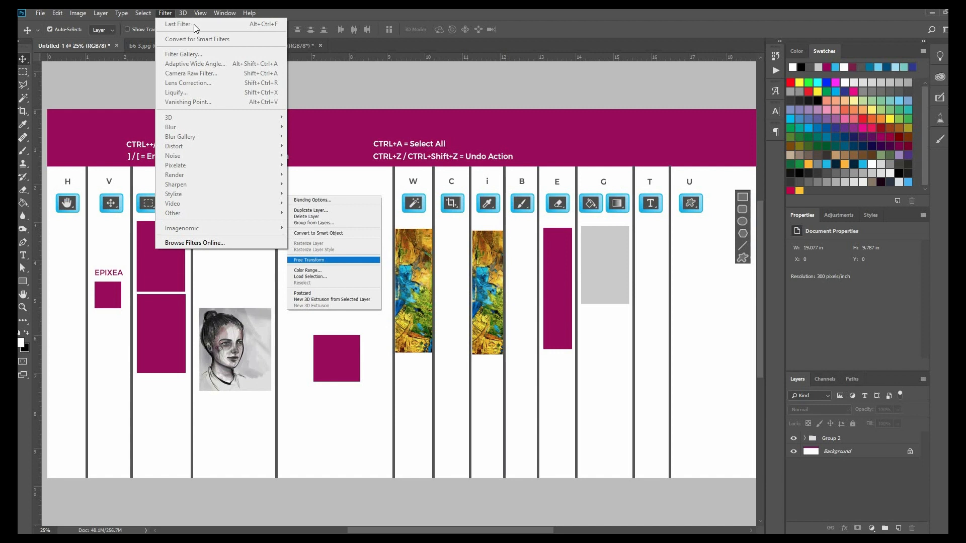
mouse_move(207, 14)
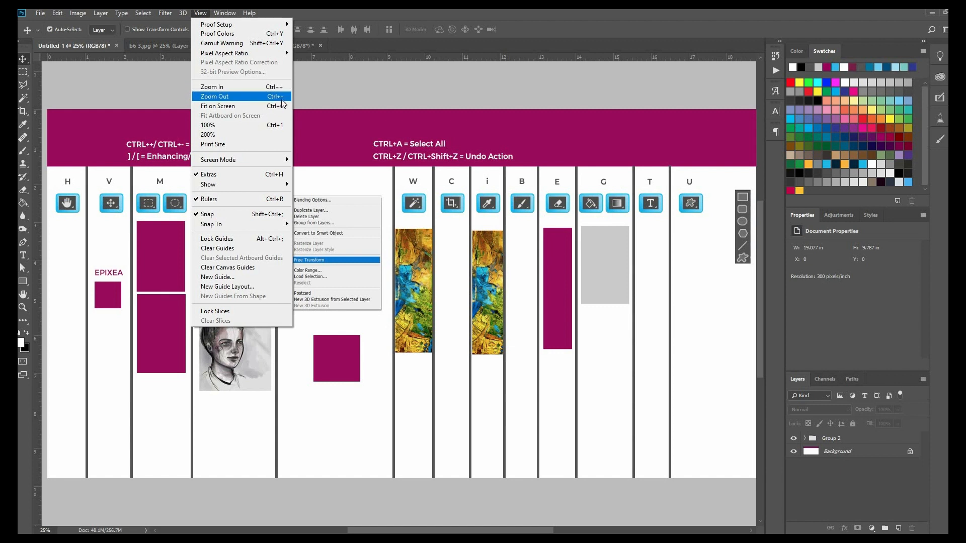
- Examine the list of workspace windows that can be shown, plus the character formatting settings, color picker and swatches
click(225, 13)
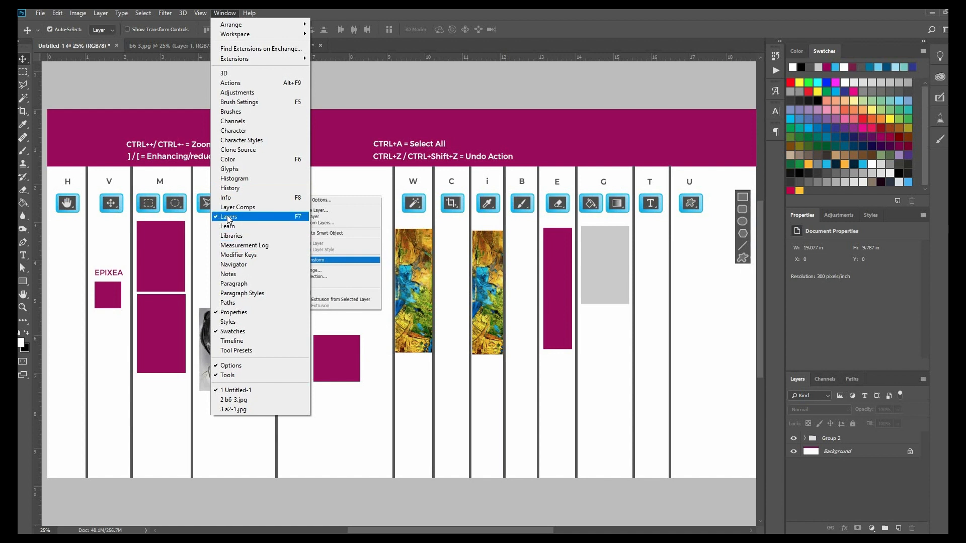
click(778, 110)
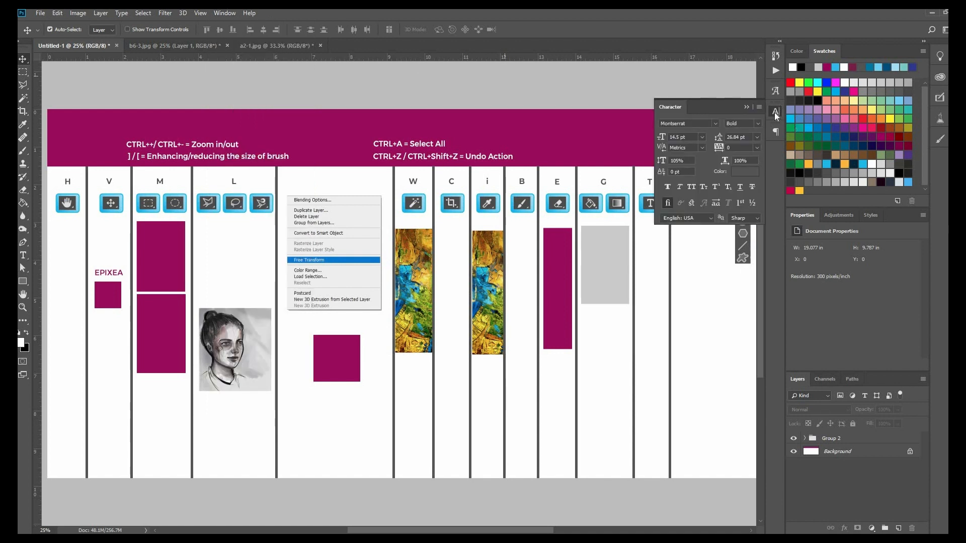
click(611, 256)
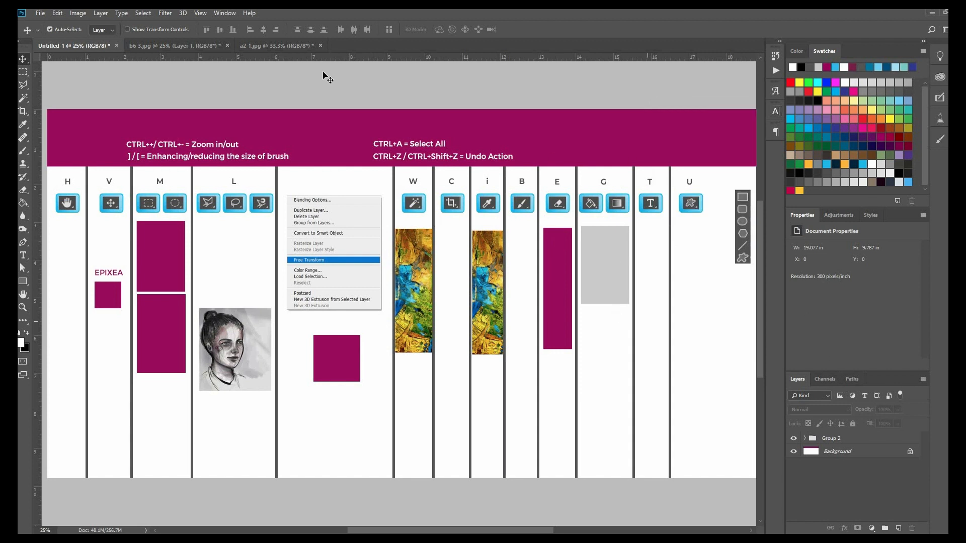
click(225, 13)
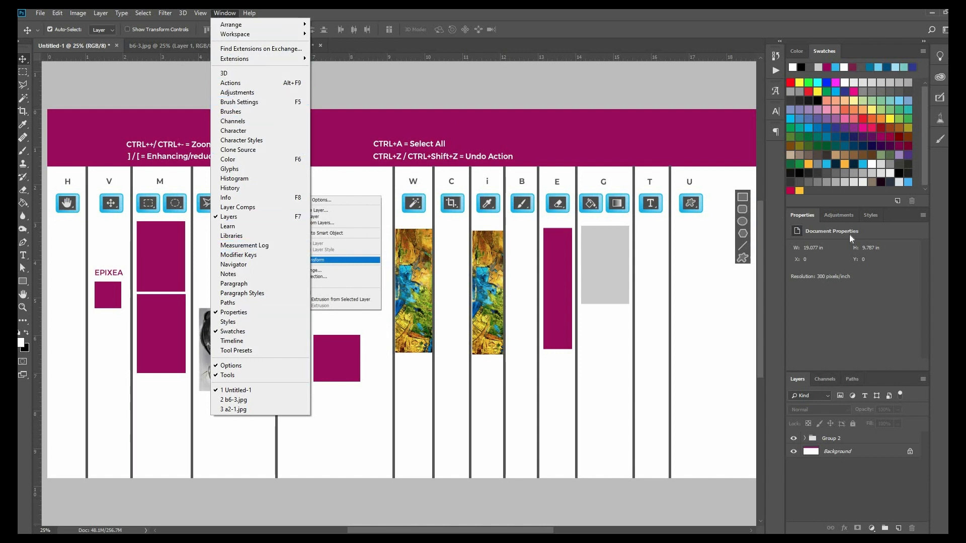
click(823, 49)
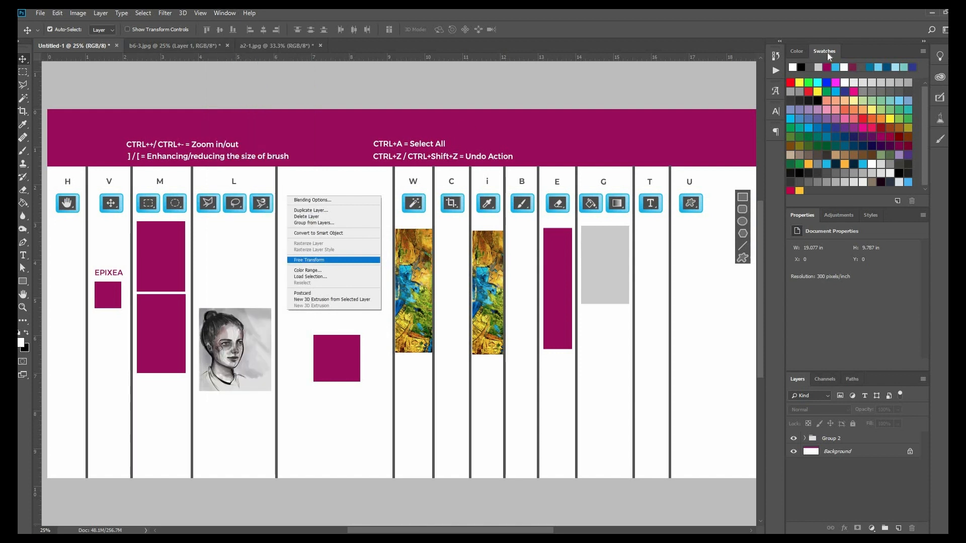
click(225, 13)
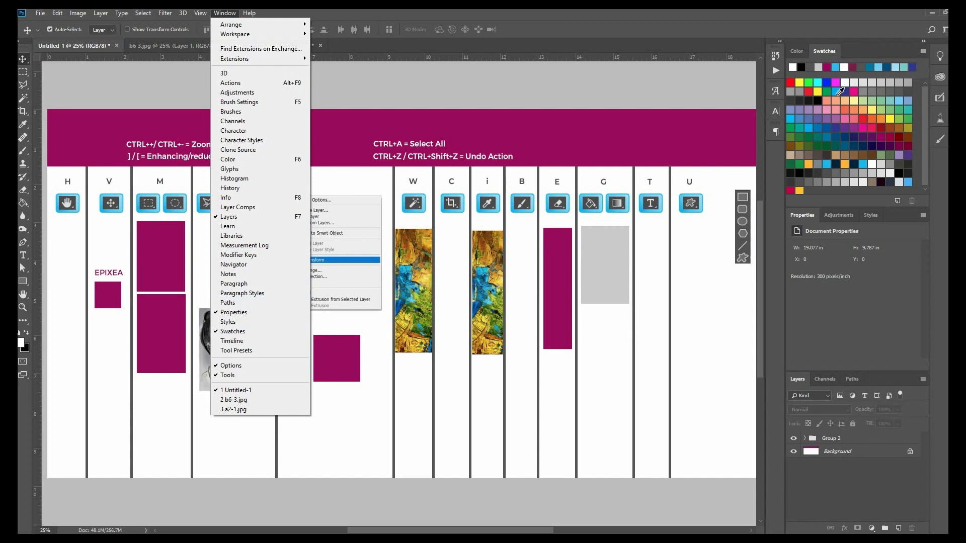
click(844, 113)
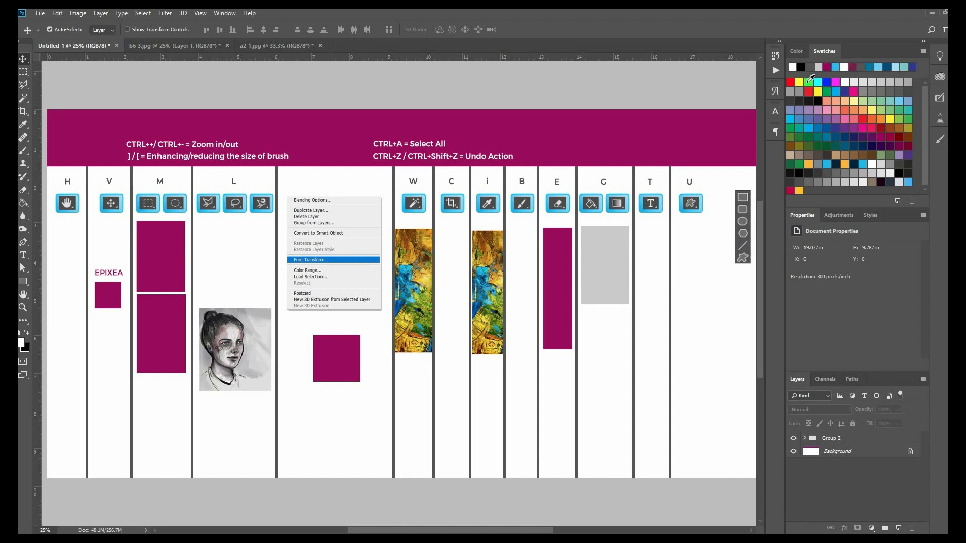
click(800, 51)
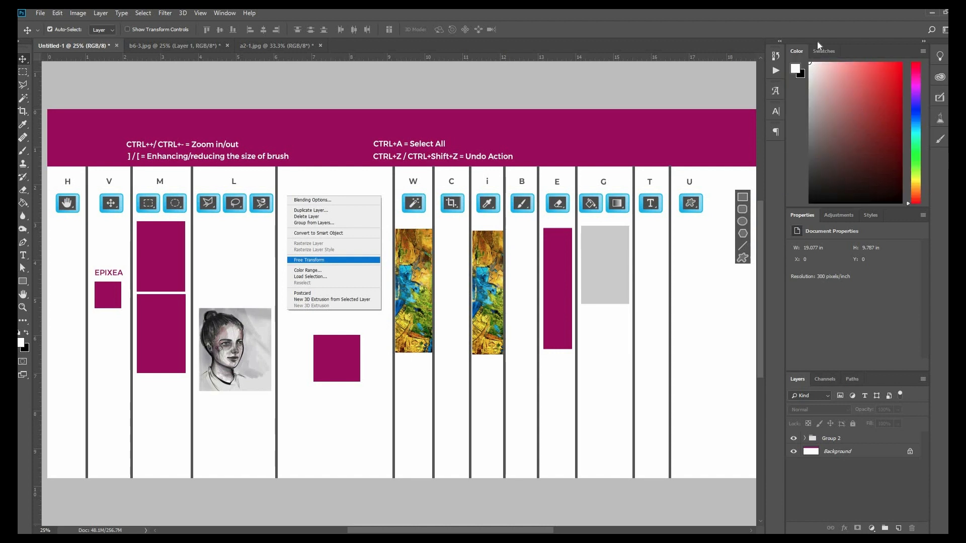
click(823, 53)
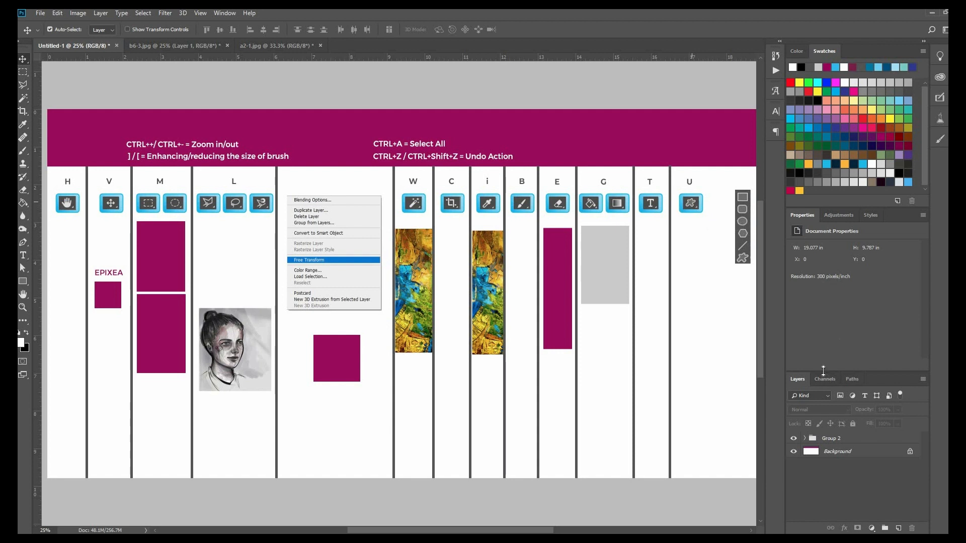
- Create a new layer above Group 2 and paint large soft black brush strokes across the middle of the canvas
click(830, 454)
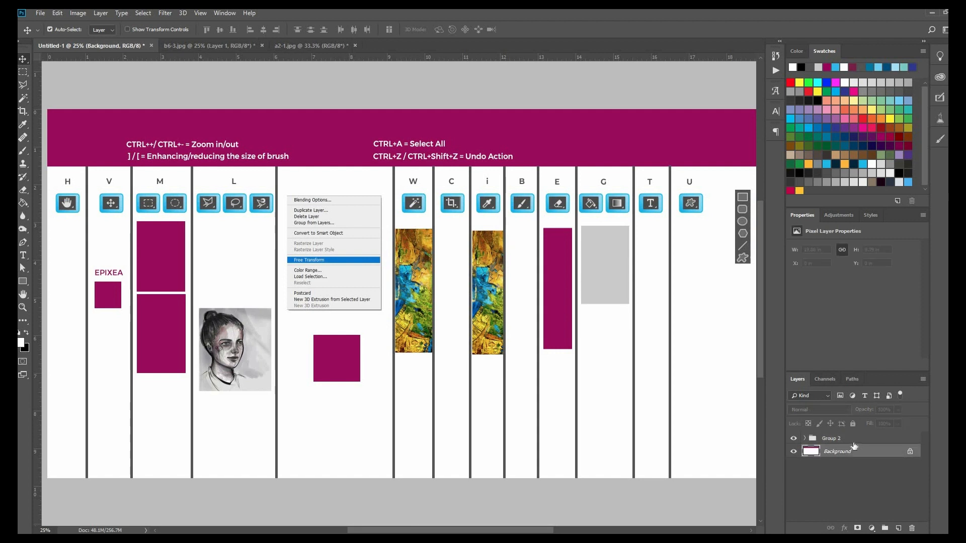
click(853, 445)
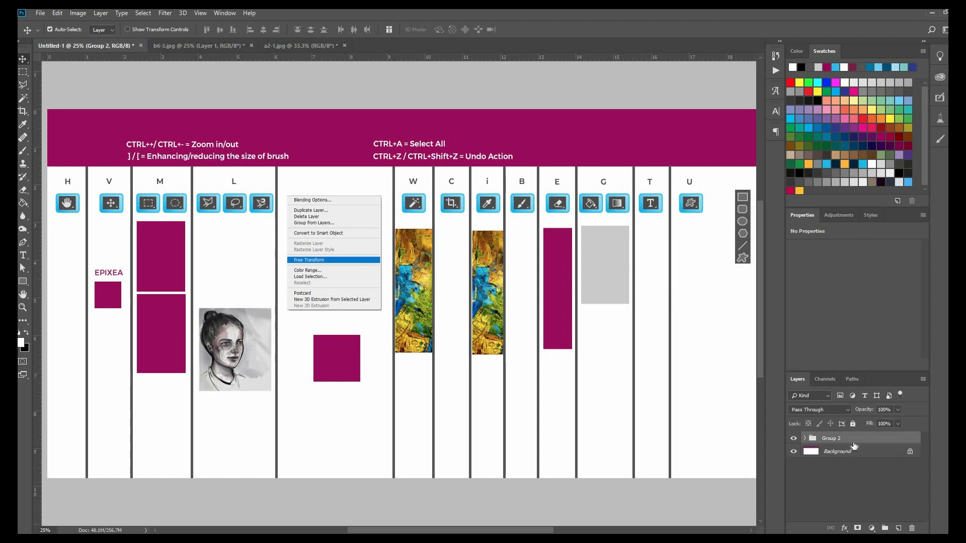
click(897, 528)
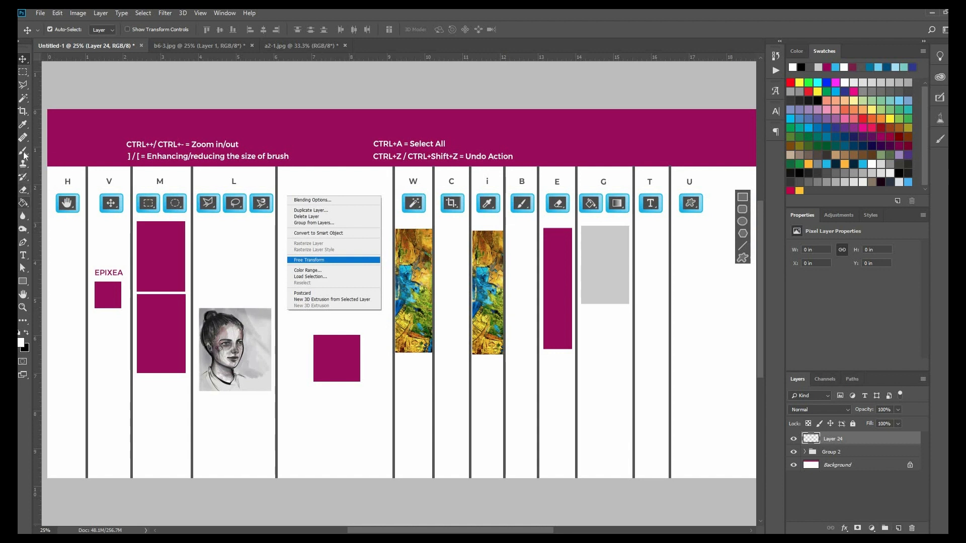
key(b)
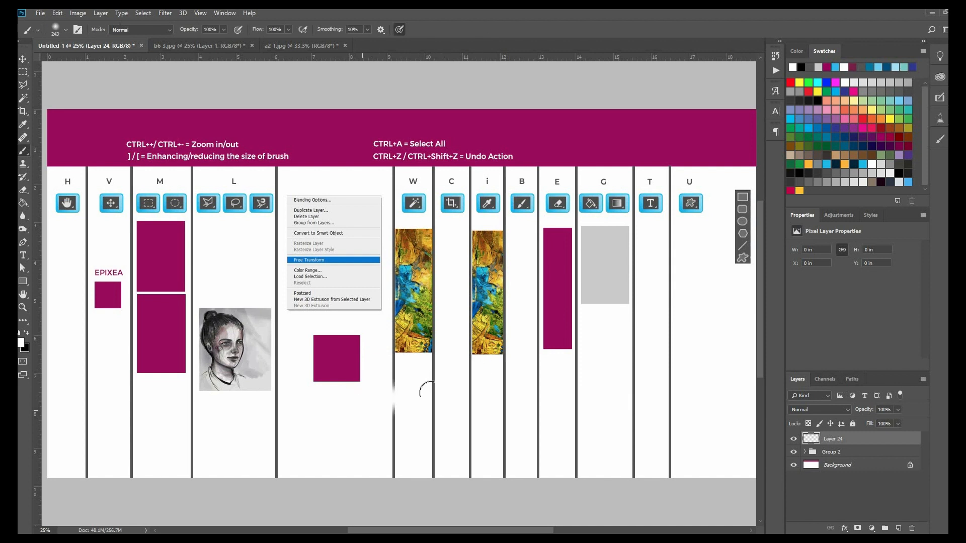
click(426, 390)
key(ctrl+z)
key(x)
mouse_move(306, 429)
mouse_down()
mouse_move(521, 400)
mouse_move(324, 393)
mouse_move(508, 383)
mouse_up()
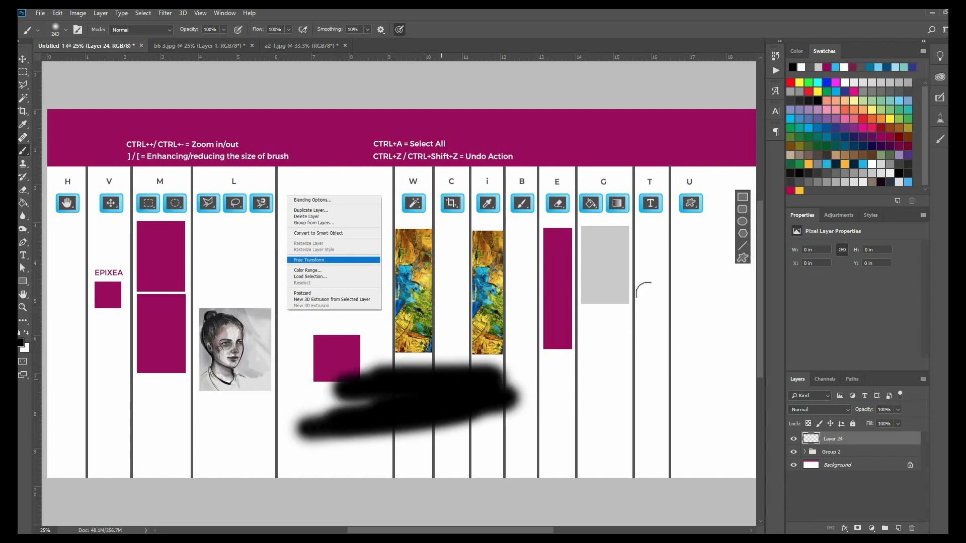
mouse_move(645, 290)
mouse_down()
mouse_move(264, 258)
mouse_move(361, 250)
mouse_move(722, 309)
mouse_up()
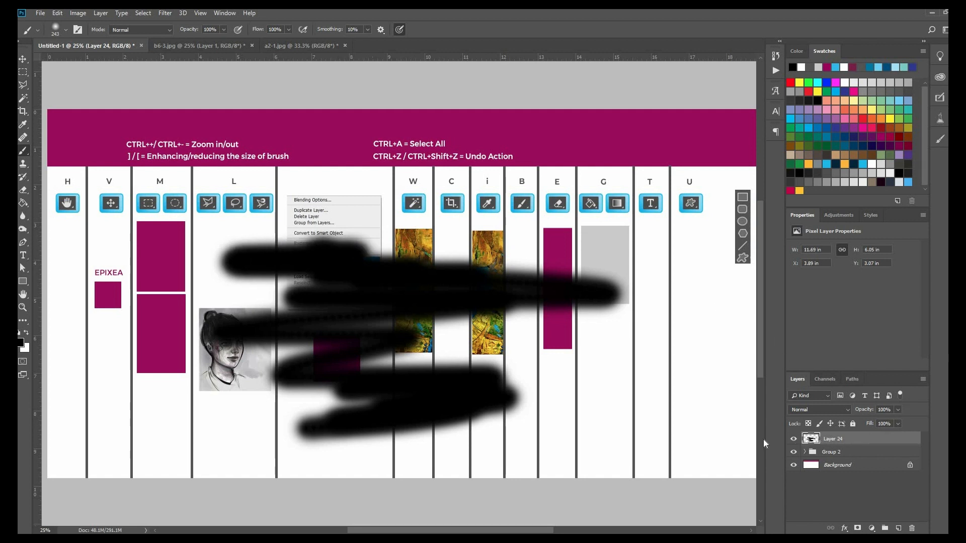
- Toggle the visibility of the layer with the black brush strokes and delete that layer
click(795, 440)
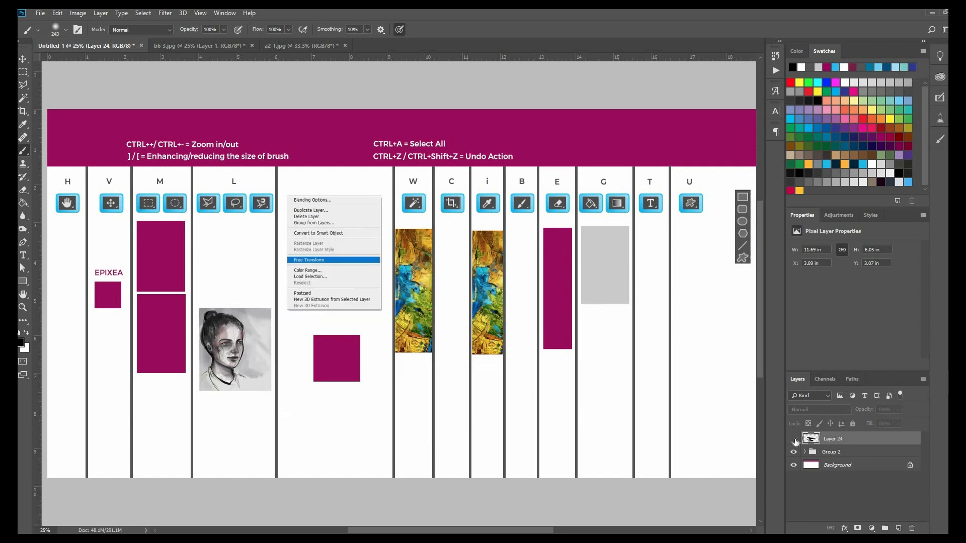
click(795, 441)
key(Delete)
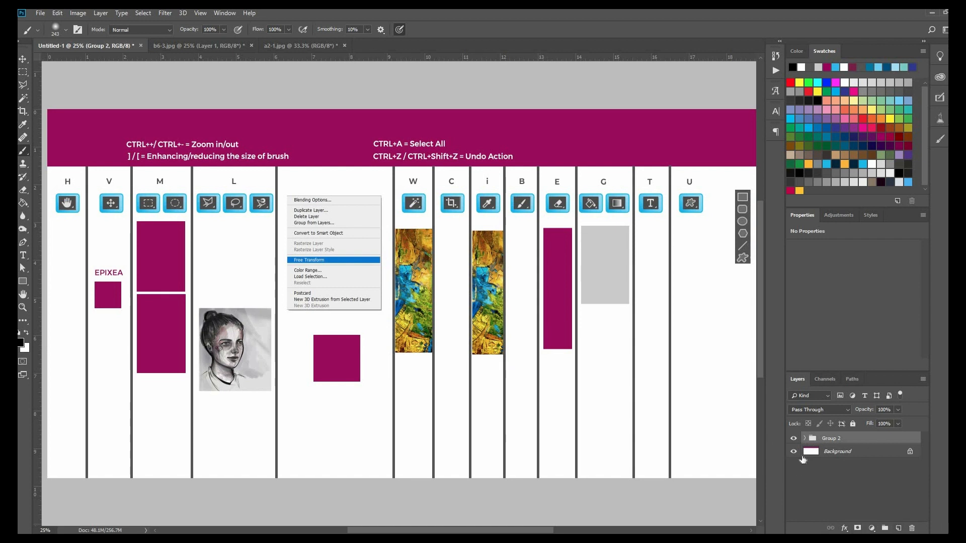
- View the layers inside Group 2, collapse the group again and return to the Move tool
click(804, 439)
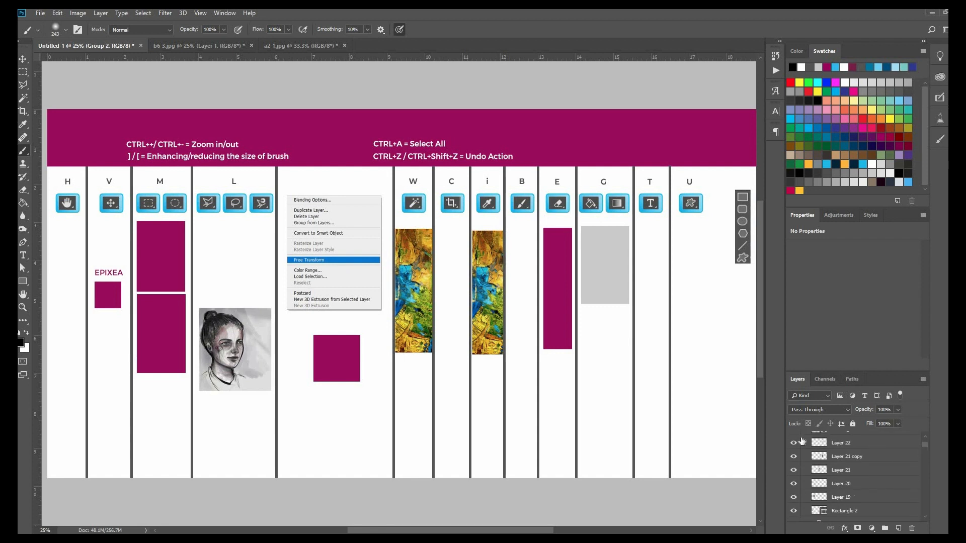
click(805, 440)
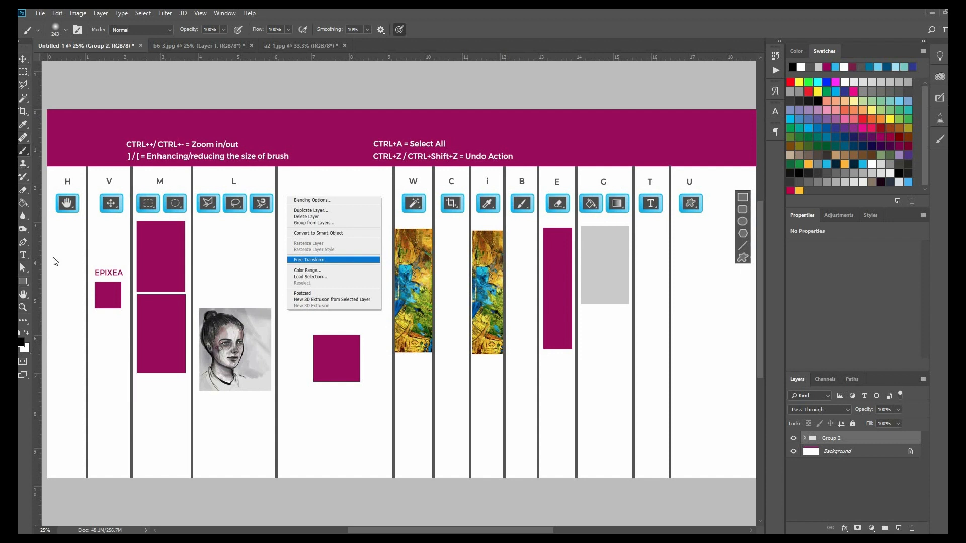
key(v)
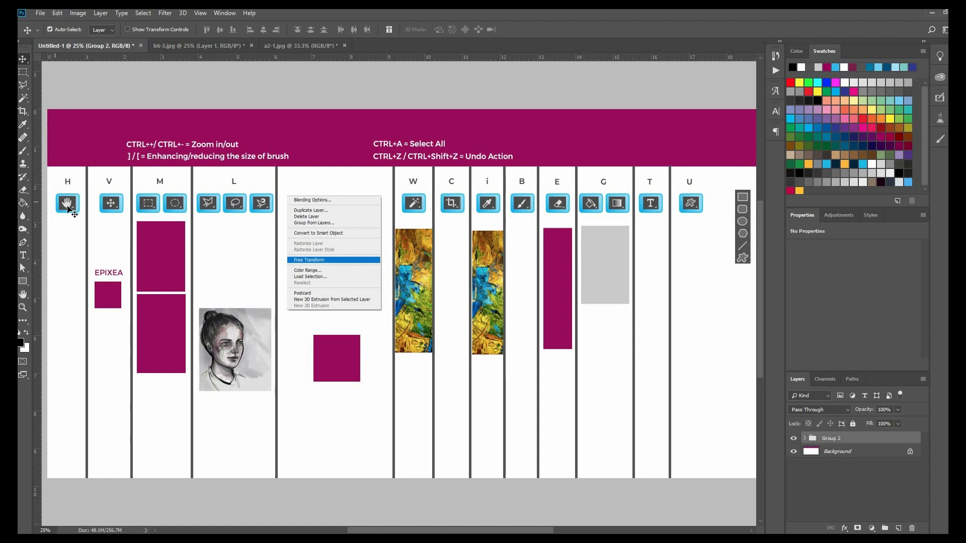
- Pan the practice document with the Hand tool and zoom in to 66.7%
click(68, 208)
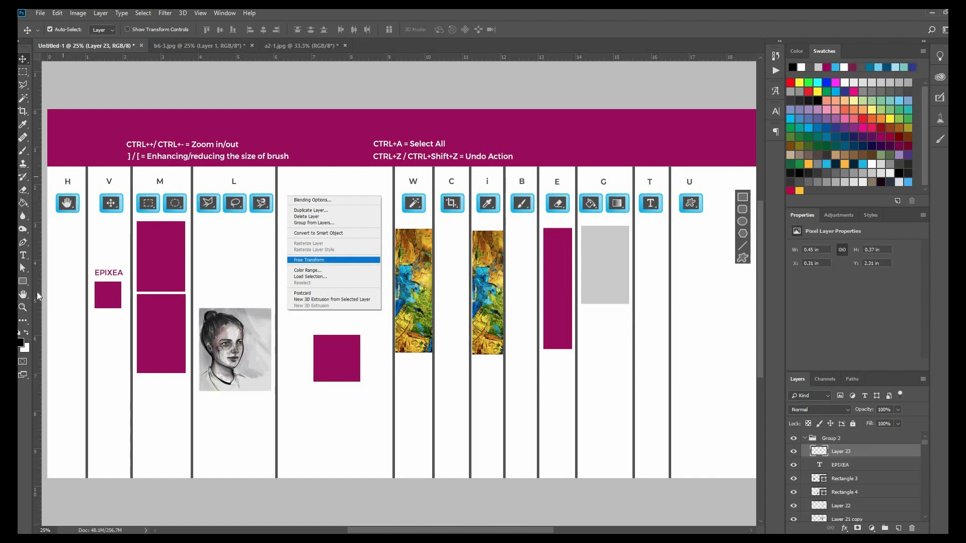
key(h)
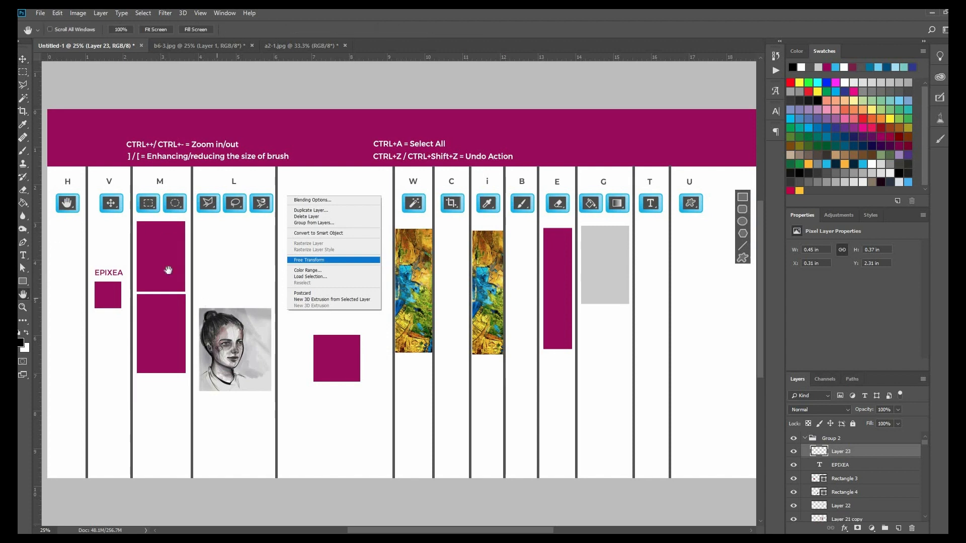
drag(201, 274, 309, 270)
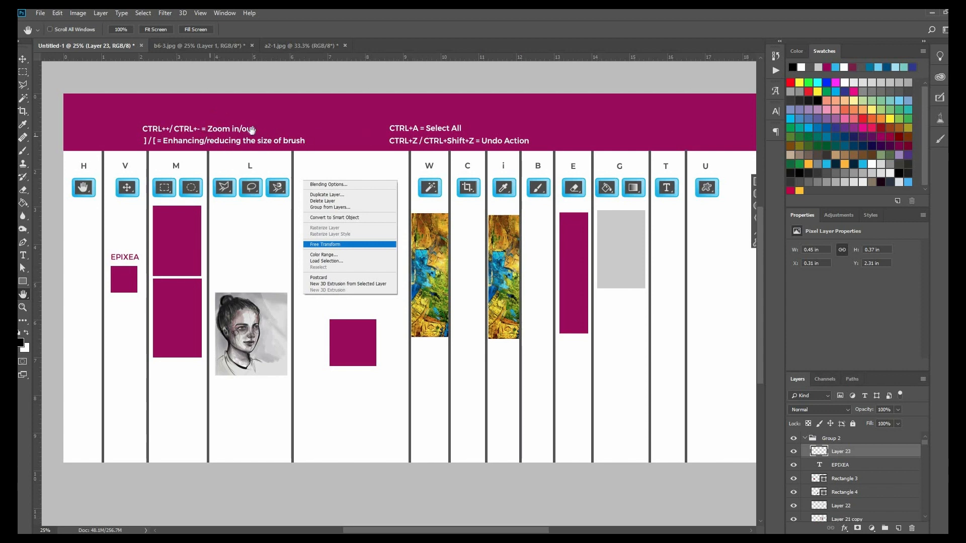
key(ctrl+plus)
key(ctrl+plus)
key(ctrl+plus)
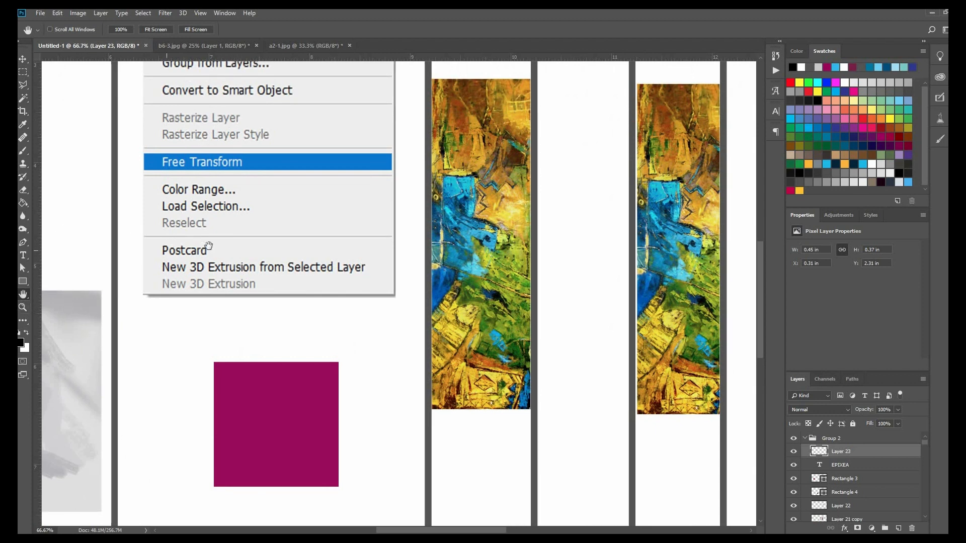
- Pan across the enlarged document with the Hand tool and bring the H, V, M and L tool columns into view
drag(164, 240, 558, 272)
drag(202, 252, 554, 248)
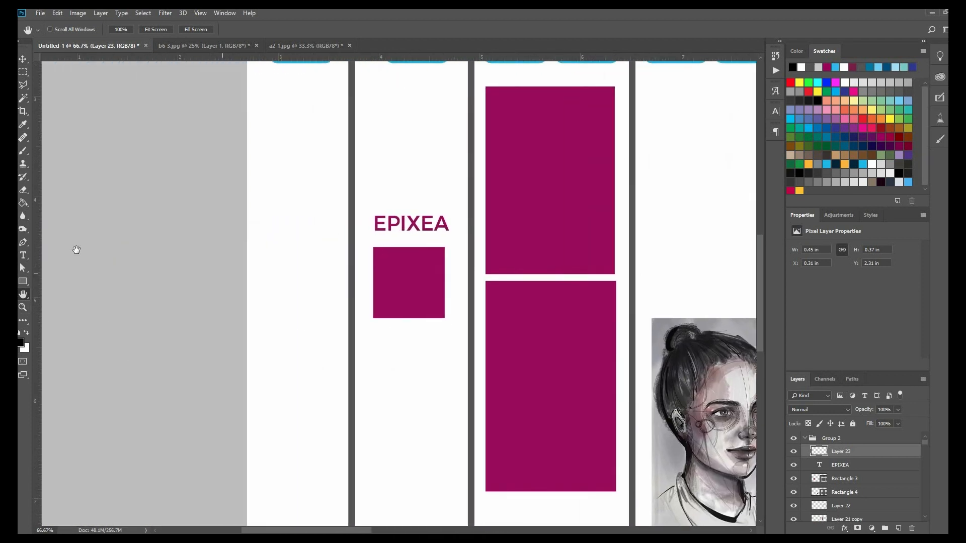
drag(572, 174, 223, 273)
drag(419, 219, 407, 57)
drag(196, 199, 314, 320)
drag(80, 302, 59, 300)
drag(358, 317, 139, 290)
drag(317, 399, 46, 387)
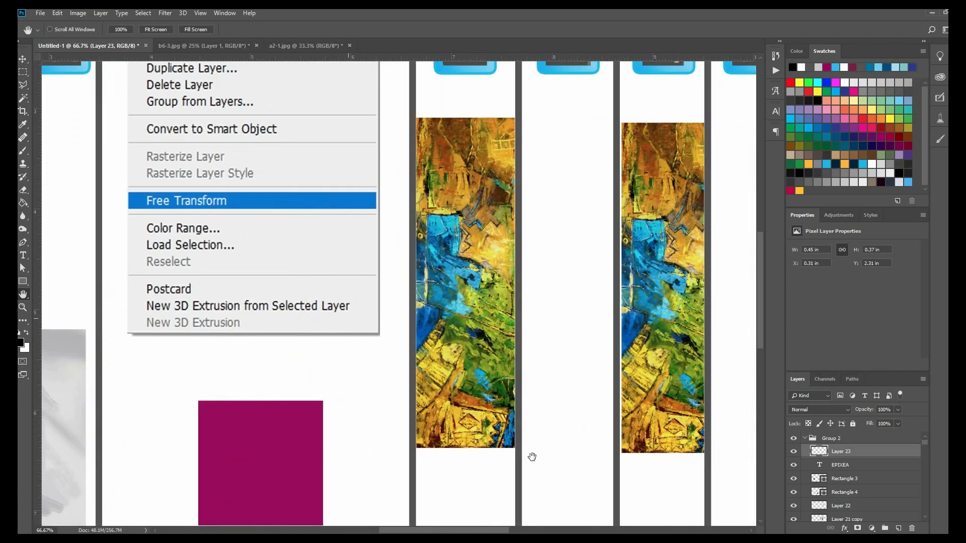
drag(151, 281, 582, 376)
mouse_move(348, 319)
mouse_down()
mouse_move(356, 373)
mouse_move(392, 266)
mouse_up()
mouse_move(237, 285)
mouse_down()
mouse_move(337, 379)
mouse_move(313, 371)
mouse_move(475, 356)
mouse_move(328, 251)
mouse_move(524, 458)
mouse_move(732, 441)
mouse_up()
drag(95, 264, 279, 244)
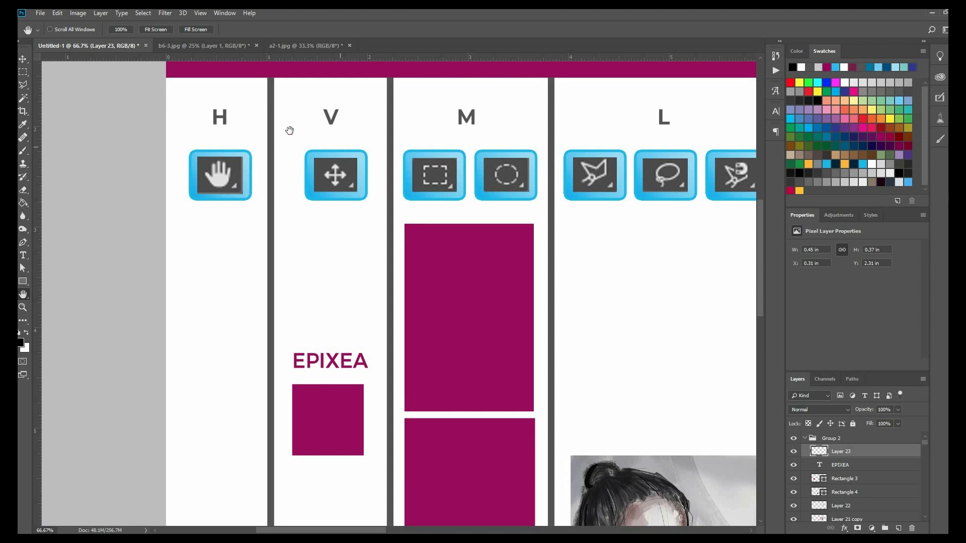
drag(348, 106, 333, 106)
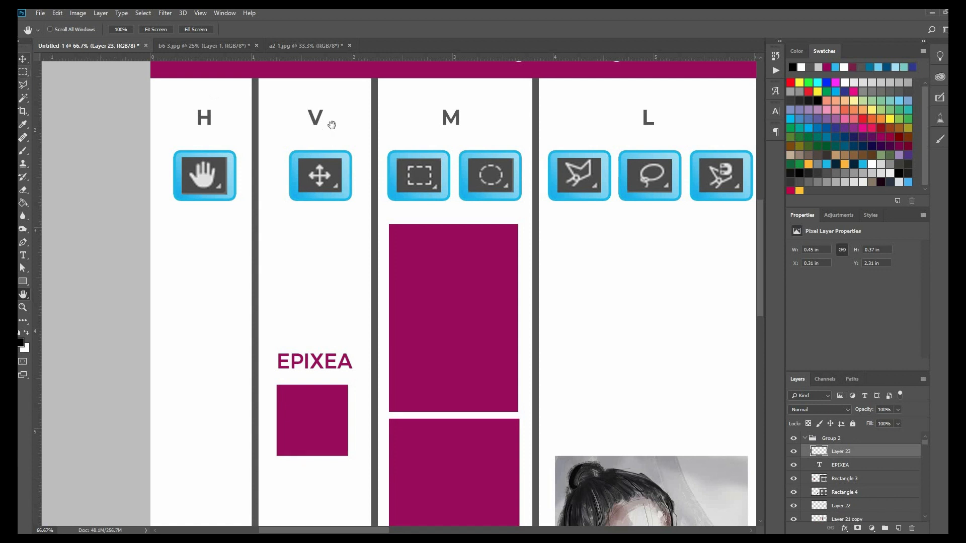
- With the Move tool and Auto-Select on, reposition the EPIXEA text and the small magenta square in column V
click(23, 59)
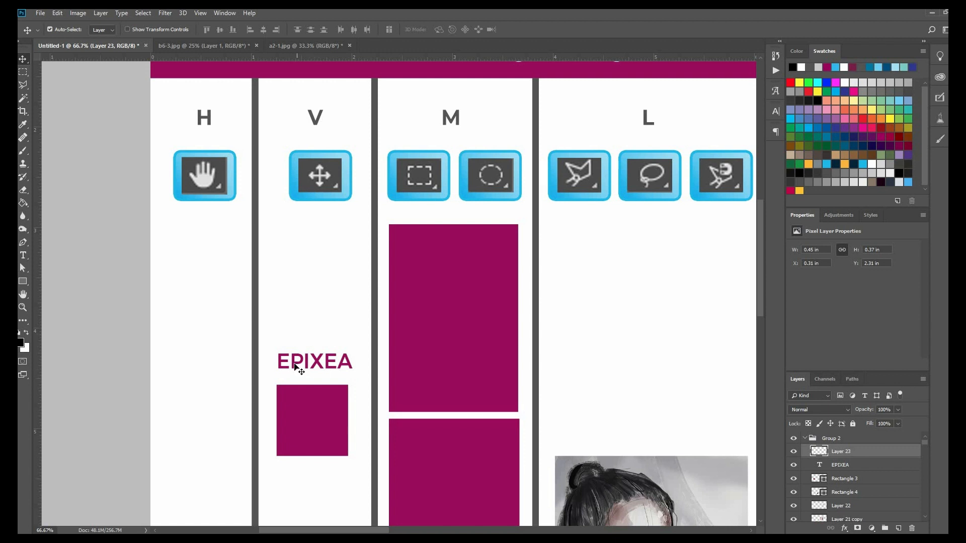
drag(297, 357, 308, 338)
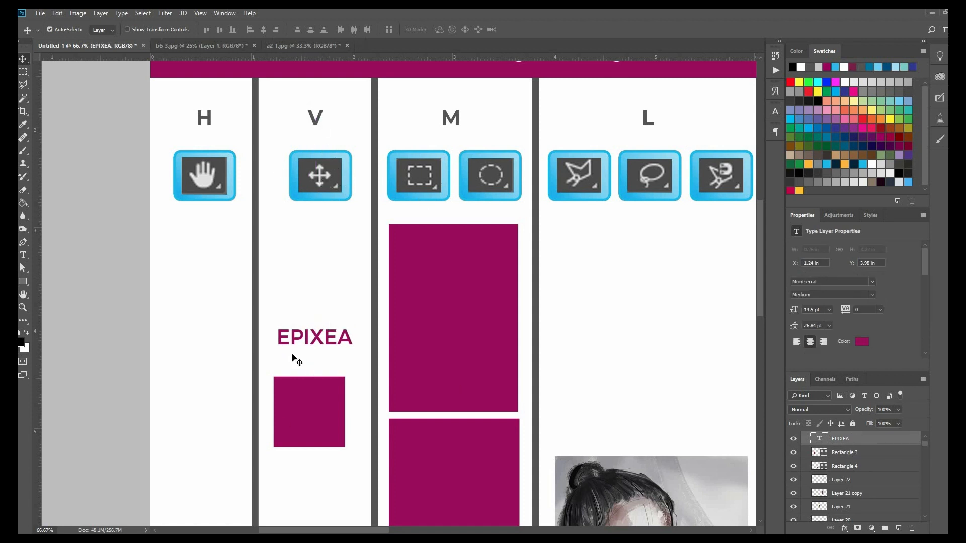
drag(280, 311, 304, 418)
drag(297, 434, 315, 422)
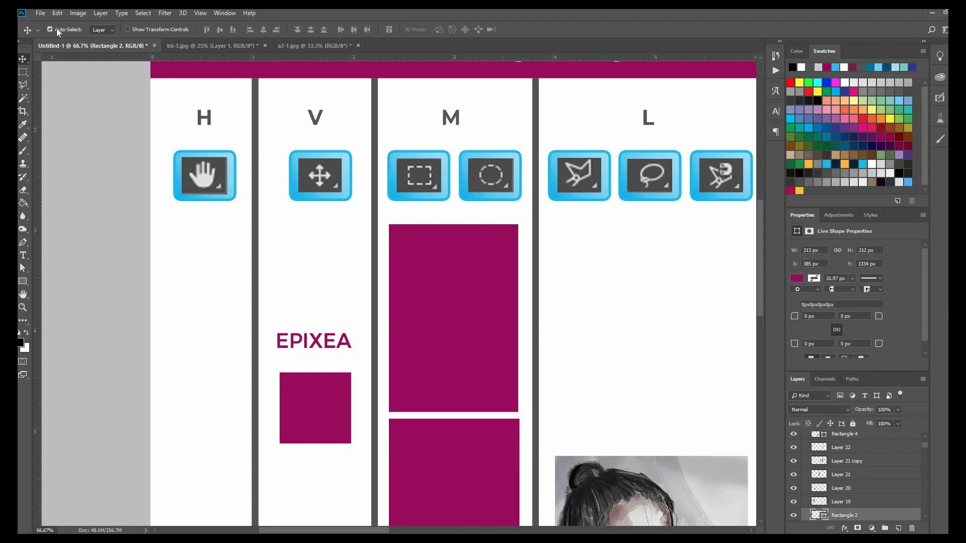
- Turn off Auto-Select and reposition the small magenta square in column V at about X 384 px, Y 1315 px
click(58, 29)
drag(308, 355, 281, 322)
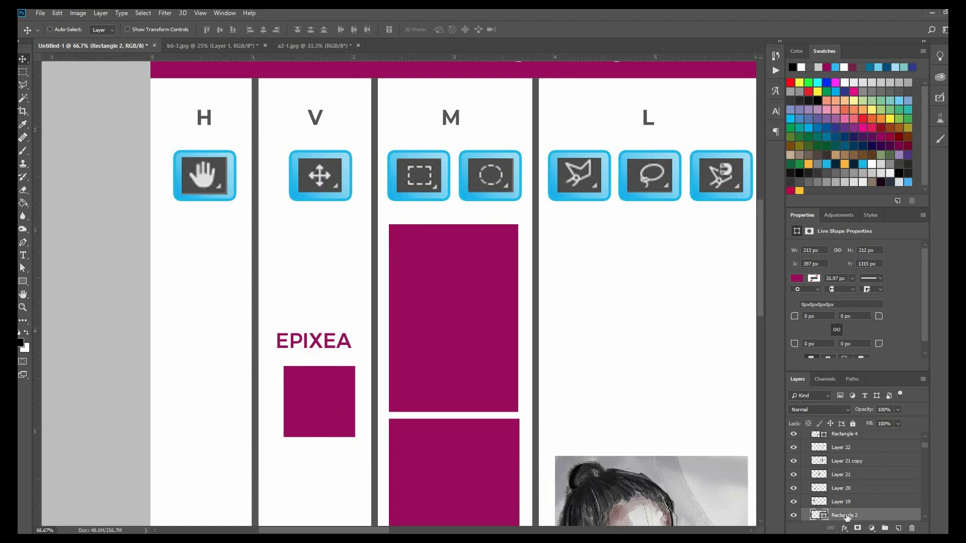
drag(310, 389, 306, 388)
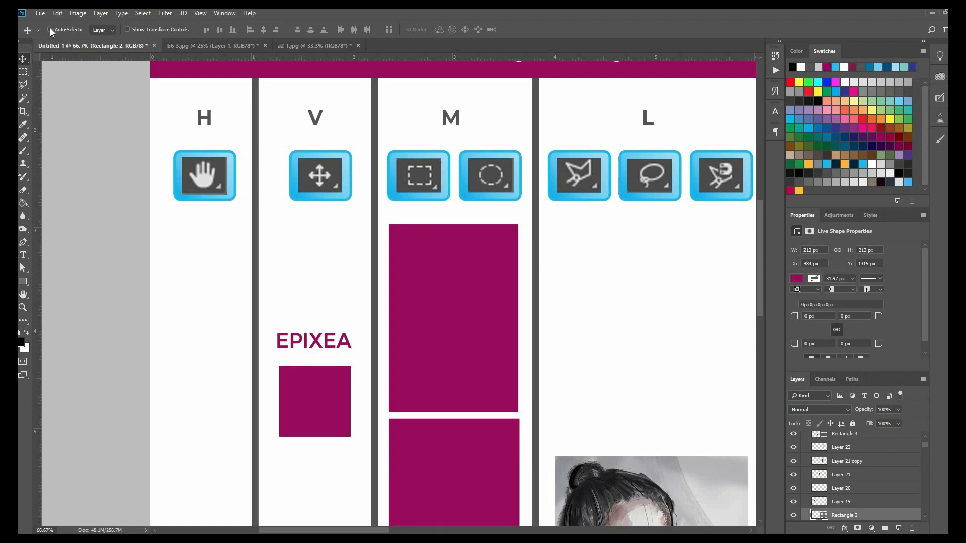
- Turn Auto-Select back on, try moving the EPIXEA text, small square and upper rectangle in column M, and undo the last move
click(51, 29)
click(792, 517)
key(ctrl+z)
drag(298, 338, 338, 413)
drag(488, 323, 478, 312)
key(ctrl+z)
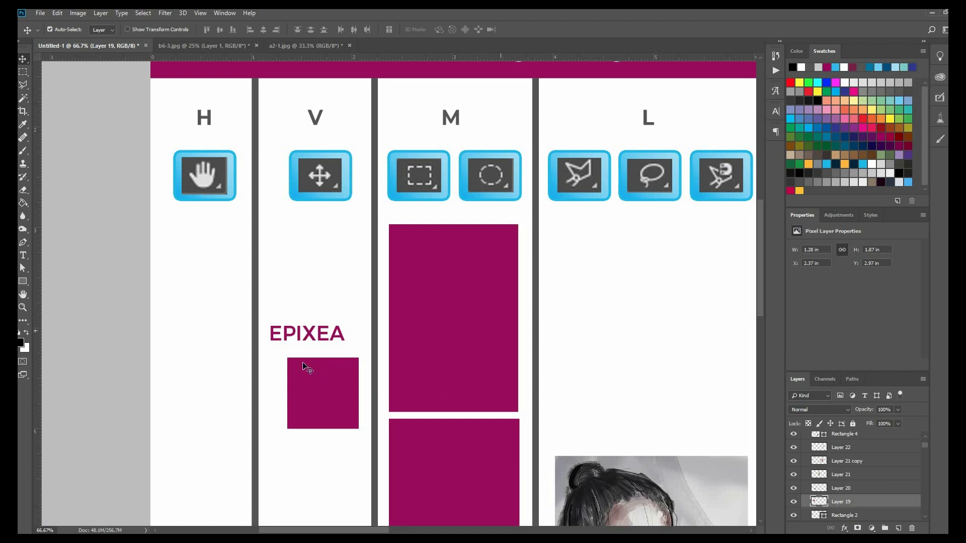
- Realign the EPIXEA text and the small magenta square beneath it, placing the square at about X 379 px, Y 1290 px
drag(299, 361, 291, 362)
drag(301, 330, 310, 333)
drag(307, 384, 305, 384)
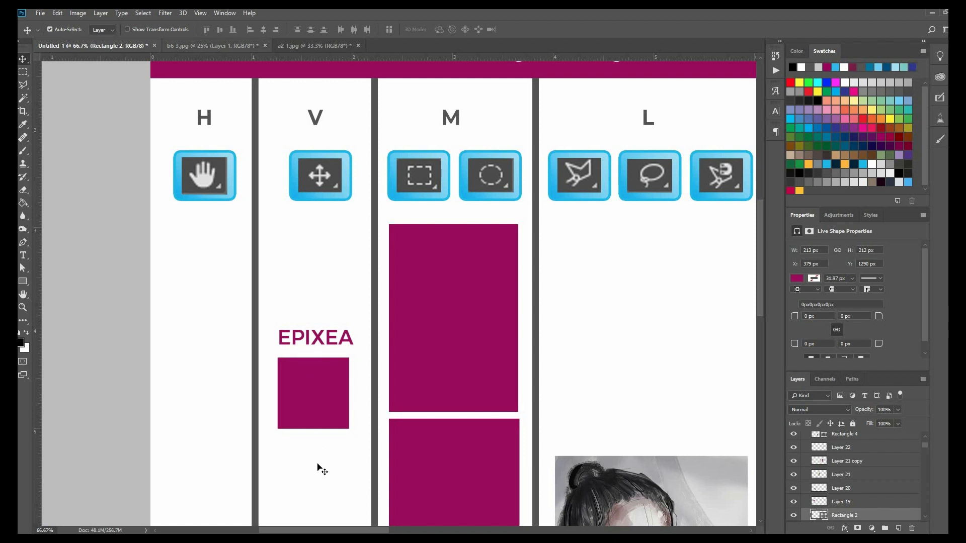
- Examine the available marquee tool variants and choose the Rectangular Marquee tool
drag(349, 531, 378, 532)
scroll(342, 350, down, 2)
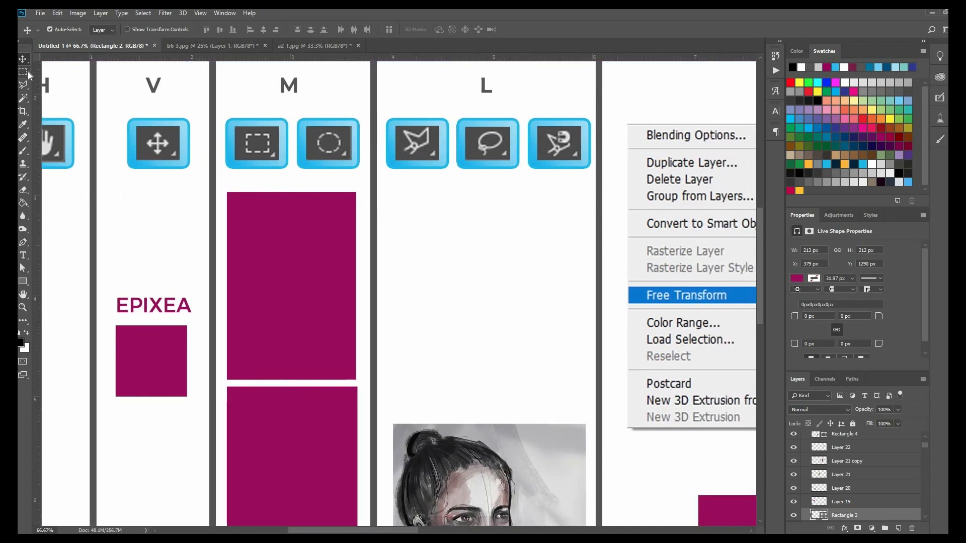
drag(28, 72, 47, 73)
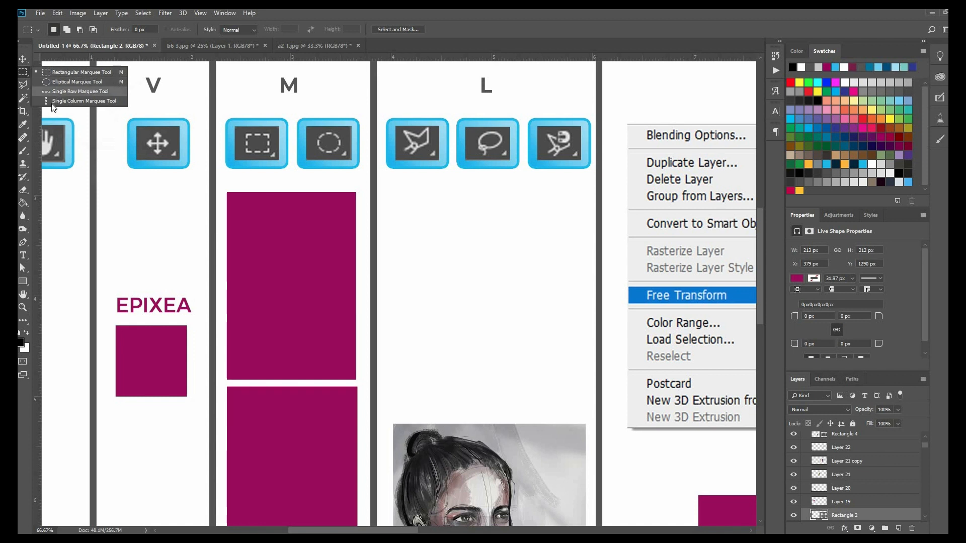
click(22, 71)
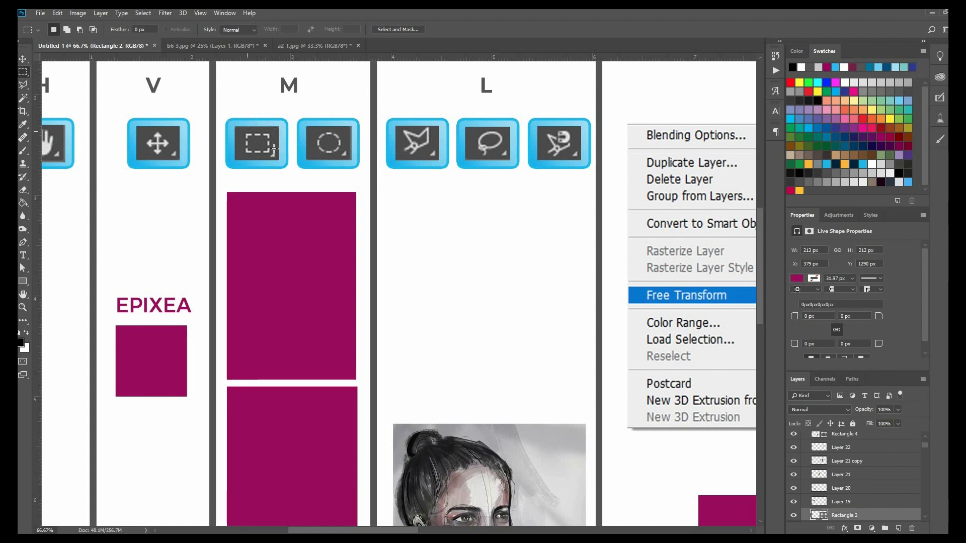
right_click(29, 75)
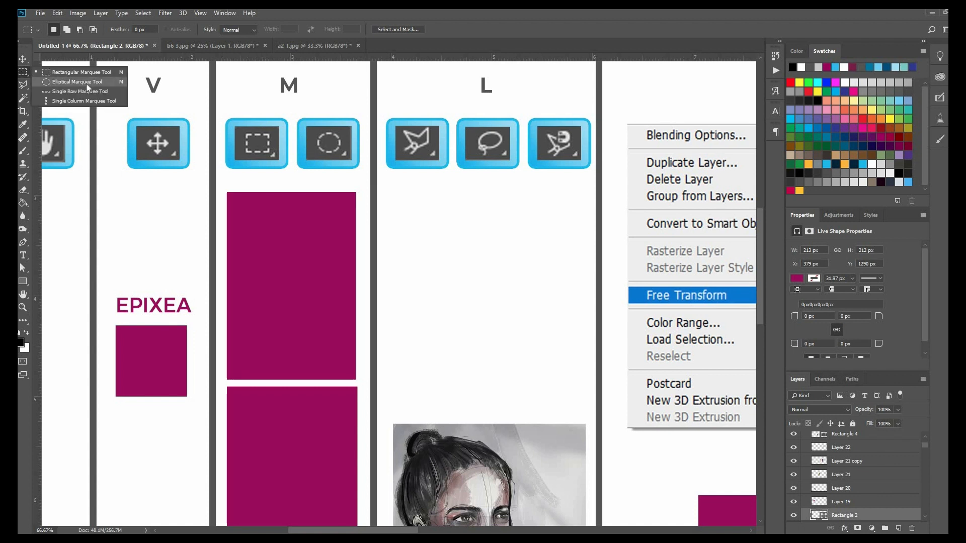
click(541, 183)
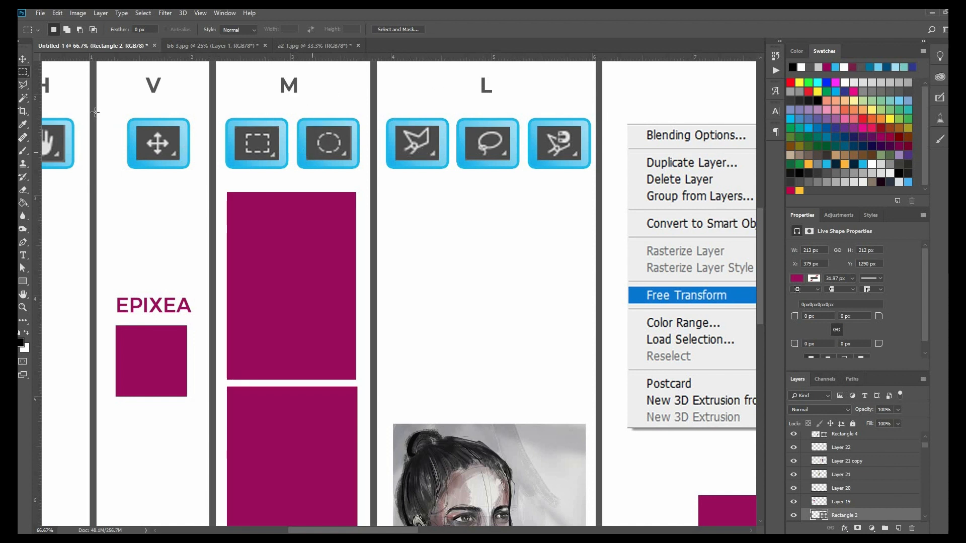
right_click(24, 76)
click(23, 75)
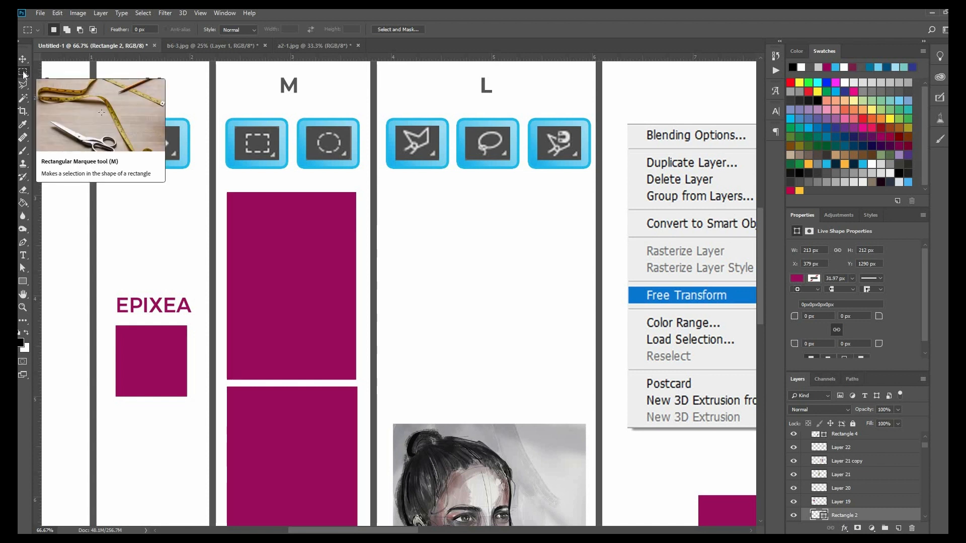
right_click(23, 71)
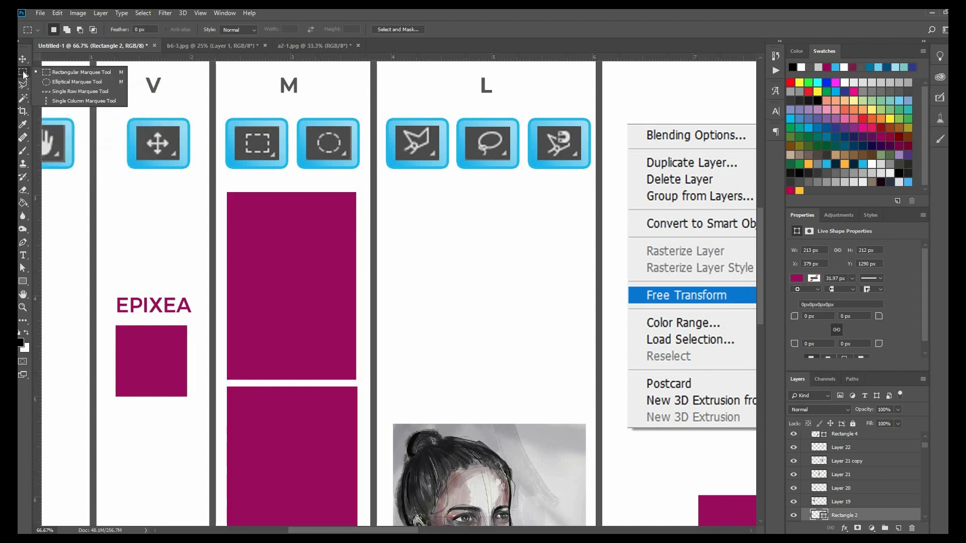
click(64, 74)
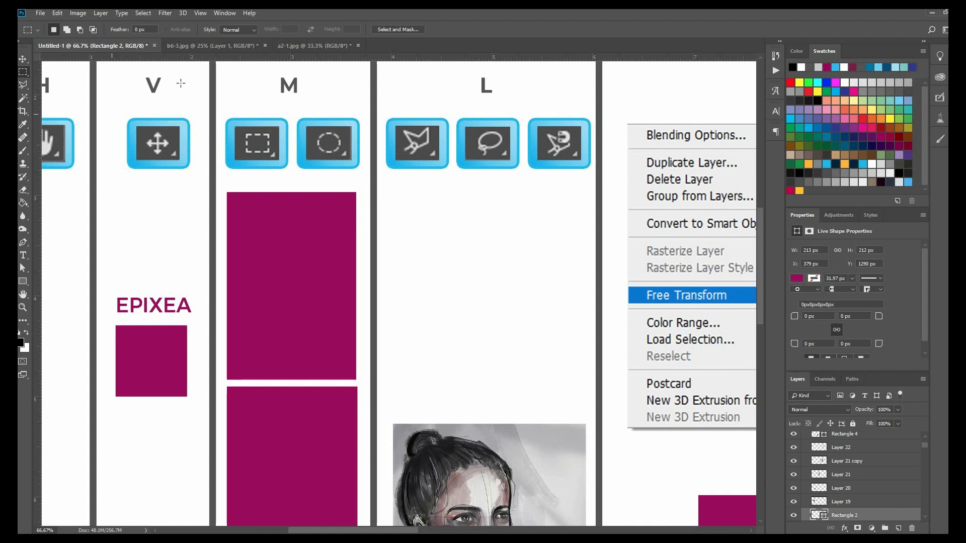
- Shift the upper magenta rectangle in column M to X 2.42 in and marquee-select about 0.62 × 0.78 in near its upper-left corner
click(23, 59)
drag(300, 253, 304, 253)
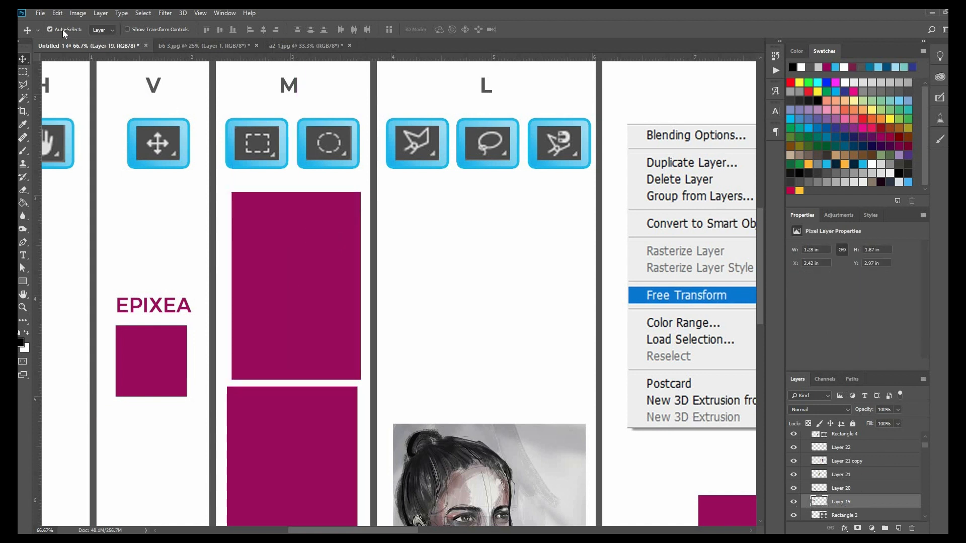
click(22, 72)
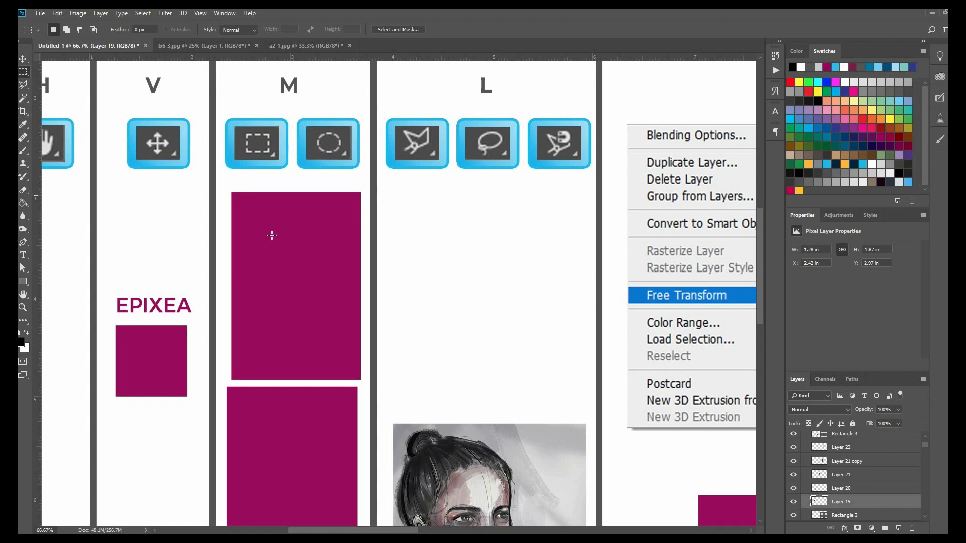
drag(307, 314, 305, 278)
- Cut the selected area out of the magenta rectangle, paste it as a new layer and move it over the hole
key(ctrl+x)
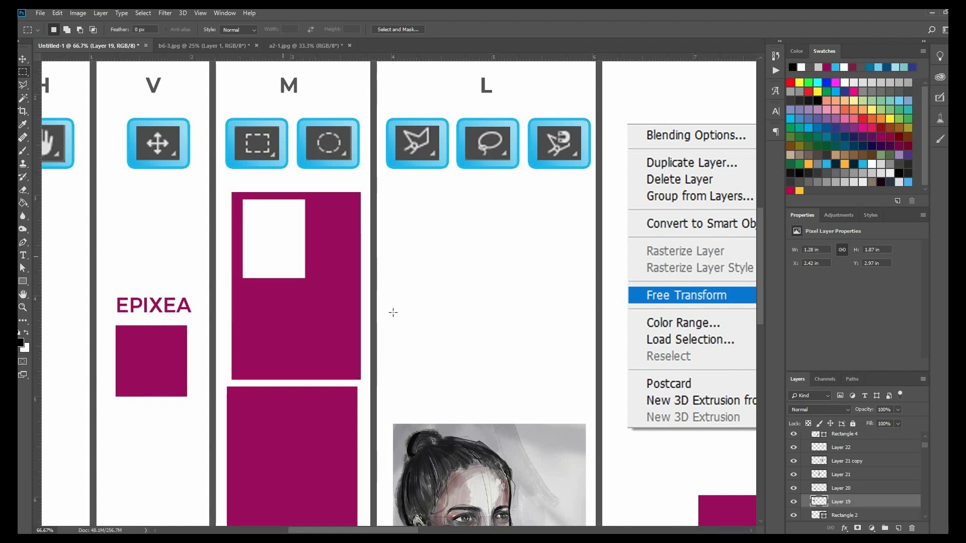
key(ctrl+v)
key(v)
drag(405, 289, 277, 233)
- Undo the moving, pasting and cutting of the rectangular piece
key(ctrl+z)
key(ctrl+z)
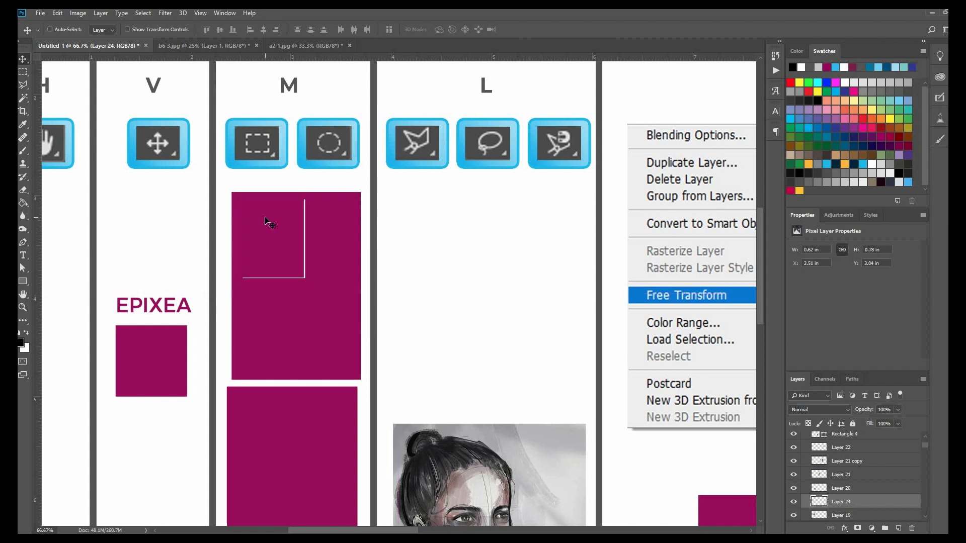
key(ctrl+z)
key(ctrl+z)
key(ctrl+z)
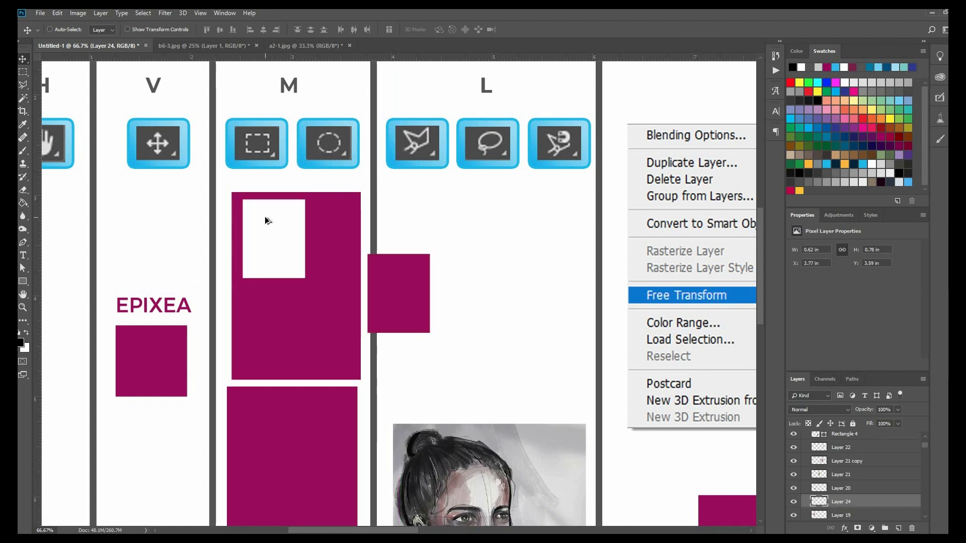
key(Delete)
key(ctrl+z)
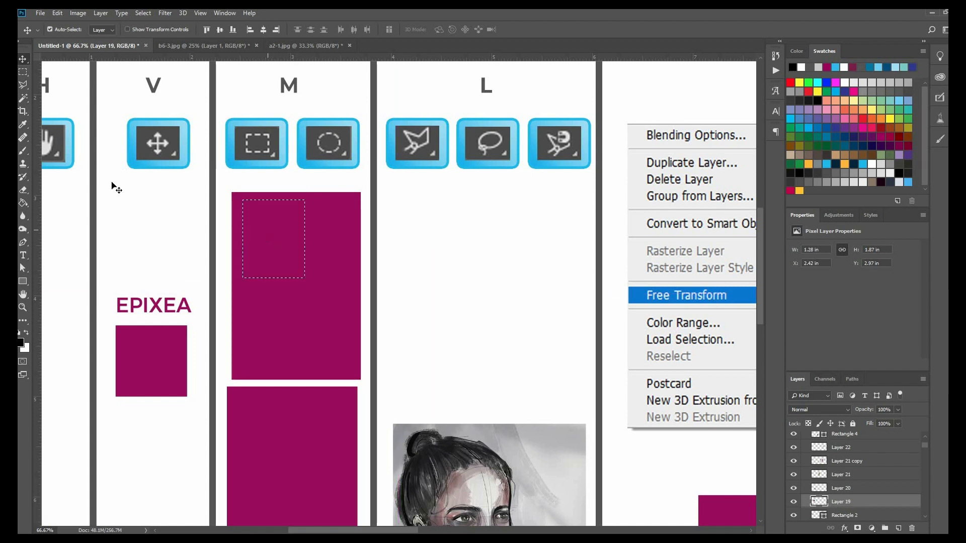
- Paint soft black brush strokes inside the rectangular selection on the upper magenta rectangle
click(23, 150)
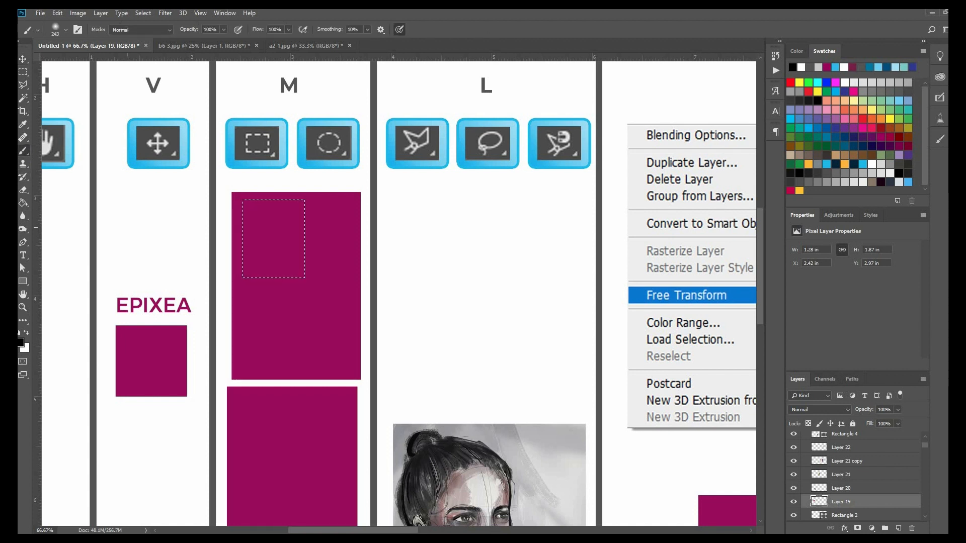
click(259, 242)
click(242, 276)
click(268, 285)
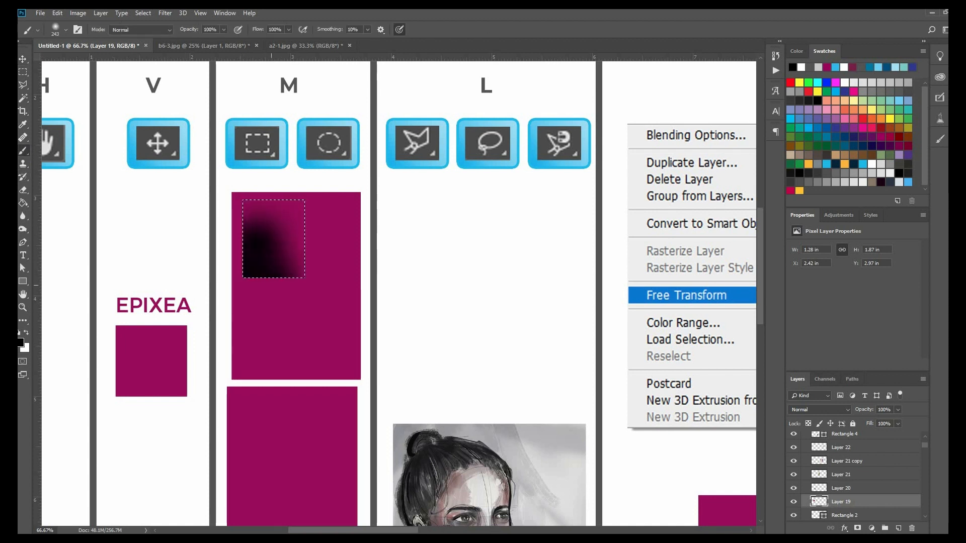
click(303, 221)
drag(302, 209, 248, 209)
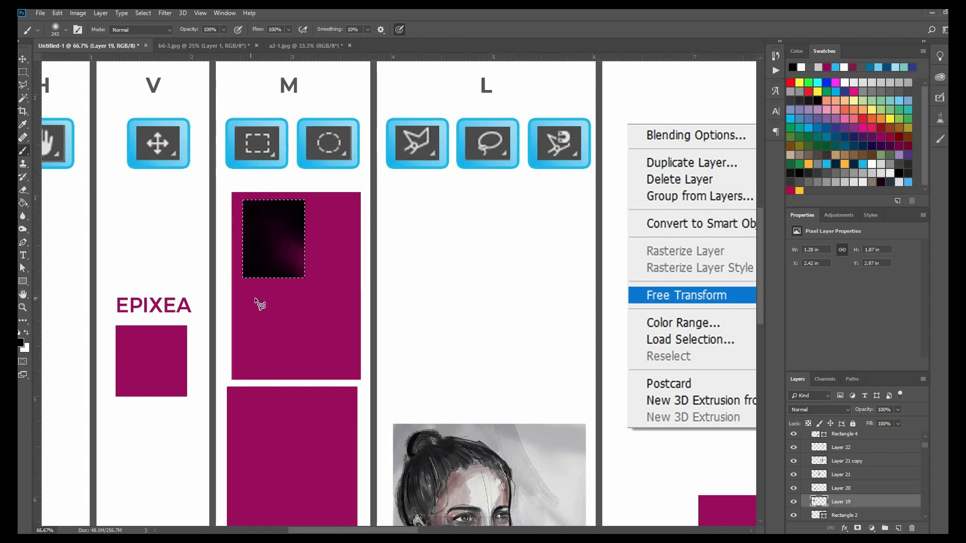
- Compare the selection mode options of the Marquee, Lasso and Magic Wand tools, finishing with the Rectangular Marquee active
key(l)
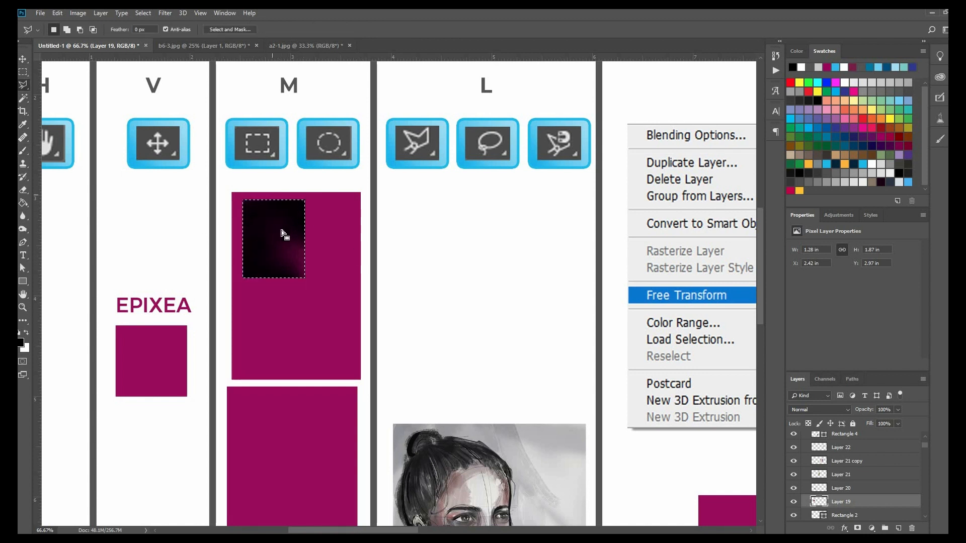
key(m)
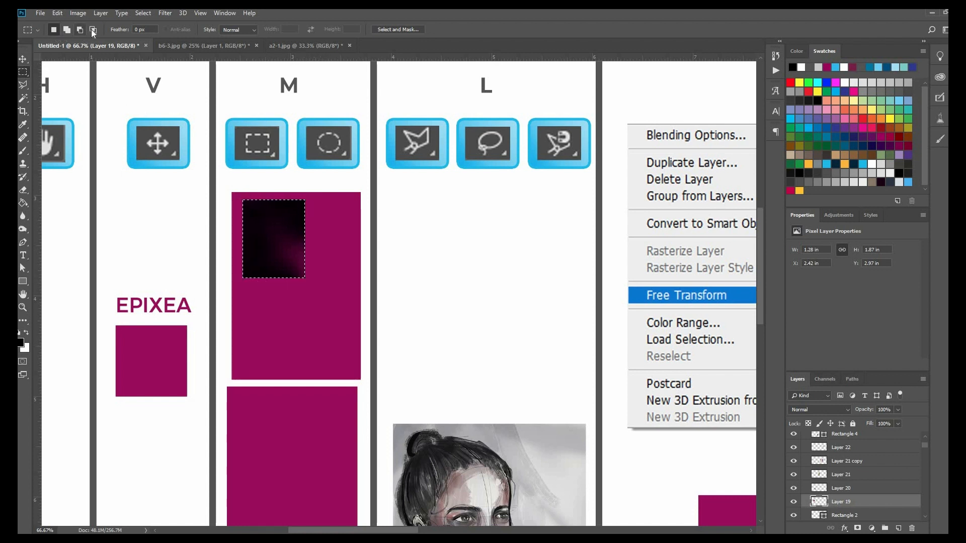
click(26, 84)
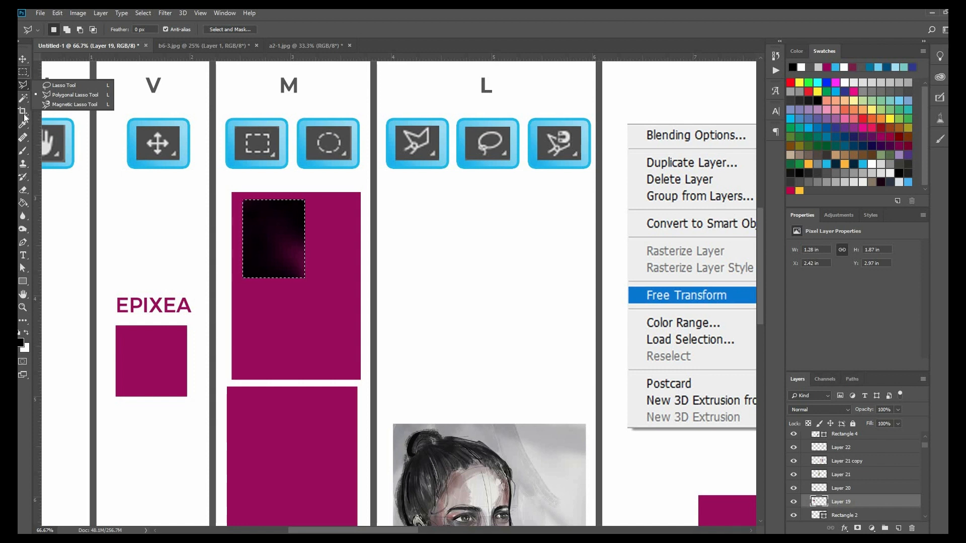
click(23, 70)
click(26, 95)
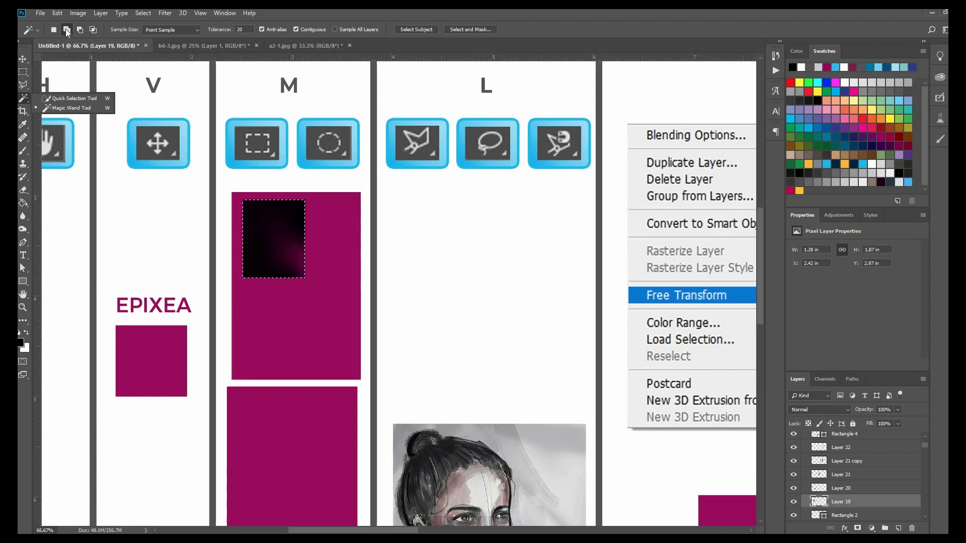
click(24, 93)
click(23, 71)
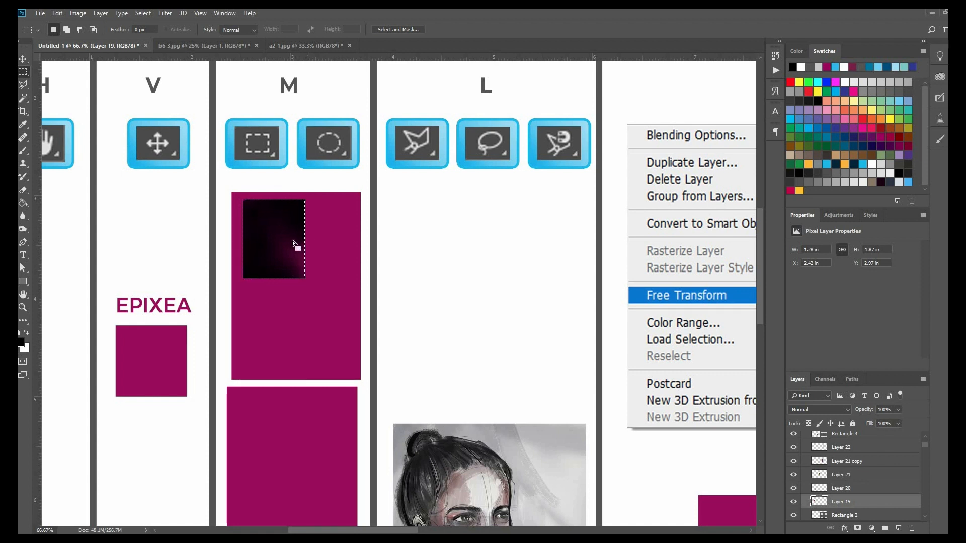
- Replace the selection with new marquees over the upper magenta rectangle and add an overlapping rectangle to the last one's lower right
click(257, 235)
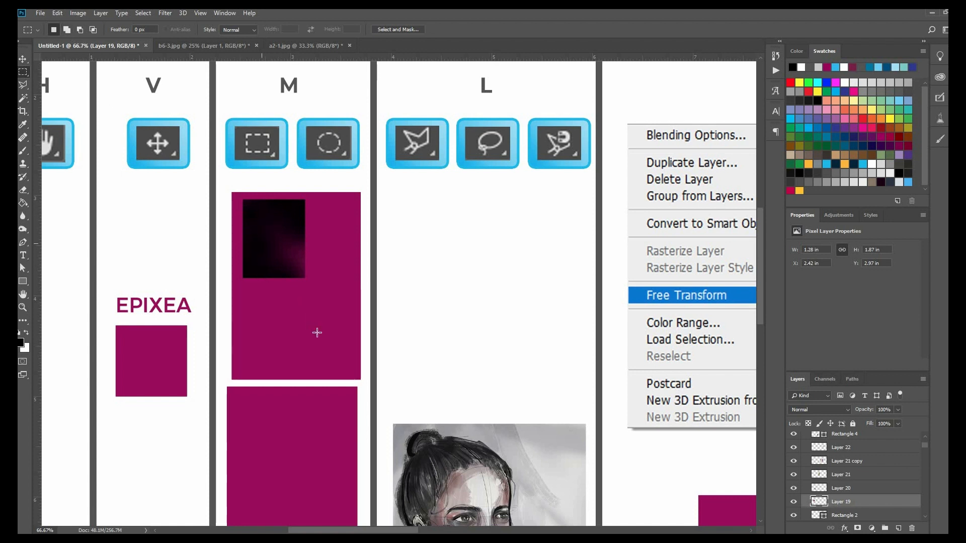
drag(261, 234, 328, 339)
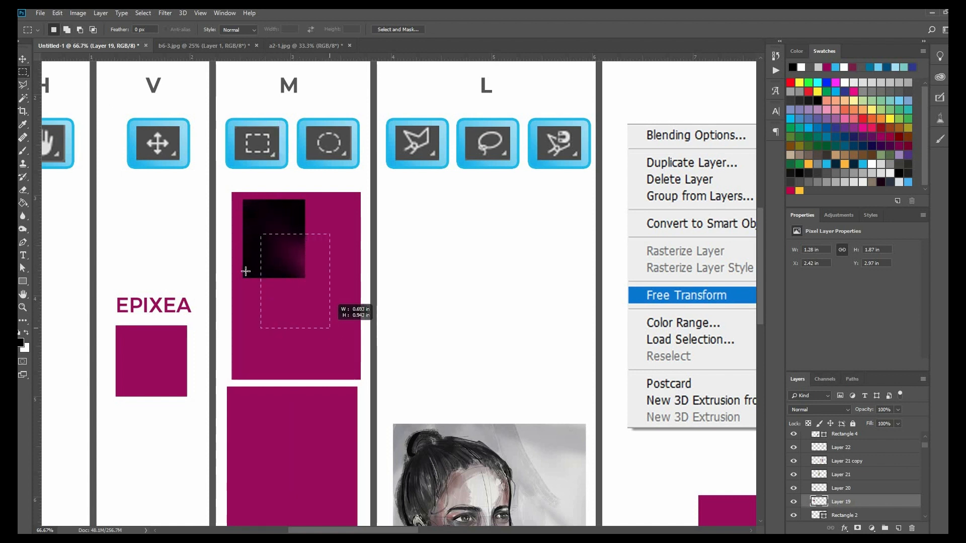
drag(245, 272, 286, 355)
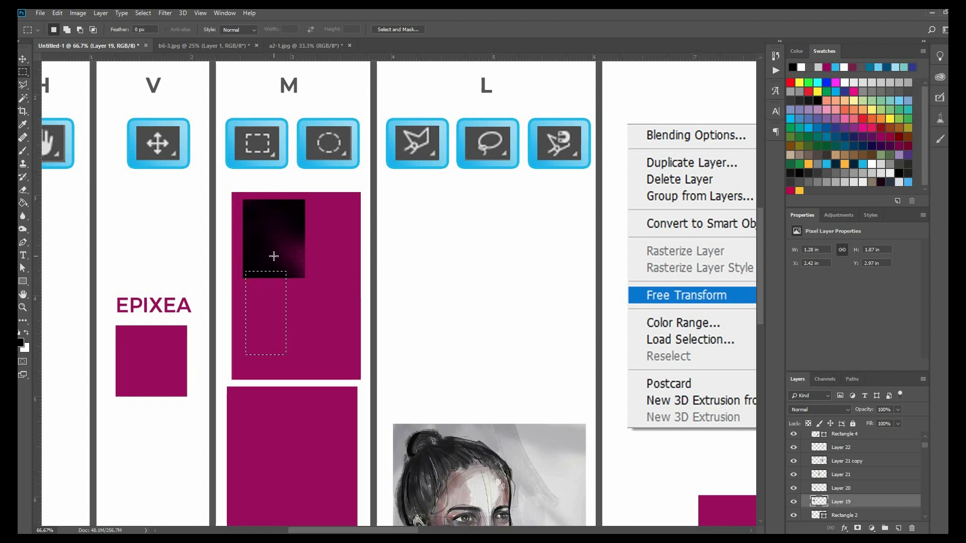
mouse_move(295, 273)
mouse_down()
mouse_move(271, 249)
mouse_move(289, 286)
mouse_up()
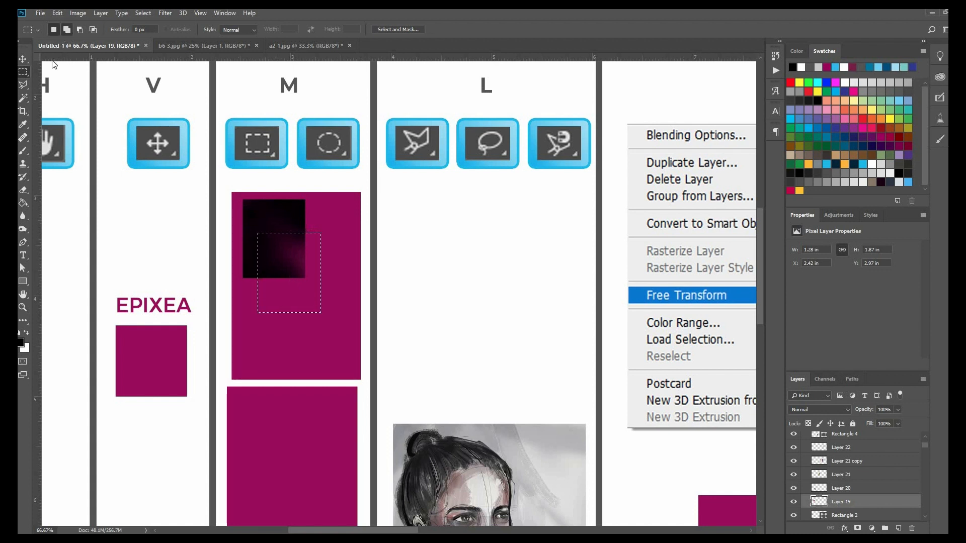
click(67, 30)
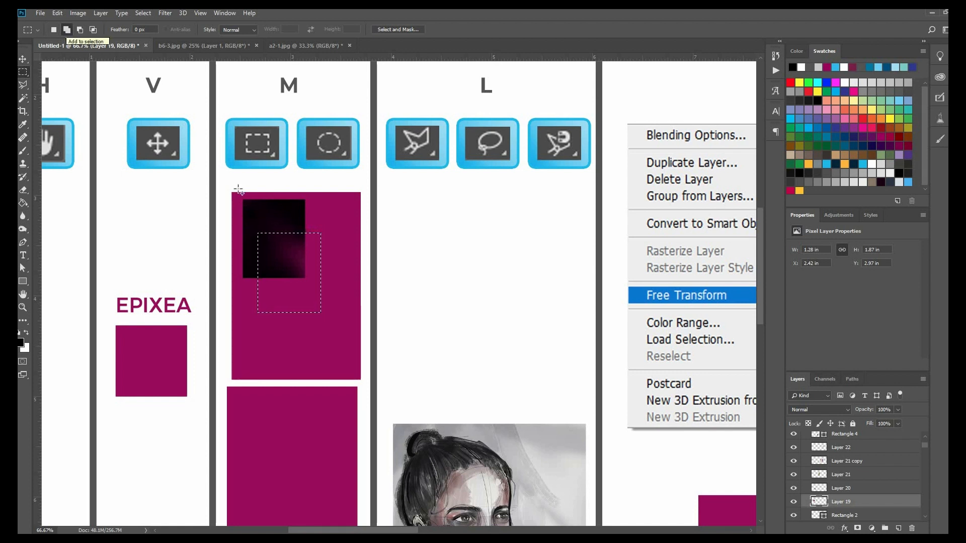
drag(272, 283, 335, 356)
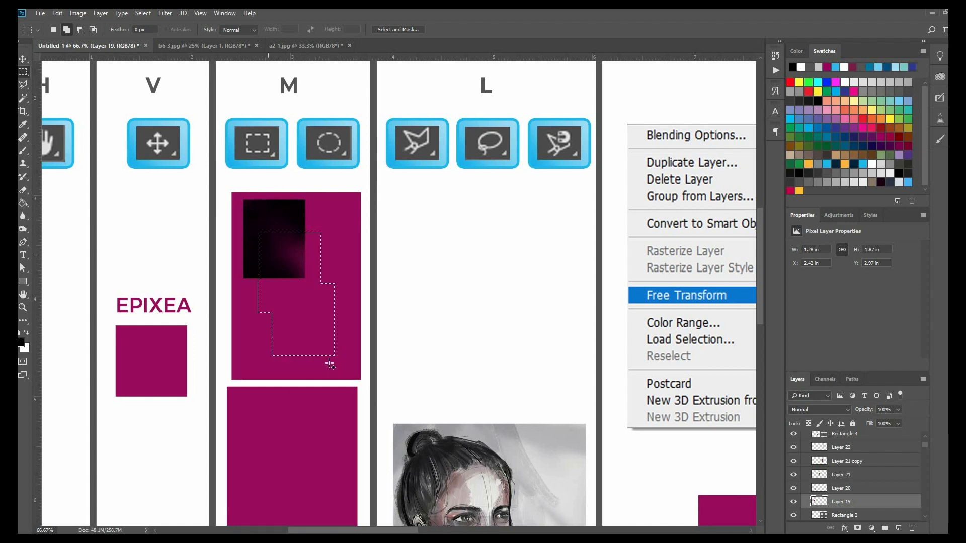
- Try black brush strokes inside the combined selection and undo them
key(b)
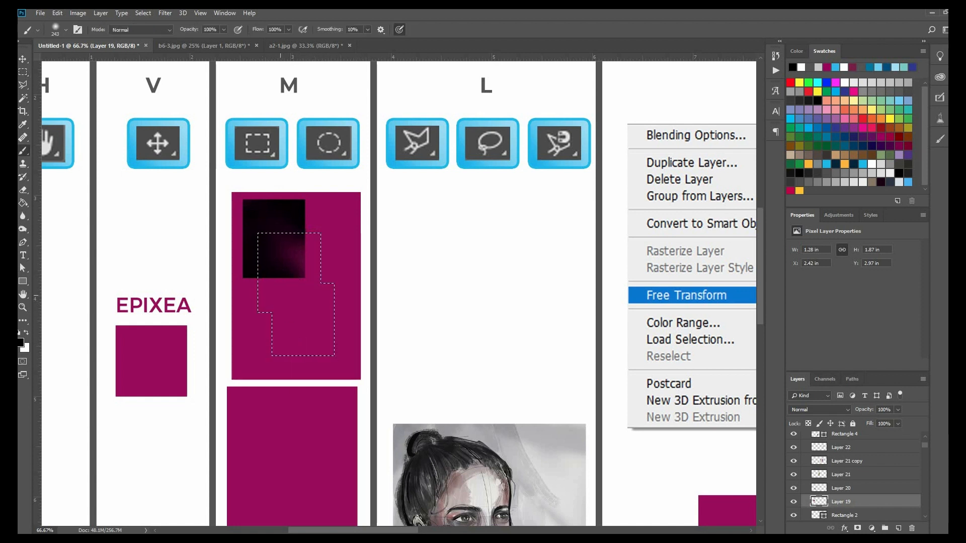
click(278, 289)
click(279, 335)
key(ctrl+alt+z)
key(ctrl+alt+z)
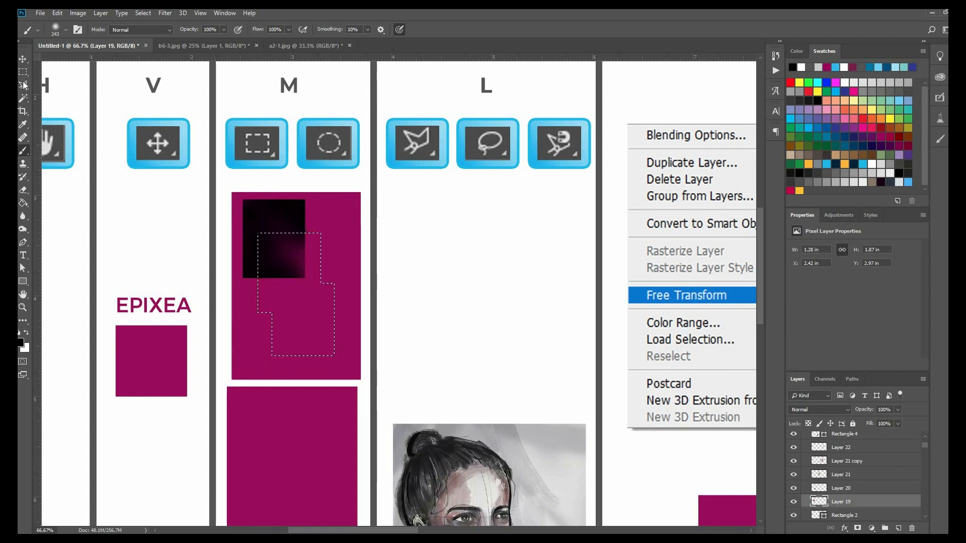
- Subtract a rectangle from the combined selection's upper part, intersect the rest with a smaller rectangle, and clear the selection in New Selection mode
key(m)
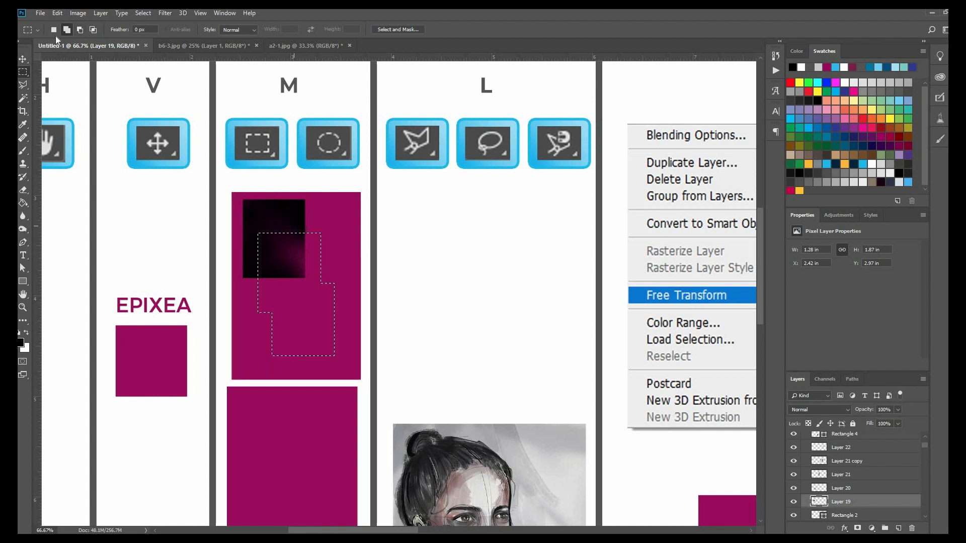
click(80, 29)
drag(278, 222, 344, 311)
key(shift+alt)
drag(286, 292, 326, 349)
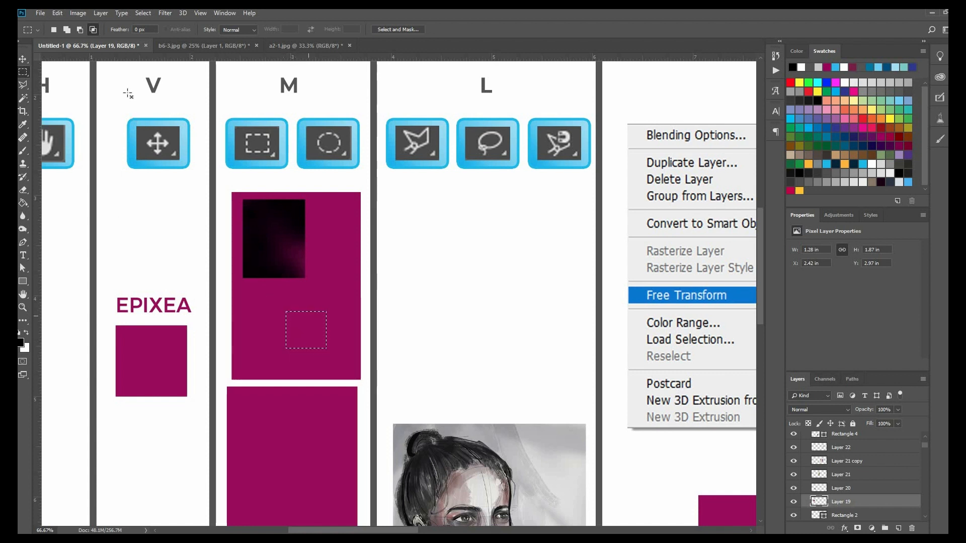
click(53, 30)
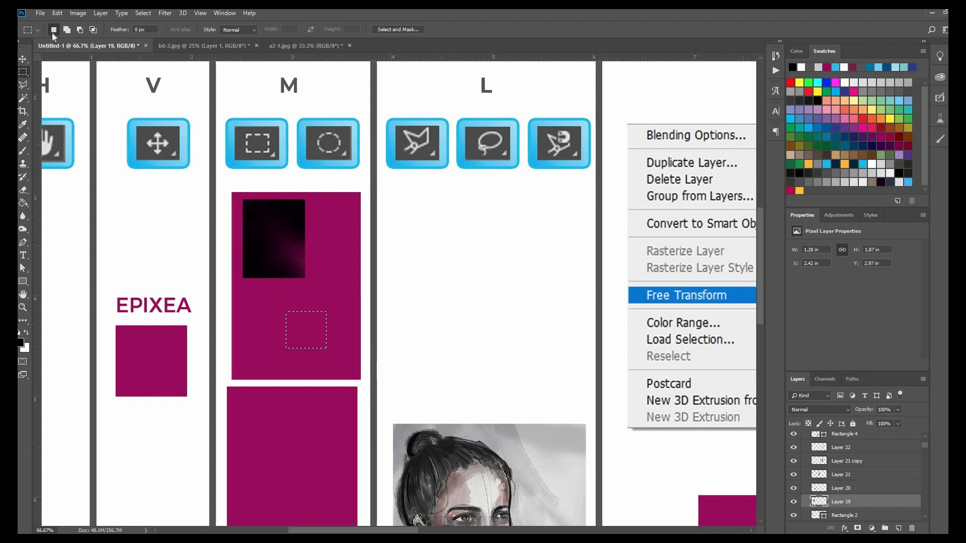
click(313, 328)
- Select the layer of the lower magenta rectangle in column M with the Move tool
key(v)
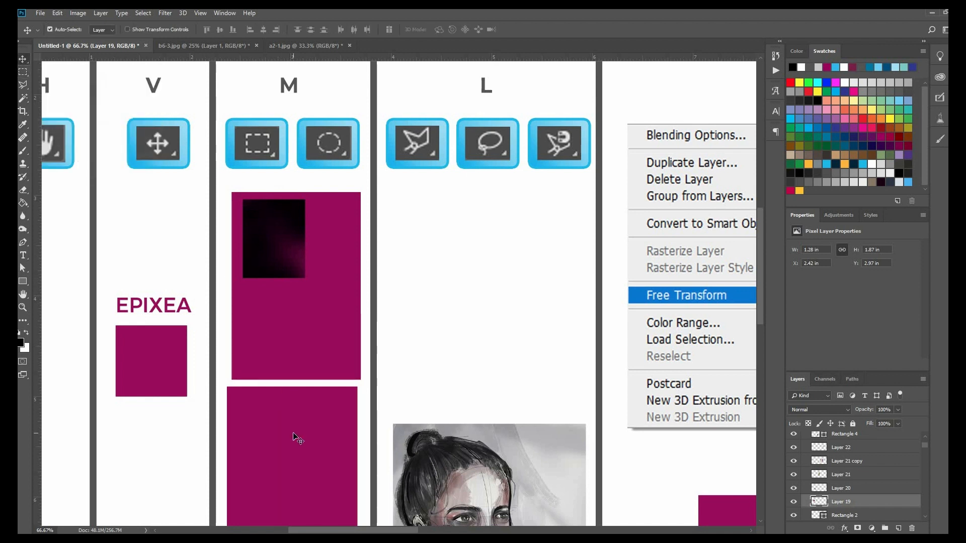
click(297, 439)
scroll(229, 409, down, 1)
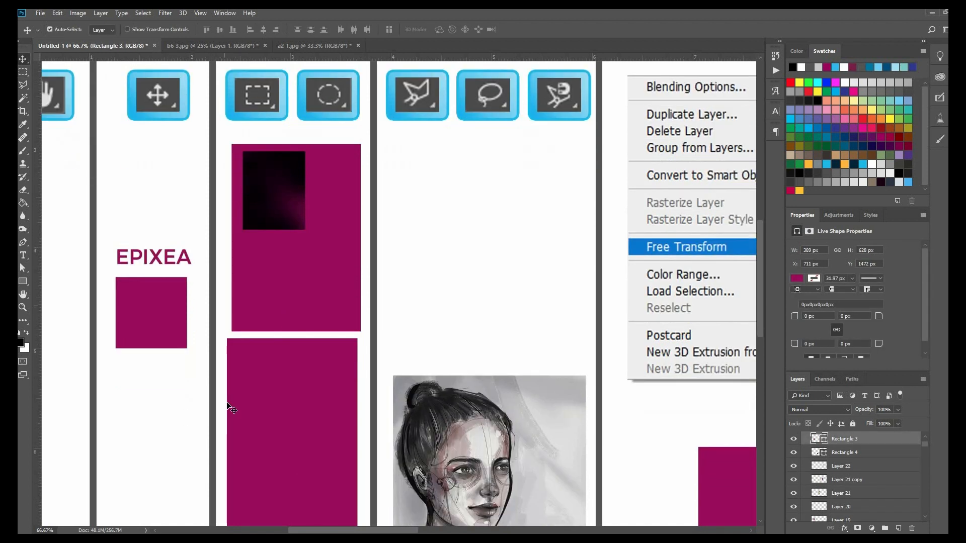
scroll(237, 310, down, 1)
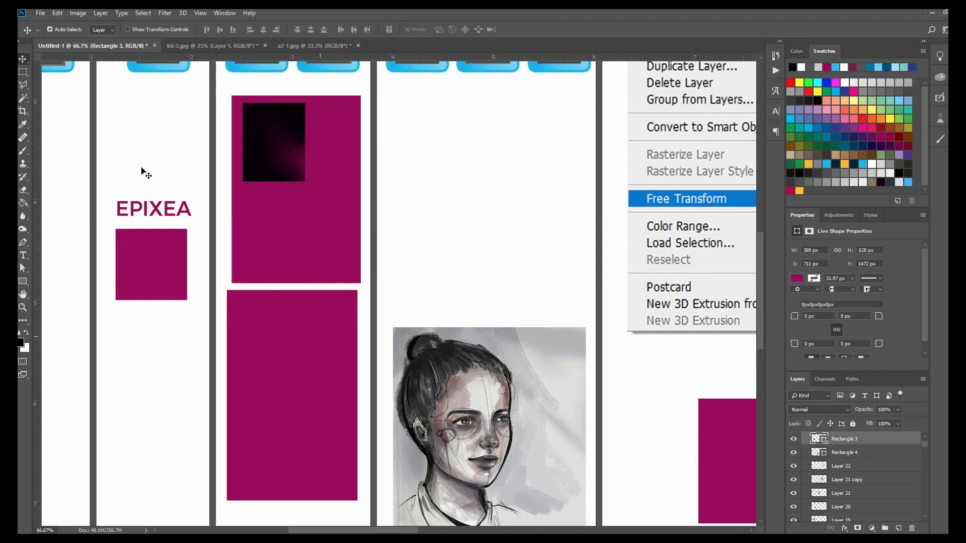
- Try to paint on the lower magenta shape layer with the Brush tool and decline rasterizing the shape
key(m)
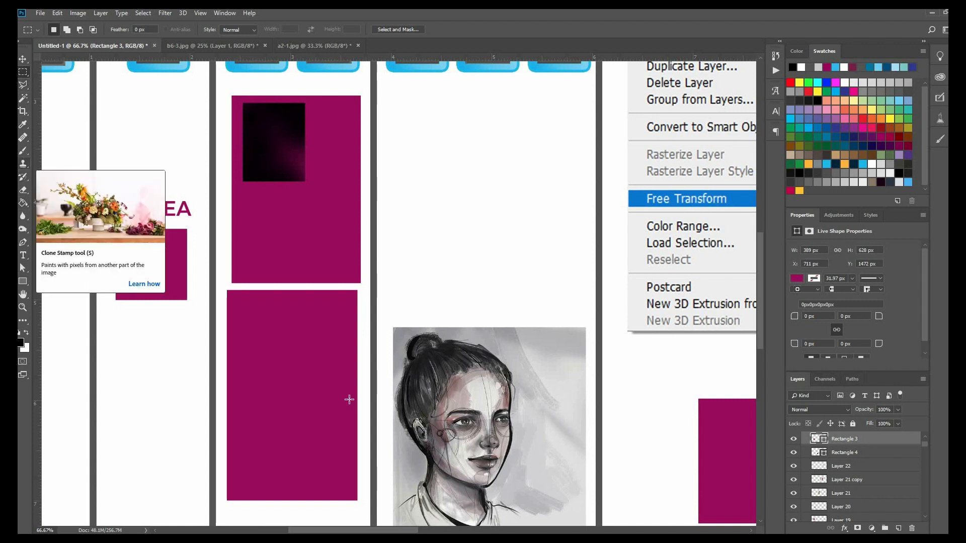
click(28, 152)
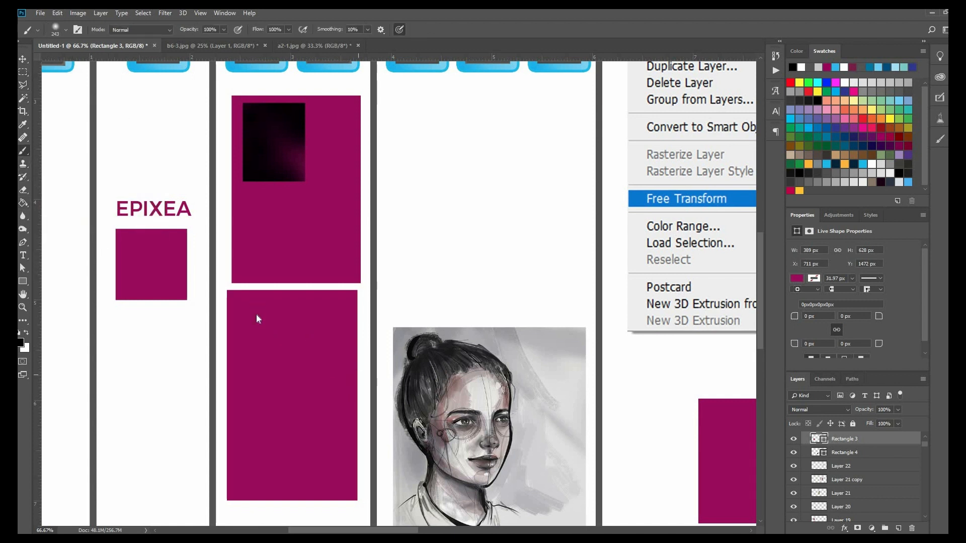
click(438, 316)
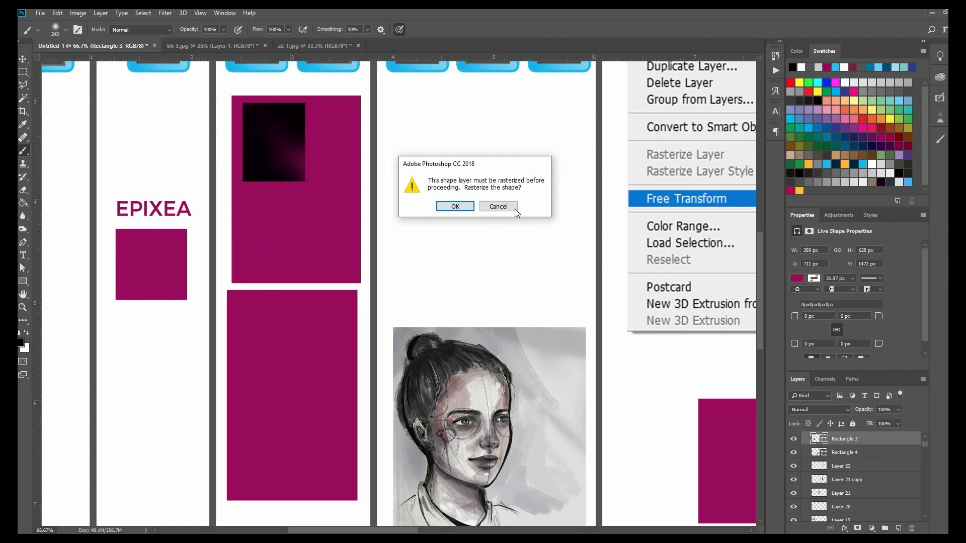
key(Escape)
- Marquee-select an area across both magenta rectangles, check which Edit commands are available for the shape layer, and deselect
click(23, 74)
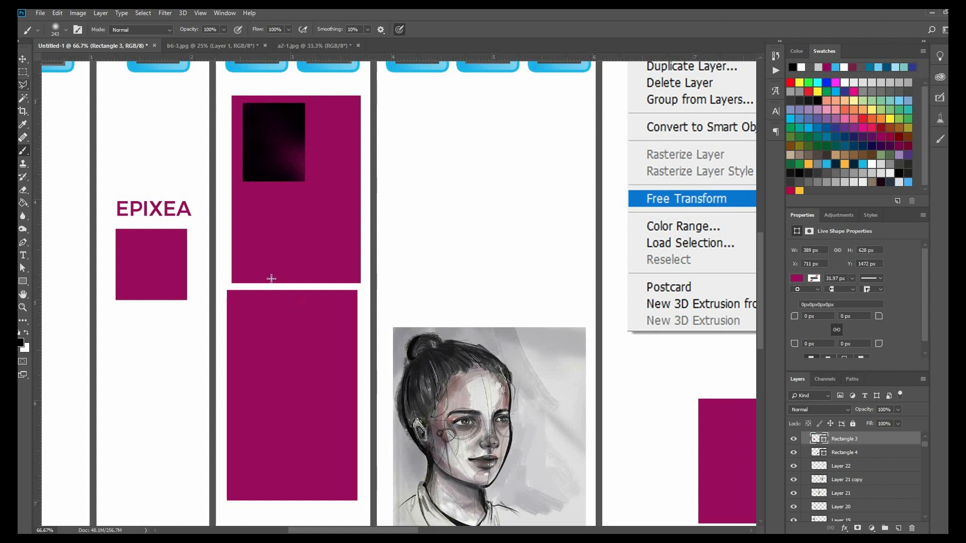
drag(236, 261, 293, 394)
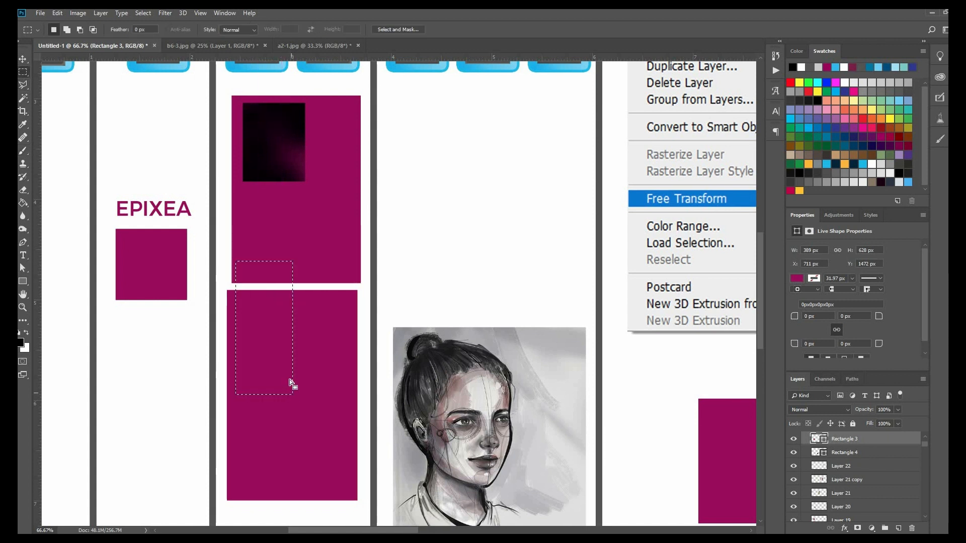
click(57, 13)
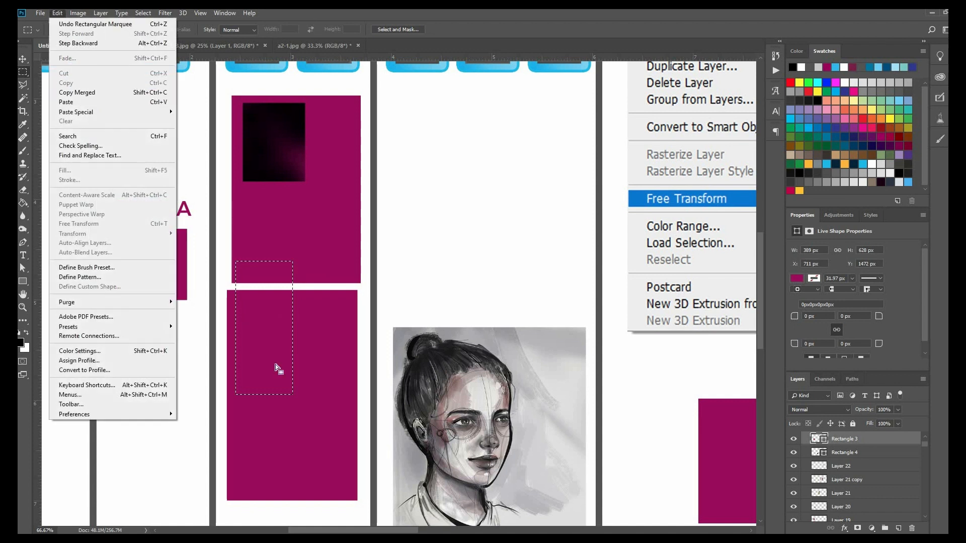
click(285, 339)
click(378, 335)
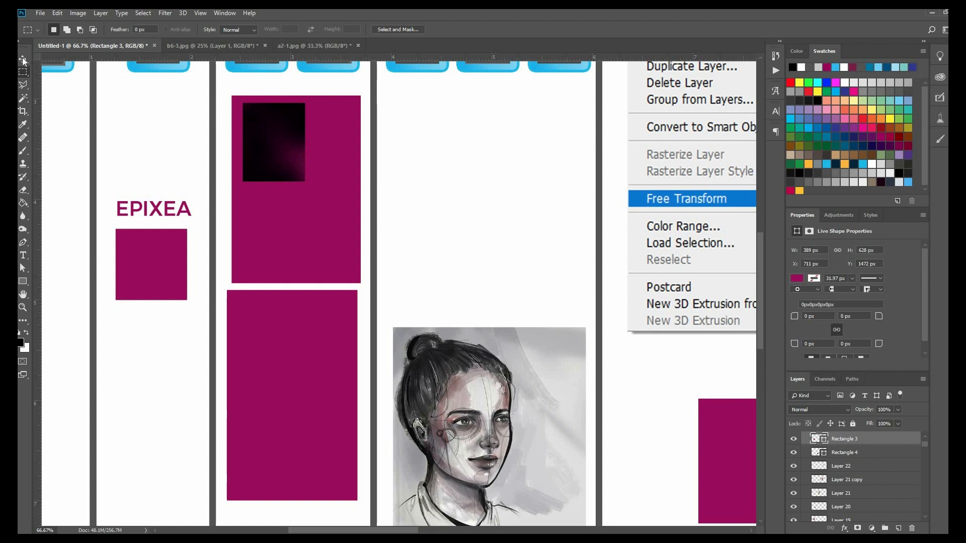
- Rasterize the Rectangle 3 shape layer
key(v)
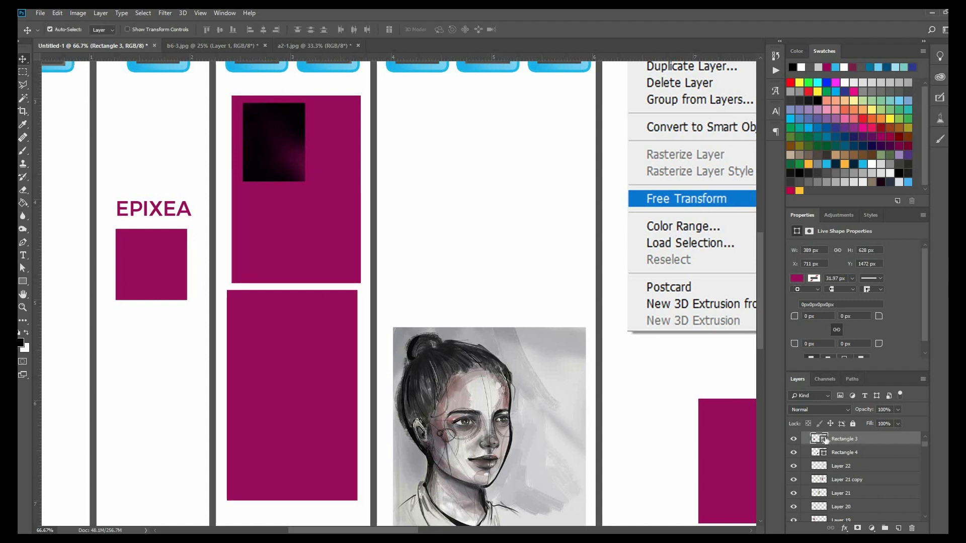
right_click(866, 438)
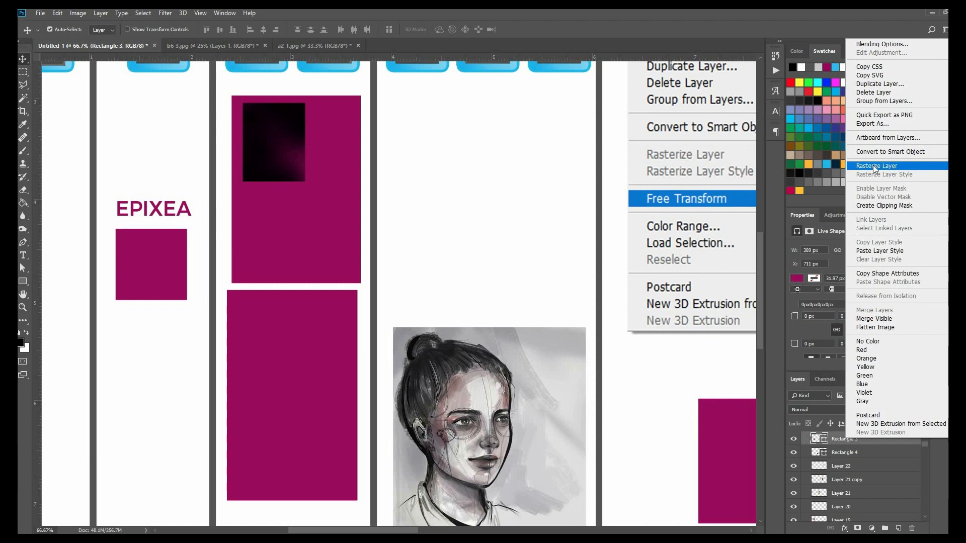
right_click(851, 436)
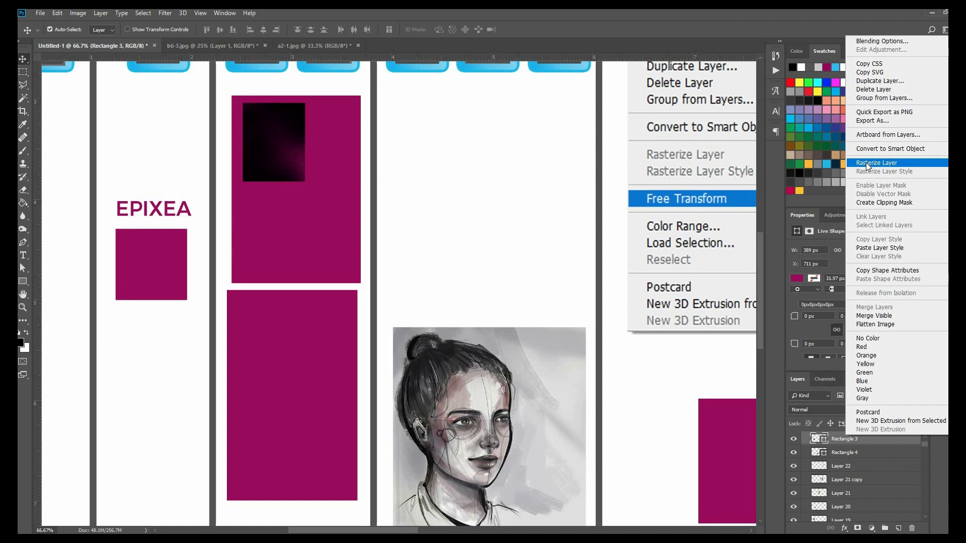
click(867, 166)
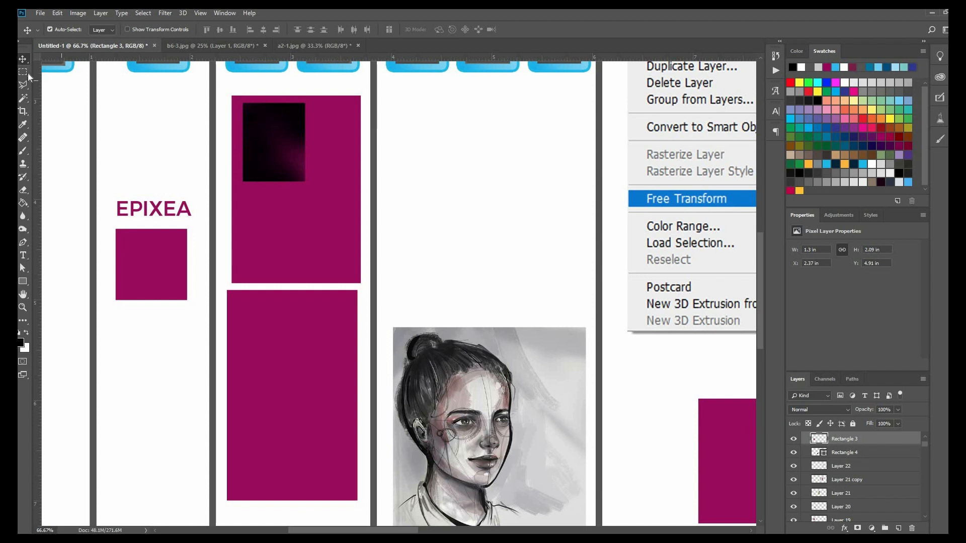
- Marquee-select part of the rasterized lower rectangle, check the Edit commands such as Cut that are available, and deselect
key(m)
drag(246, 270, 300, 392)
click(57, 12)
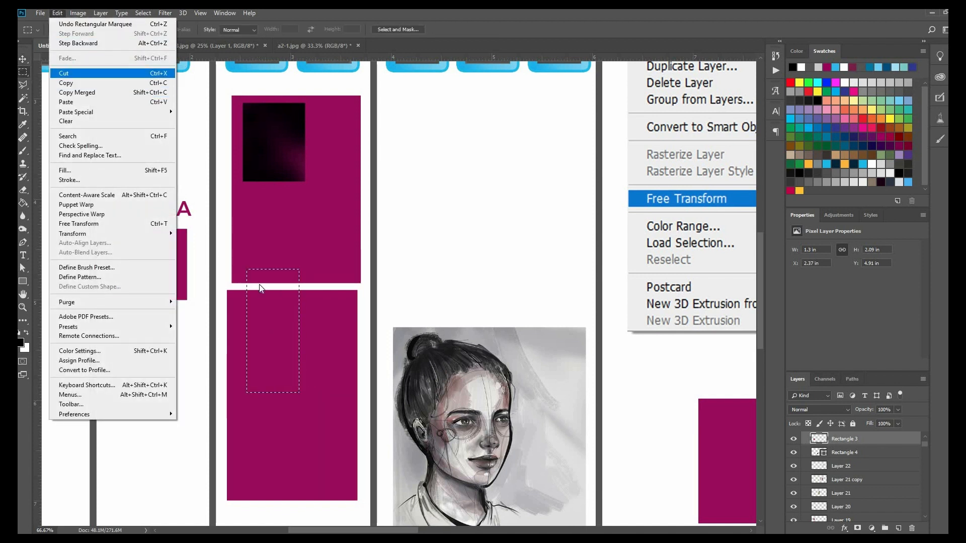
click(262, 300)
key(ctrl+d)
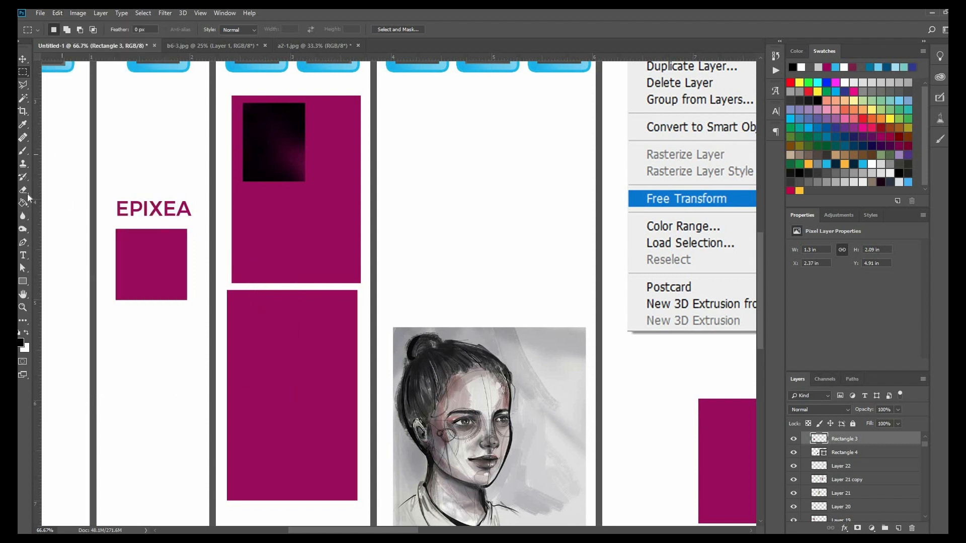
- Try a black brush stroke on the rasterized lower magenta rectangle and undo it
click(24, 151)
drag(254, 316, 274, 325)
key(ctrl+z)
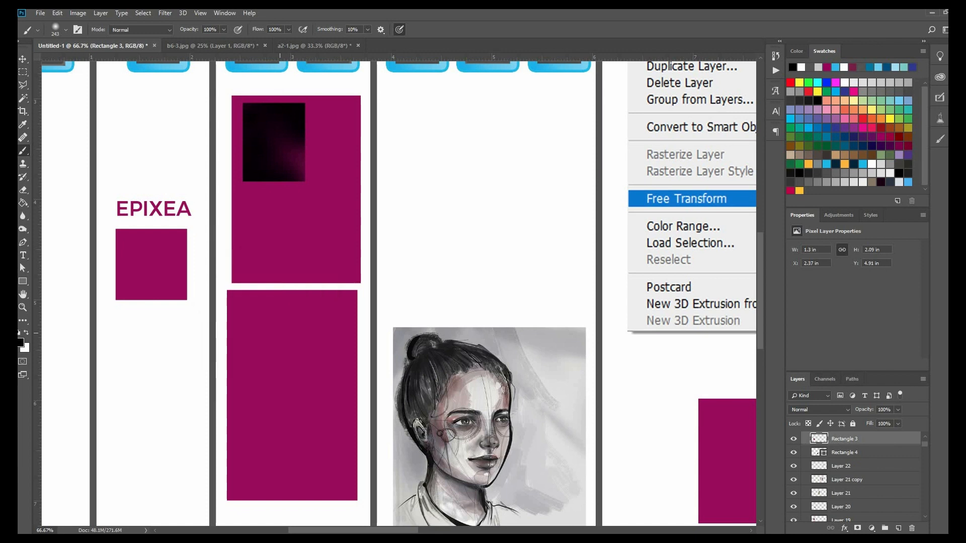
key(space)
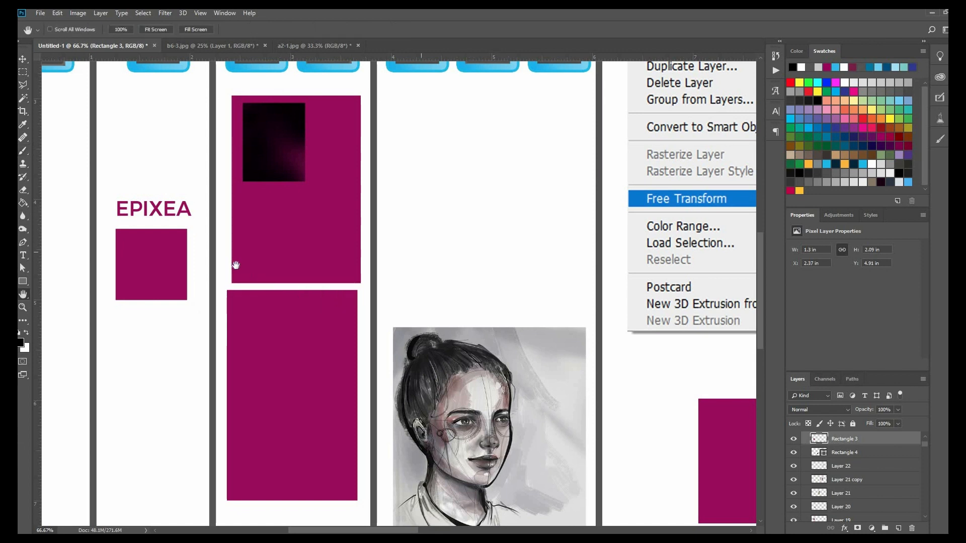
mouse_move(382, 125)
mouse_down()
mouse_move(235, 164)
mouse_move(315, 183)
mouse_up()
drag(361, 246, 344, 307)
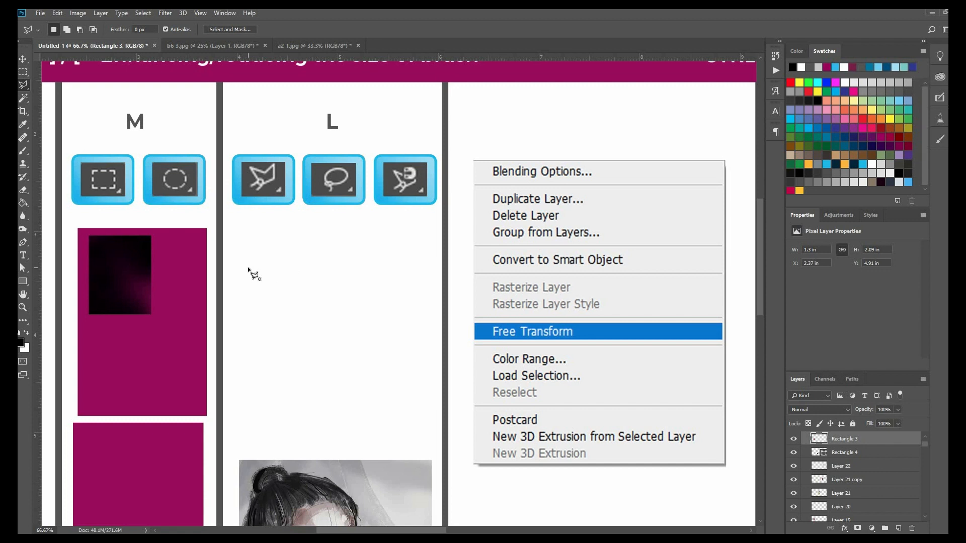
click(270, 246)
click(333, 278)
key(Escape)
- Draw a closed six-pointed star selection with the Polygonal Lasso in the blank area between the lasso icons and the portrait
click(255, 313)
click(266, 250)
click(301, 300)
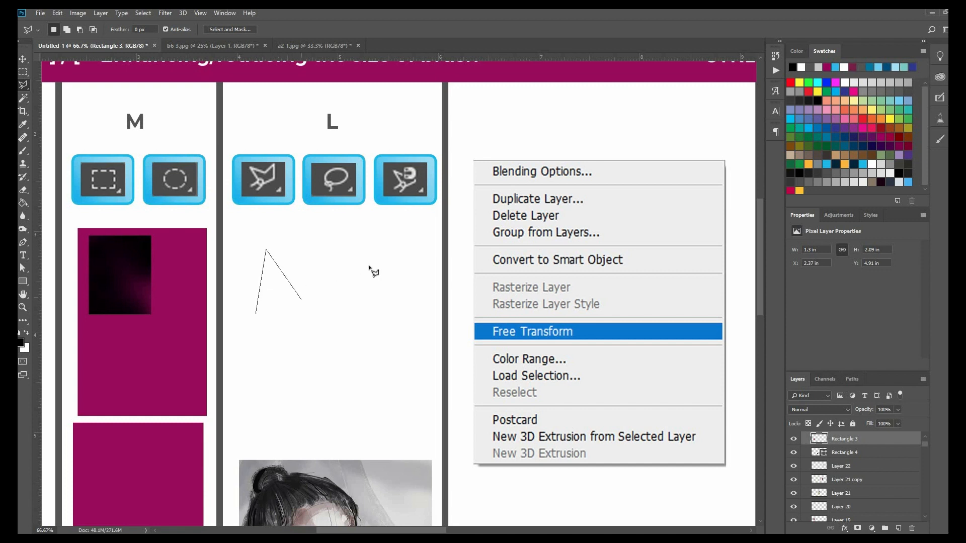
click(340, 260)
click(331, 317)
click(384, 334)
click(324, 351)
click(337, 405)
click(287, 362)
click(260, 421)
click(258, 360)
click(196, 343)
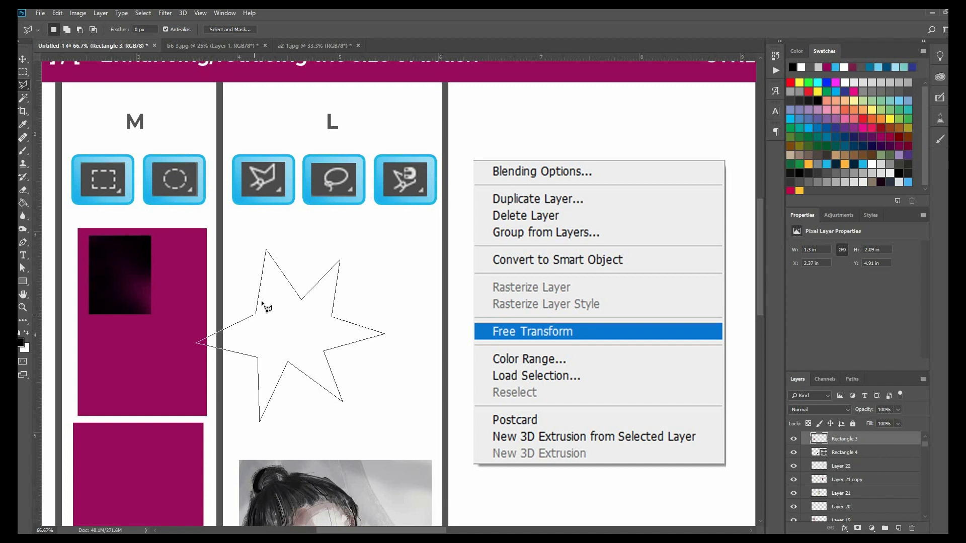
click(260, 320)
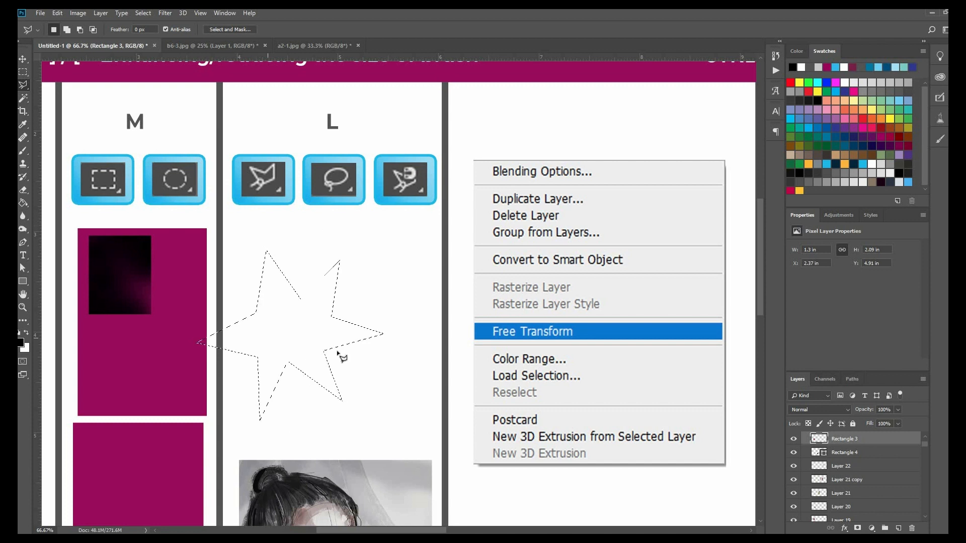
- Try filling the star selection with black brush strokes and undo the painting
click(23, 150)
mouse_move(254, 294)
mouse_down()
mouse_move(279, 337)
mouse_move(307, 355)
mouse_move(317, 285)
mouse_move(275, 277)
mouse_move(329, 273)
mouse_up()
key(ctrl+z)
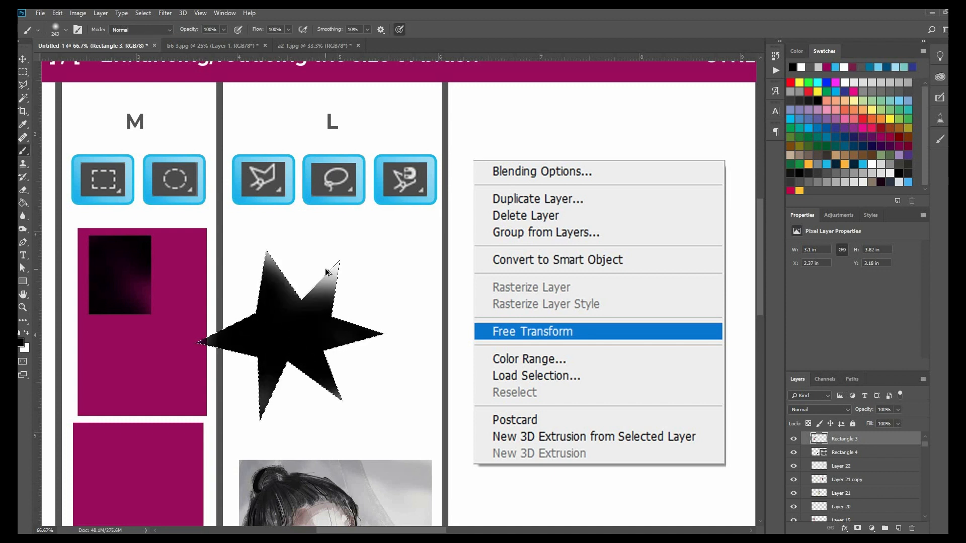
key(ctrl+z)
key(ctrl+z)
key(ctrl+z)
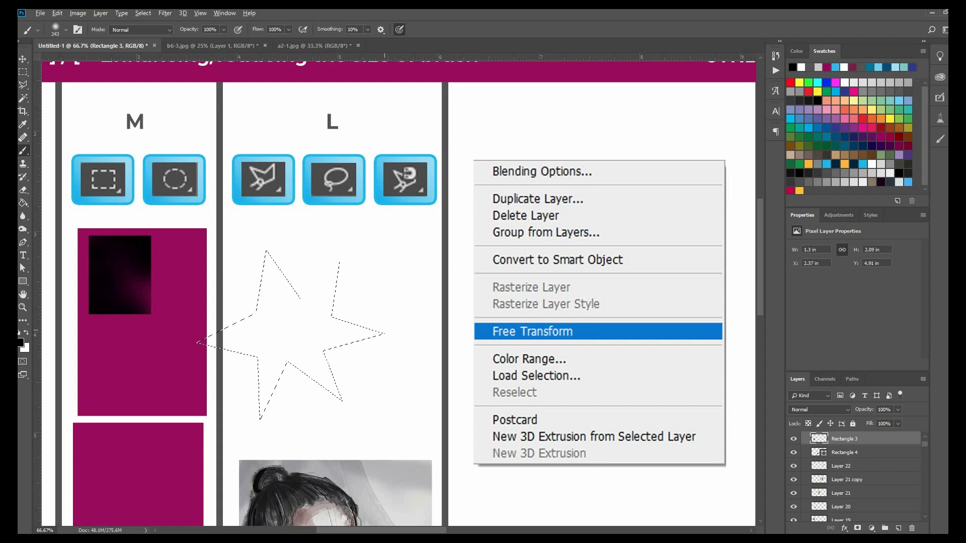
- Add a Polygonal Lasso area between the star's two upper points to the existing selection
click(22, 85)
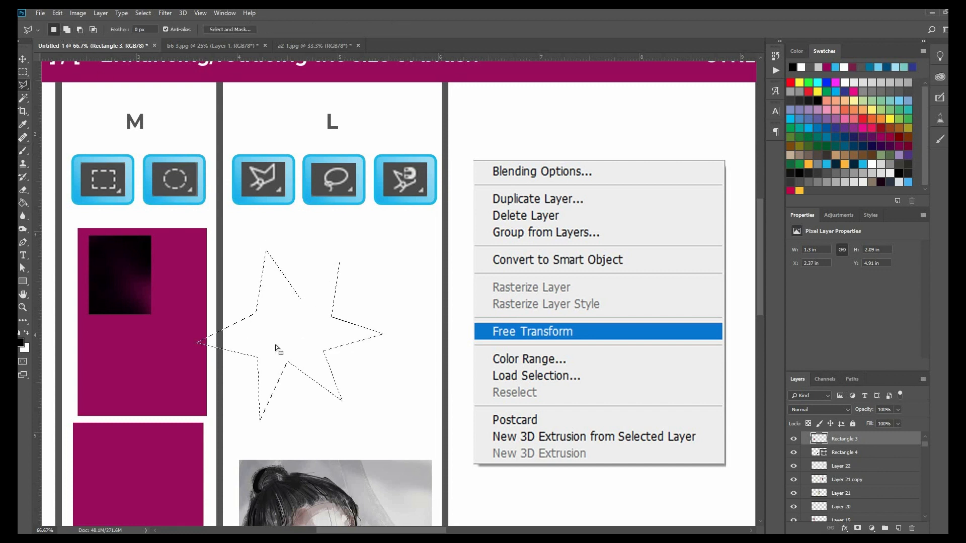
key(ctrl+d)
key(ctrl+shift+d)
click(295, 248)
click(277, 291)
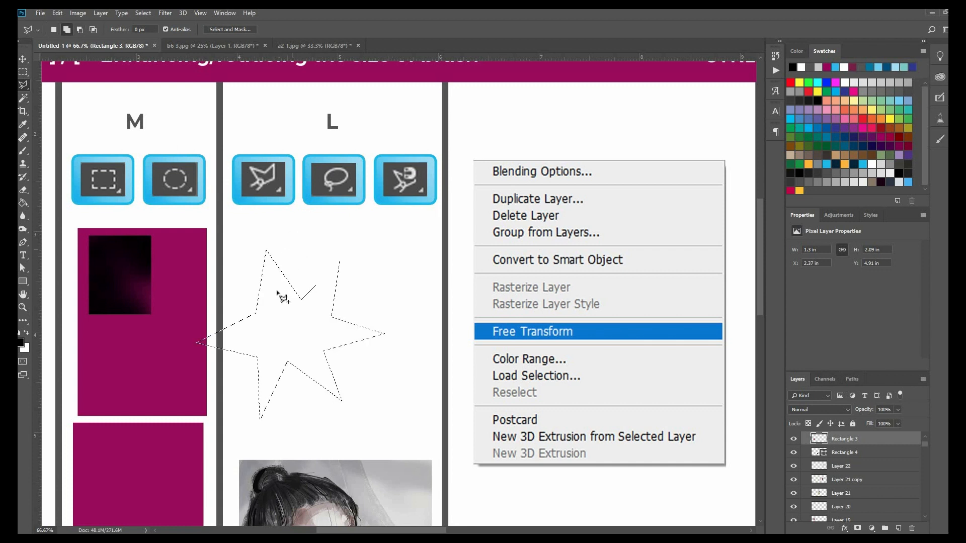
click(297, 338)
click(317, 305)
click(307, 245)
double_click(326, 324)
- Subtract a Polygonal Lasso area between the star's two upper points from the selection to restore the notch
click(78, 31)
click(267, 250)
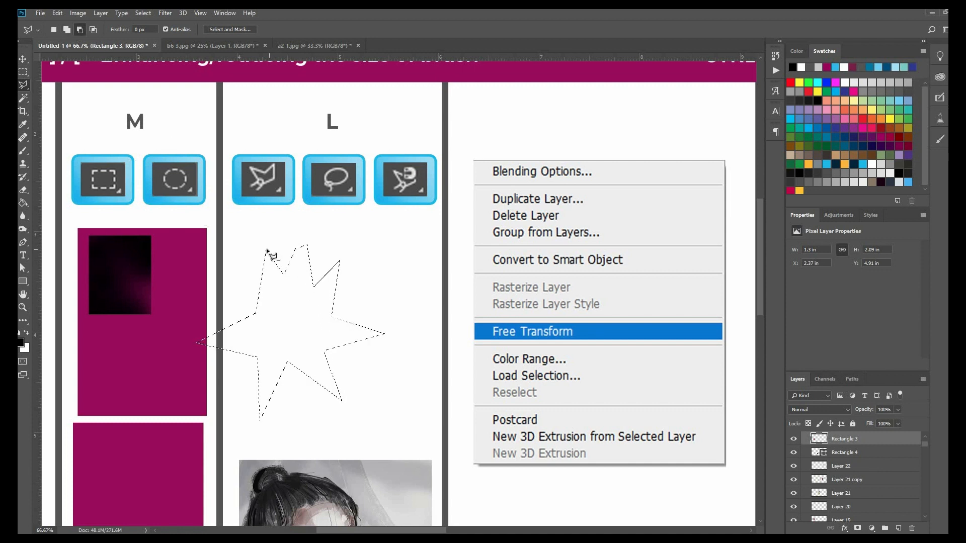
click(307, 310)
click(349, 244)
click(297, 227)
click(267, 251)
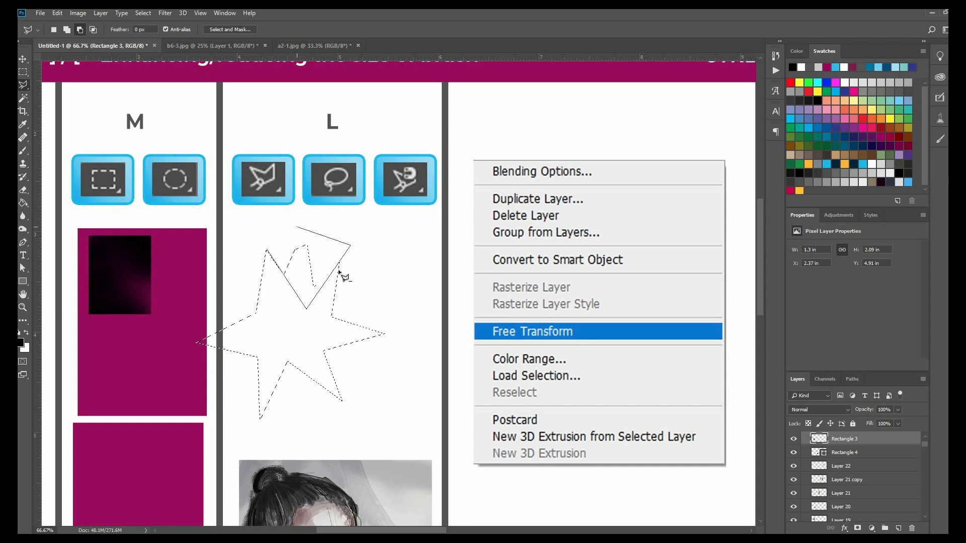
- Intersect the star selection with a Polygonal Lasso outline that leaves out its two lower-left points, and deselect
click(93, 29)
click(260, 242)
click(243, 302)
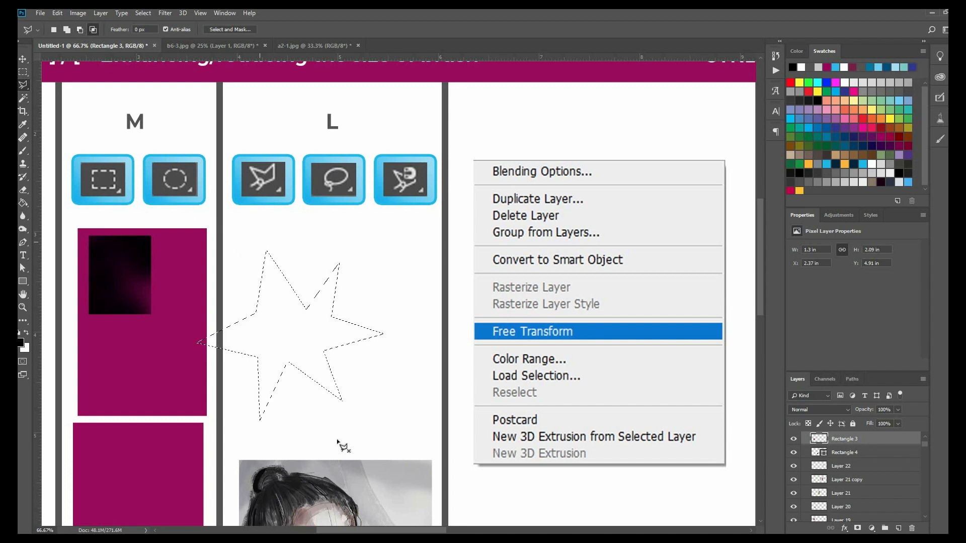
click(338, 425)
click(372, 419)
click(420, 274)
click(367, 232)
click(246, 242)
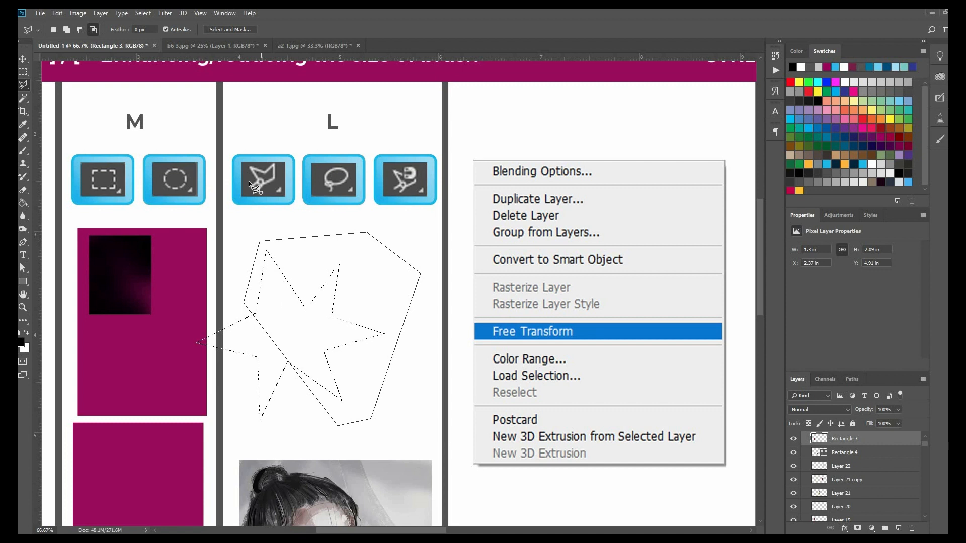
click(260, 242)
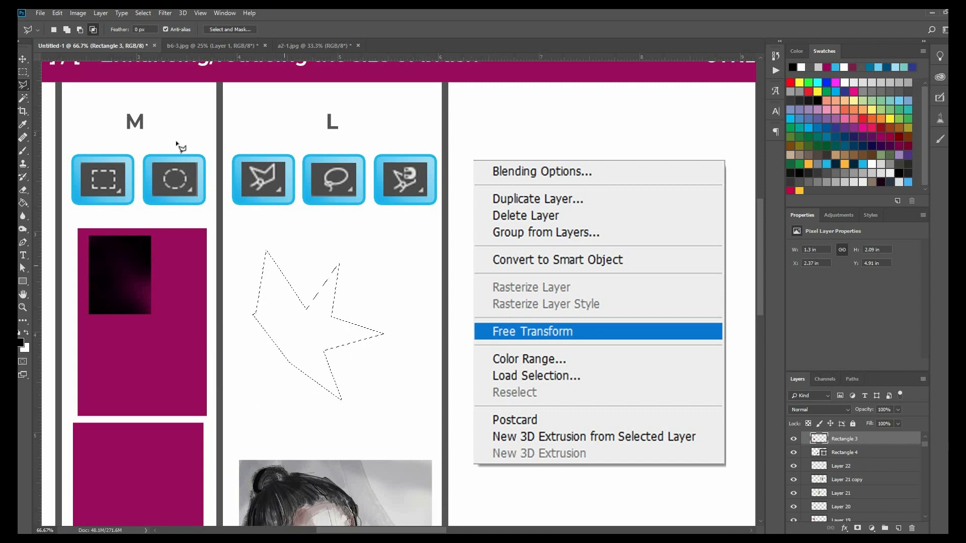
key(ctrl+d)
- Draw trial freehand selections with the Lasso Tool in the blank area above the portrait and clear them
right_click(24, 88)
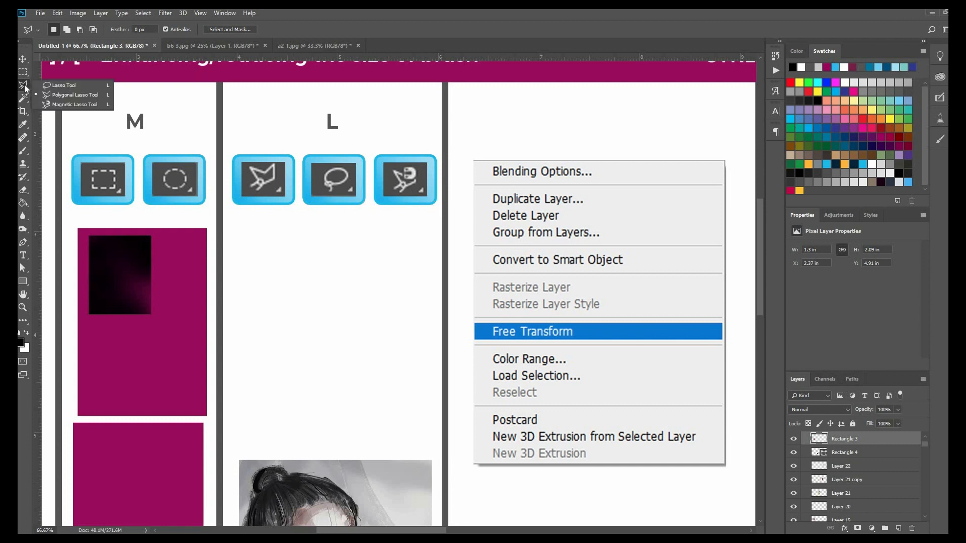
click(55, 86)
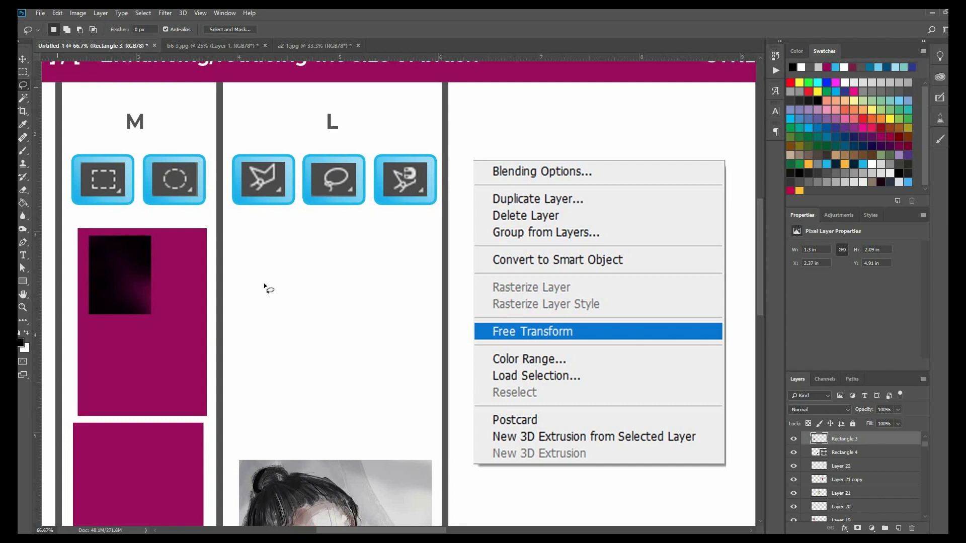
mouse_move(263, 286)
mouse_down()
mouse_move(270, 247)
mouse_move(301, 259)
mouse_move(382, 338)
mouse_move(354, 402)
mouse_move(322, 424)
mouse_move(309, 341)
mouse_move(267, 374)
mouse_move(229, 335)
mouse_move(274, 309)
mouse_move(238, 232)
mouse_move(255, 217)
mouse_move(264, 286)
mouse_up()
mouse_move(344, 270)
mouse_down()
mouse_move(387, 339)
mouse_move(393, 233)
mouse_move(315, 231)
mouse_move(305, 257)
mouse_move(344, 270)
mouse_up()
click(428, 179)
- Trace the portrait's head and neck with the Magnetic Lasso, removing stray anchor points before closing the selection, and deselect
scroll(321, 387, down, 5)
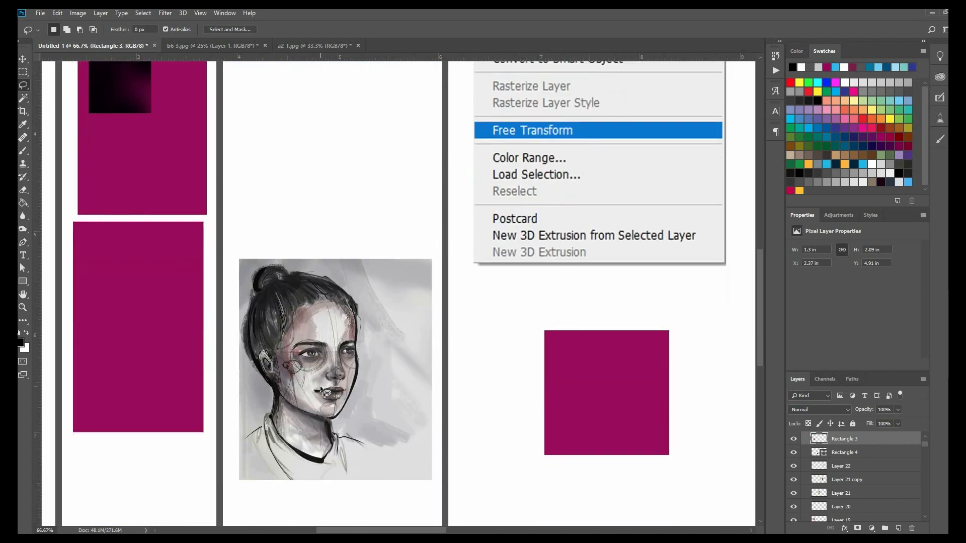
key(ctrl+plus)
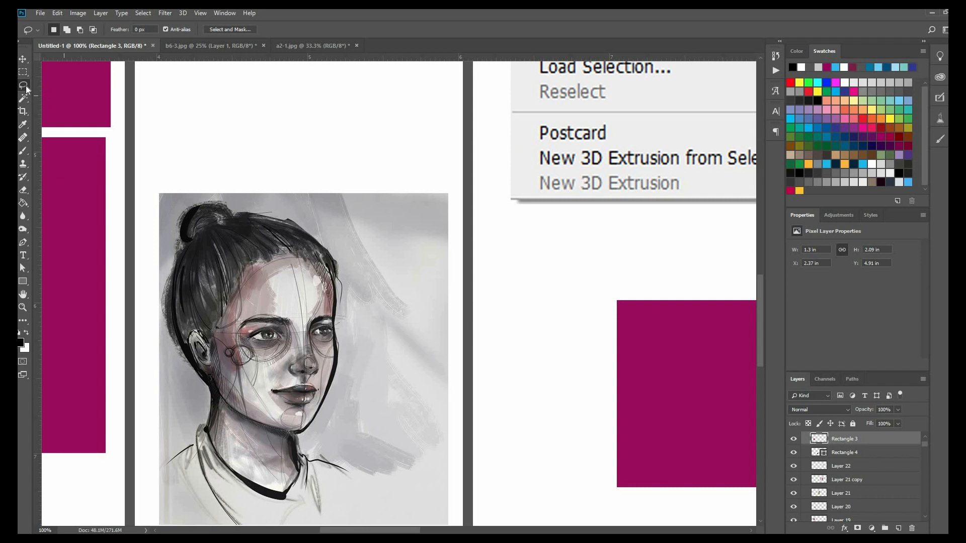
click(31, 87)
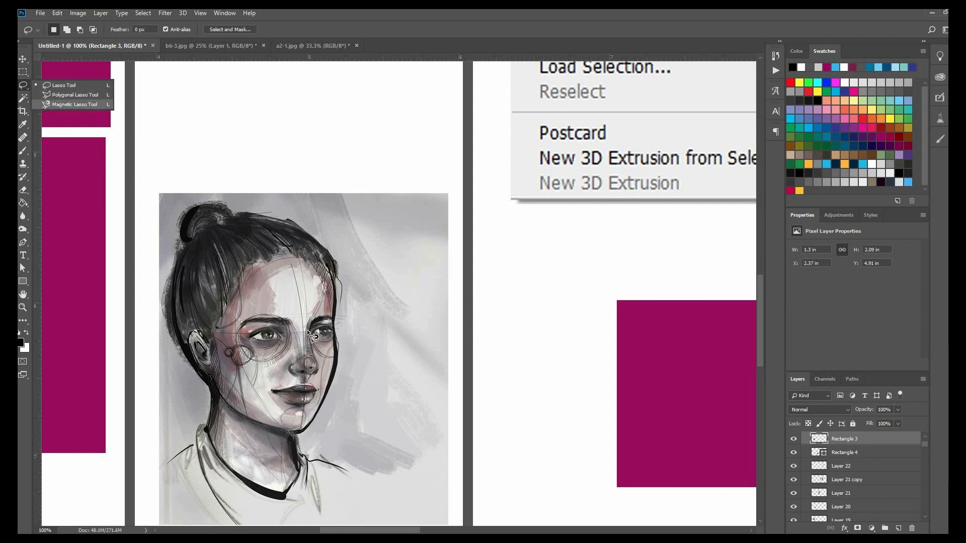
click(86, 107)
click(233, 214)
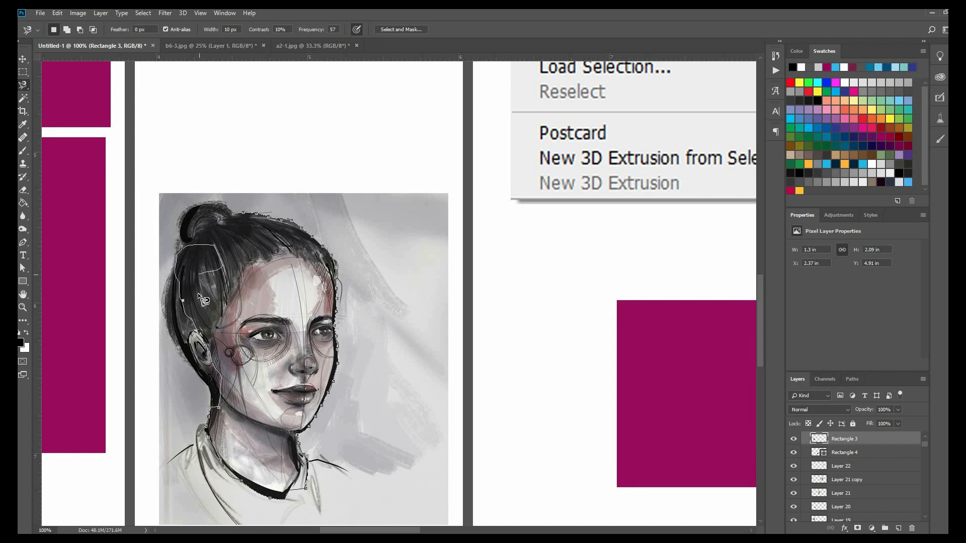
key(BackSpace)
key(BackSpace)
key(BackSpace)
key(BackSpace)
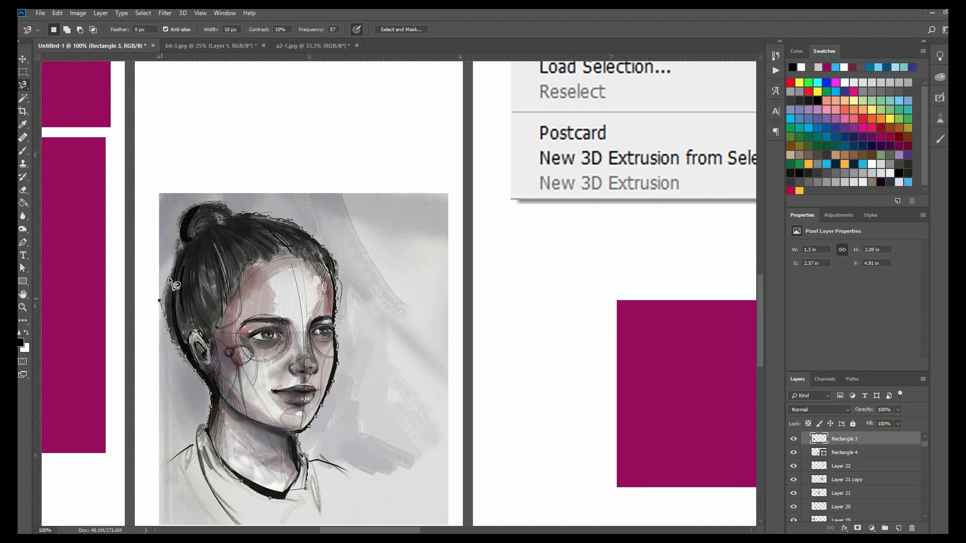
click(233, 218)
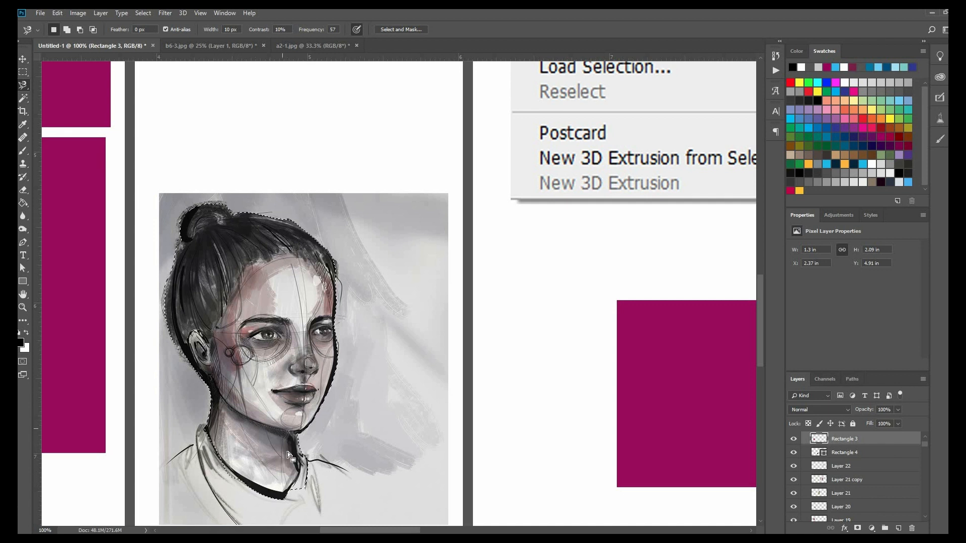
key(ctrl+d)
- Move the magenta Rectangle 4 square slightly up and to the left with the Move tool
key(space)
mouse_move(437, 330)
mouse_down()
mouse_move(385, 474)
mouse_move(342, 332)
mouse_up()
key(ctrl+space)
key(ctrl+minus)
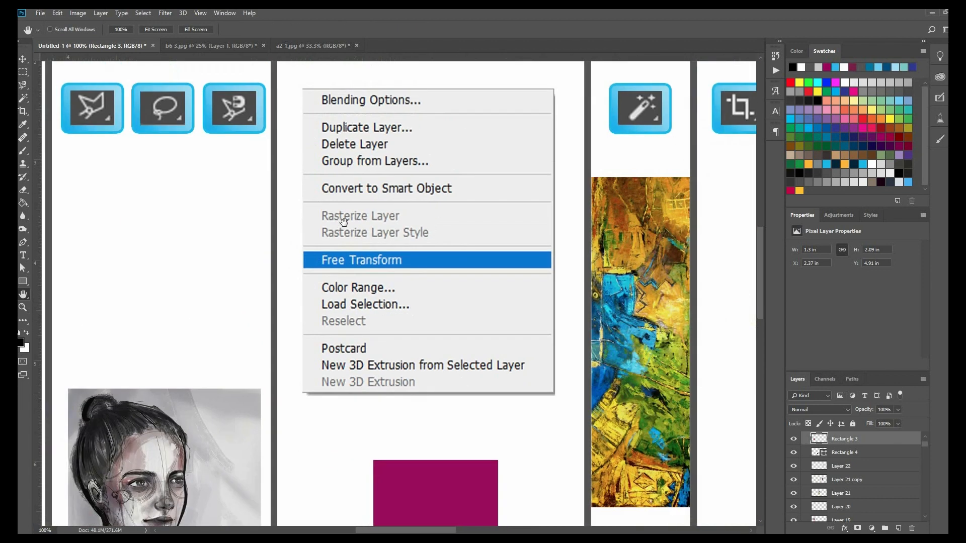
drag(394, 470, 372, 378)
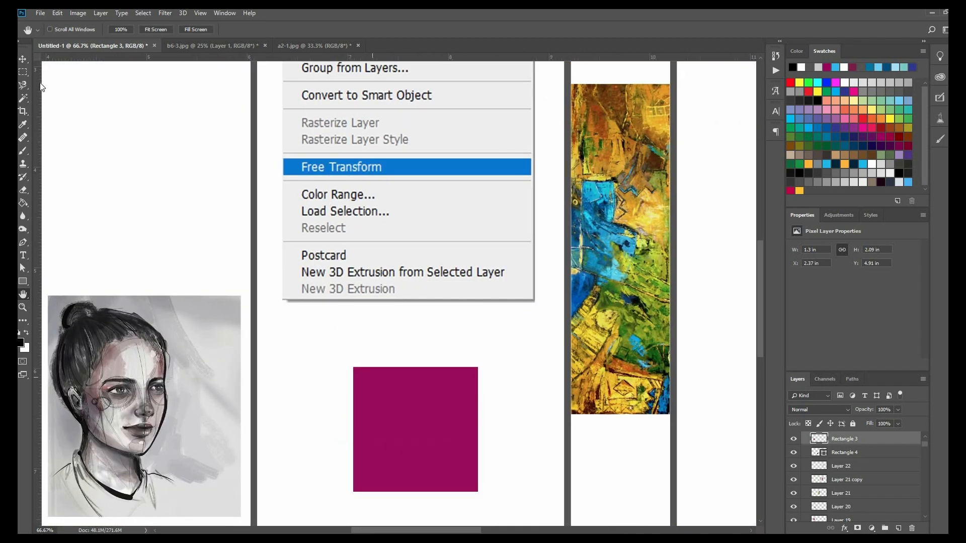
click(22, 59)
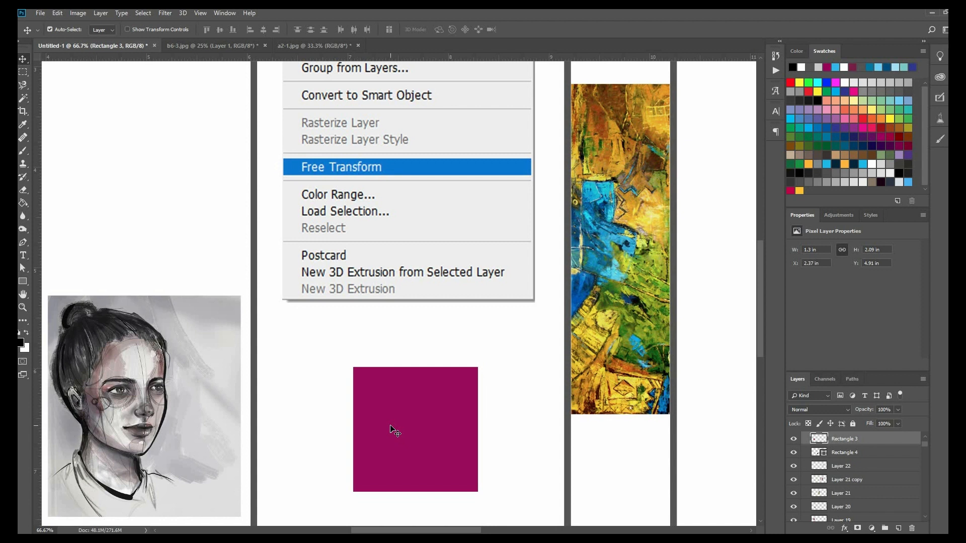
drag(384, 421, 371, 405)
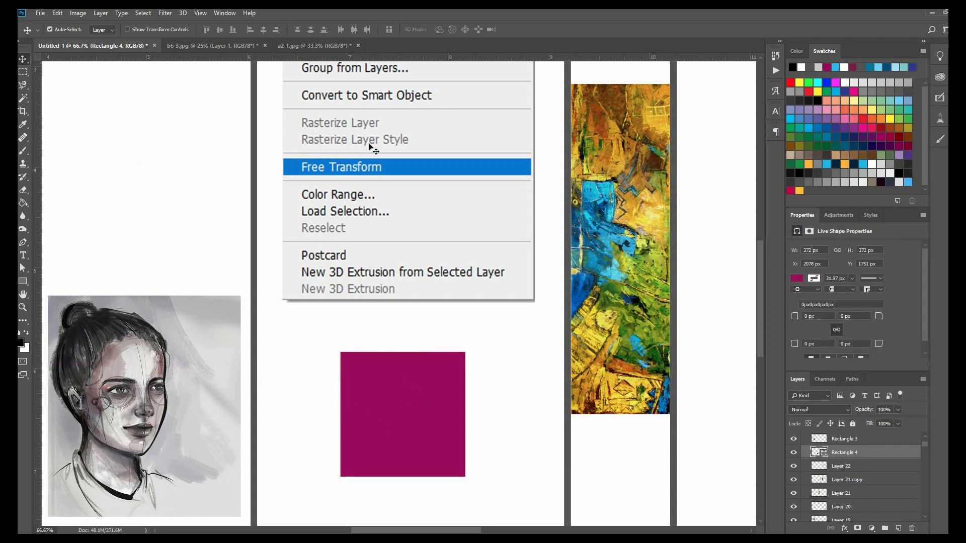
- Try resizing the Rectangle 4 square with Free Transform and cancel the transform
scroll(299, 139, up, 1)
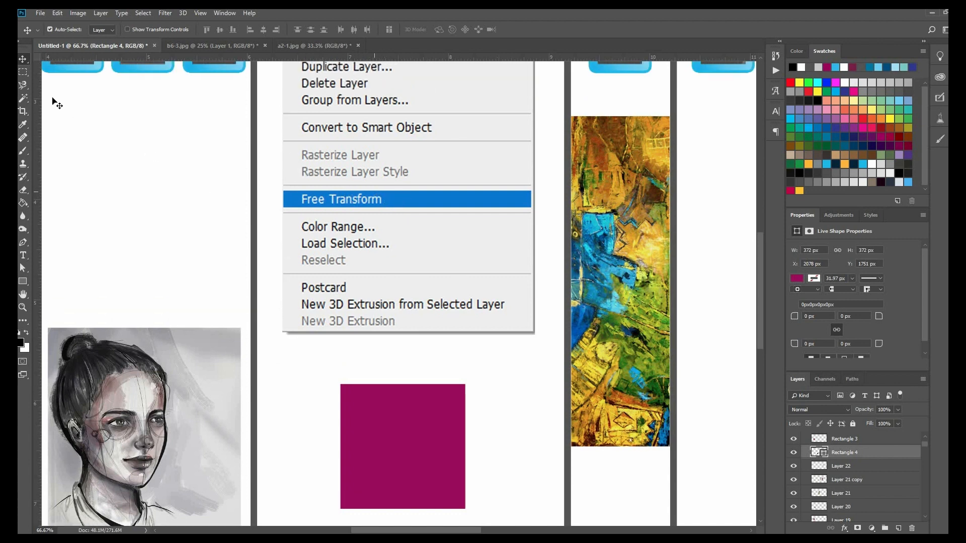
click(27, 86)
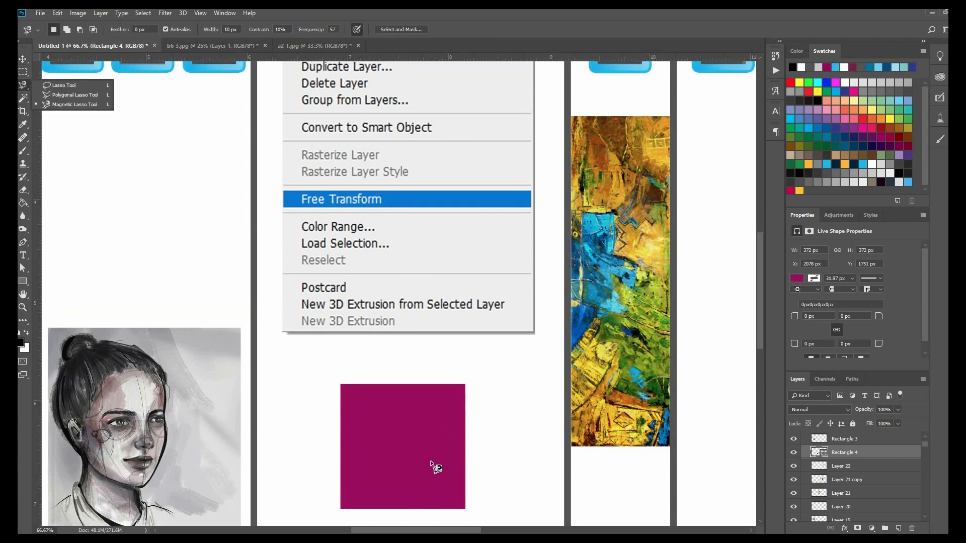
click(396, 449)
right_click(395, 448)
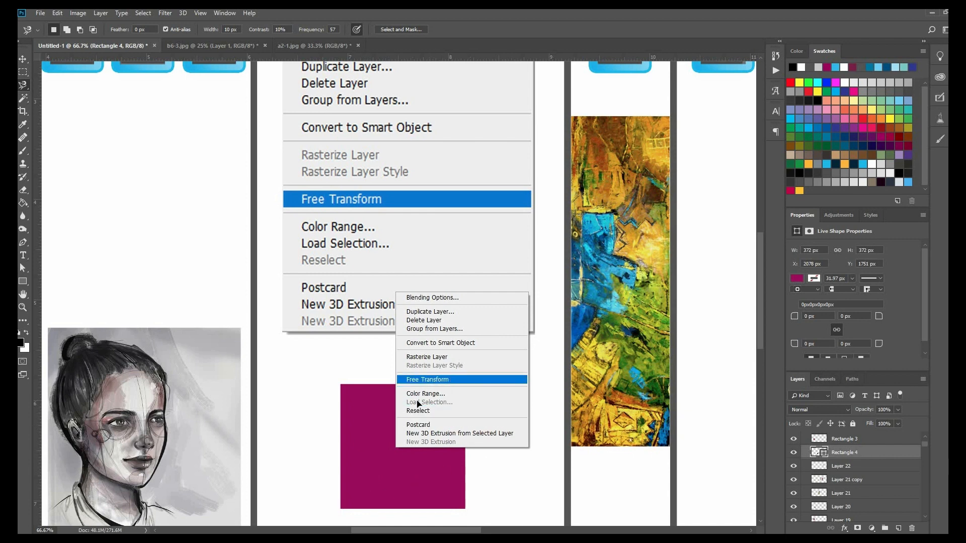
click(449, 378)
scroll(401, 431, down, 1)
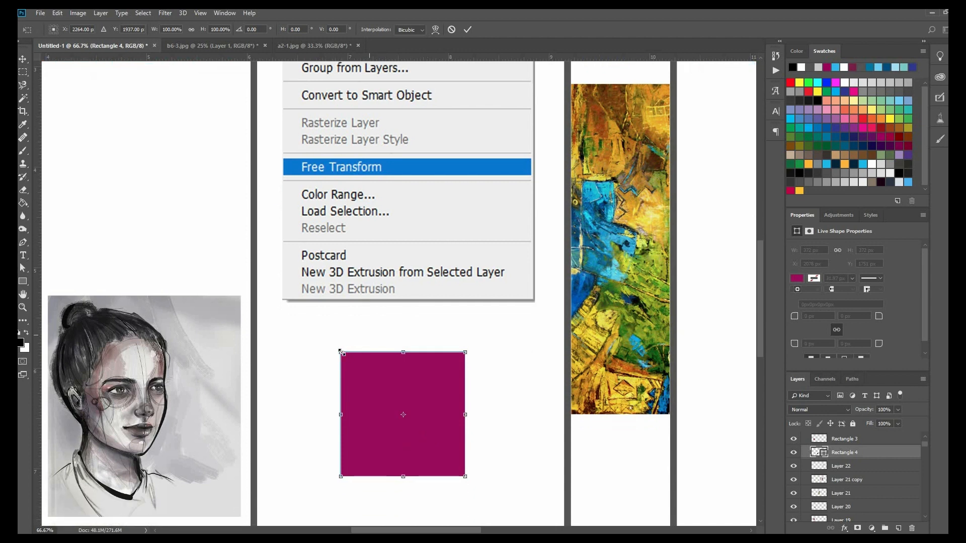
drag(386, 354, 332, 361)
key(Escape)
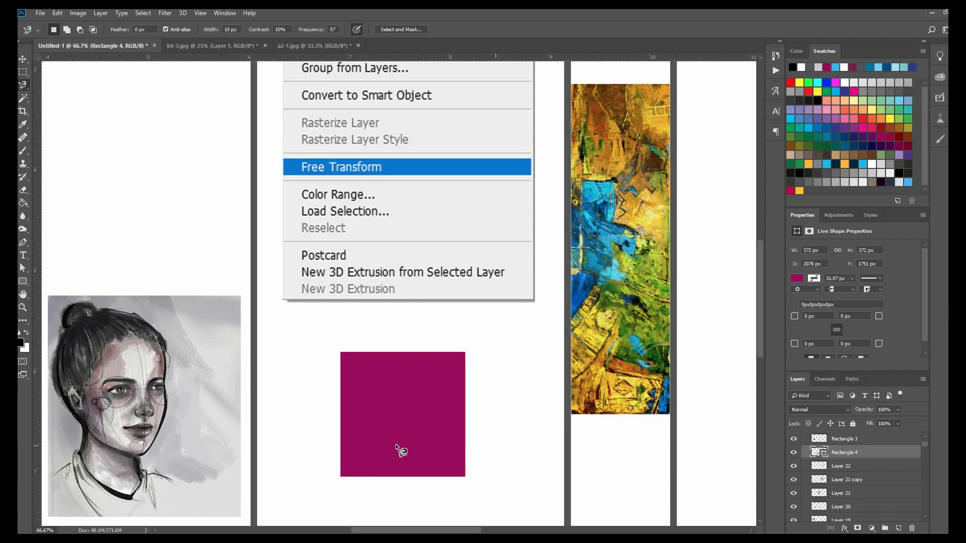
- Enlarge the magenta Rectangle 4 square proportionally to about 105% from its upper-left corner with Free Transform
right_click(419, 377)
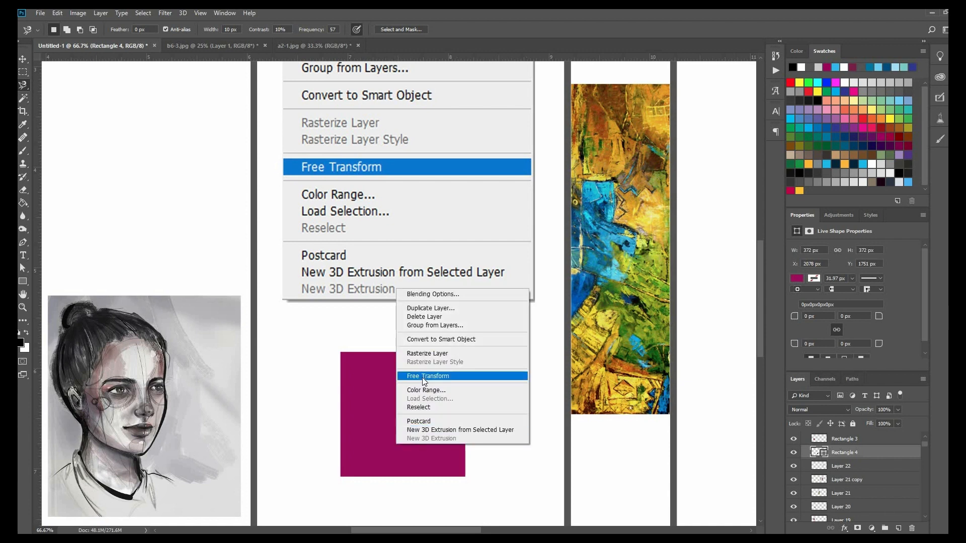
click(421, 377)
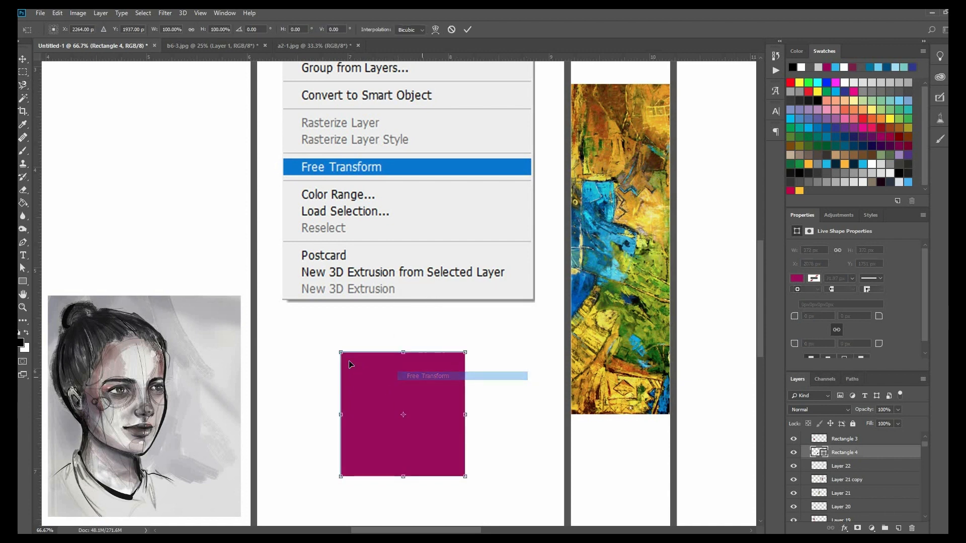
mouse_move(341, 353)
mouse_down()
mouse_move(366, 355)
mouse_move(409, 303)
mouse_move(362, 373)
mouse_move(313, 323)
mouse_move(369, 380)
mouse_move(280, 291)
mouse_move(375, 380)
mouse_move(317, 323)
mouse_move(304, 321)
mouse_move(353, 358)
mouse_up()
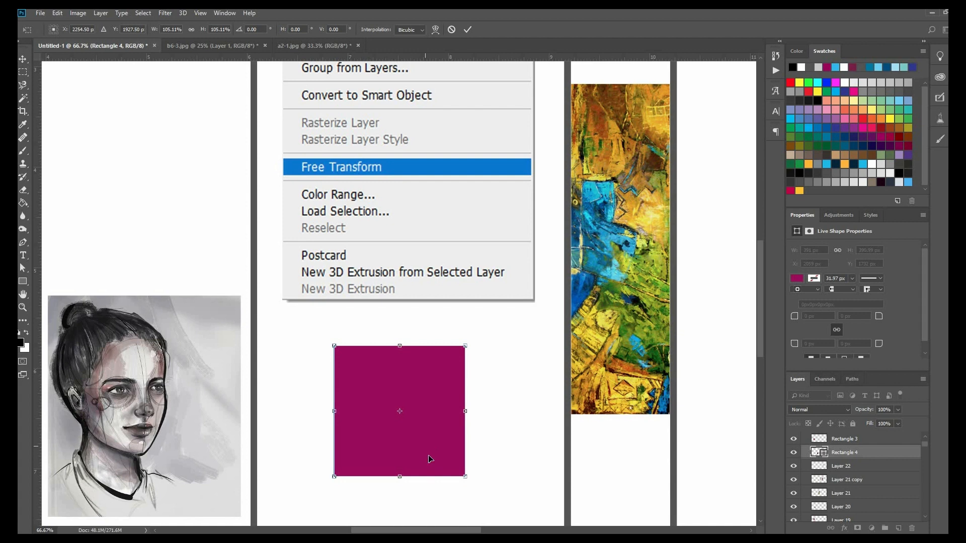
- Skew the square's upper-right and lower-left corners outward into a slanted parallelogram, and narrow its top edge with Perspective
right_click(419, 432)
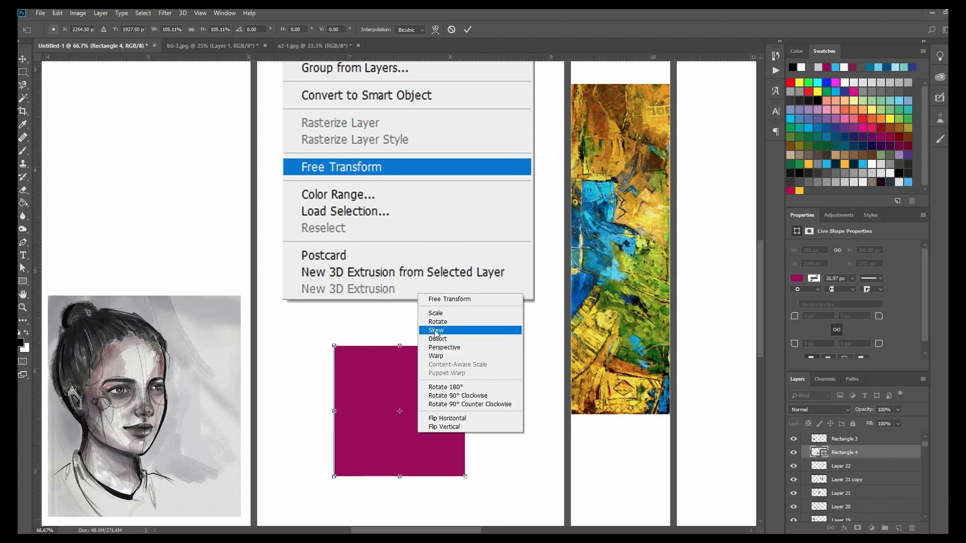
click(456, 331)
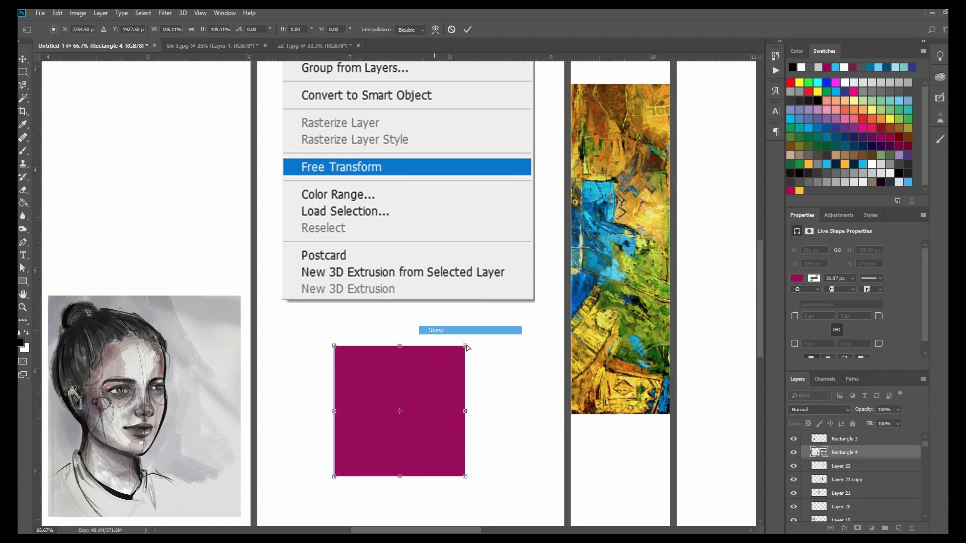
drag(407, 320, 508, 368)
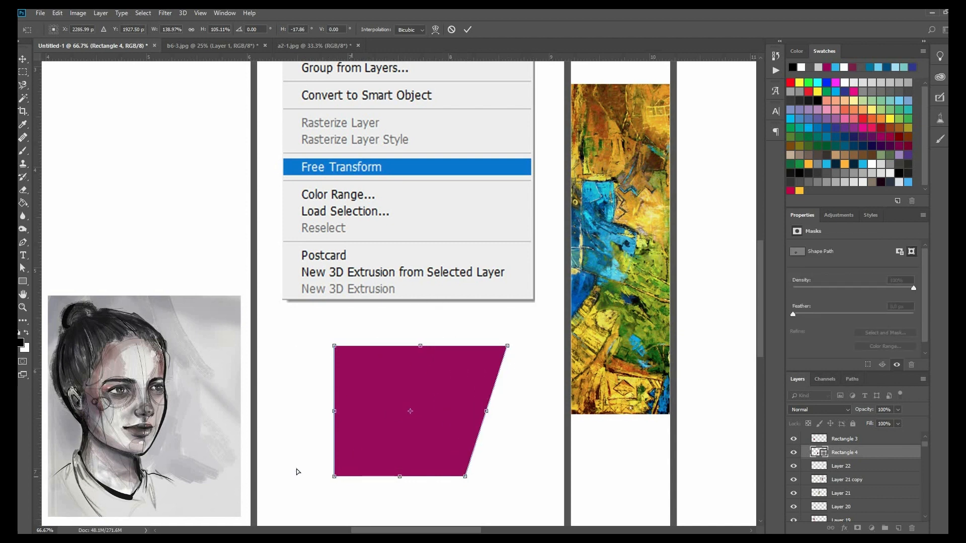
drag(299, 471, 251, 470)
right_click(351, 301)
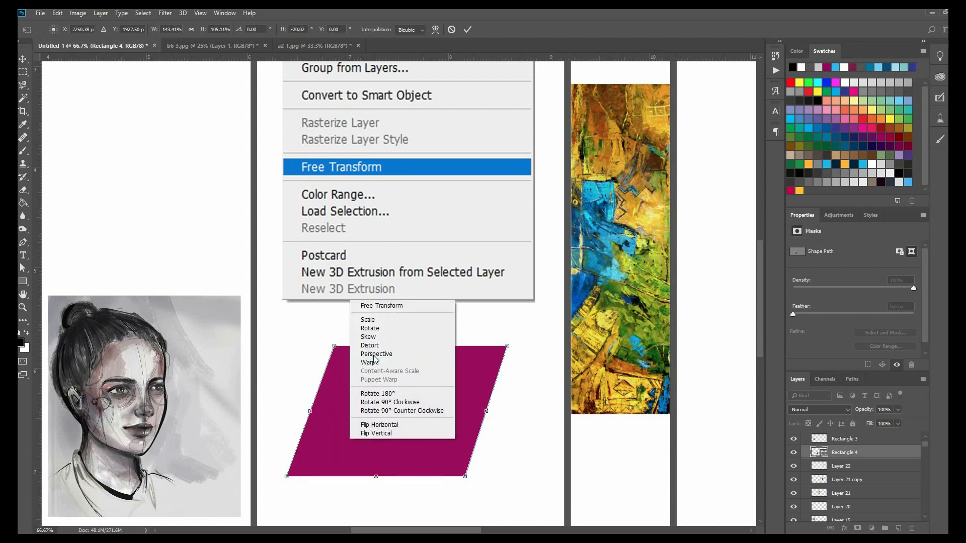
click(377, 354)
drag(512, 346, 461, 346)
- Warp the shape's left and right sides into curves, apply the transform, and move the shape slightly up and to the left
right_click(456, 334)
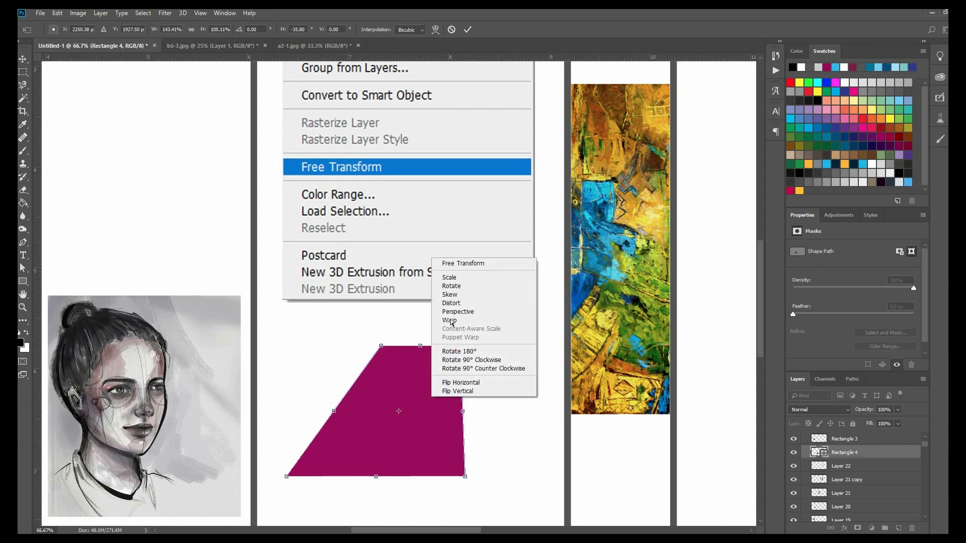
key(Return)
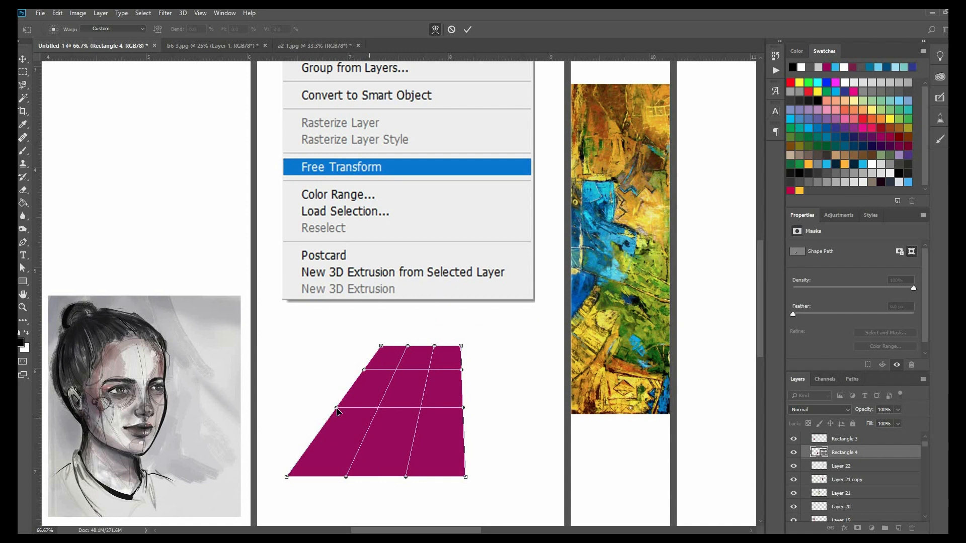
drag(351, 418, 410, 456)
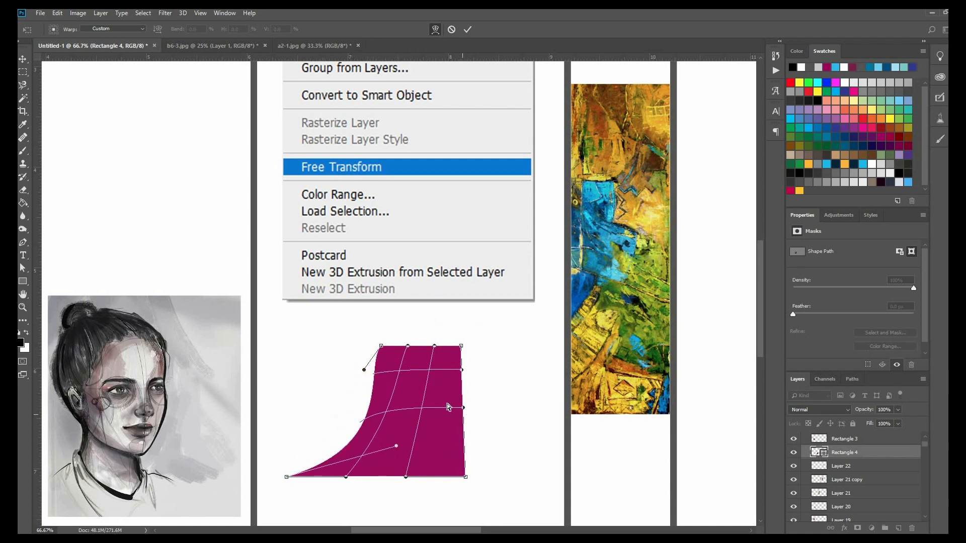
drag(448, 406, 412, 396)
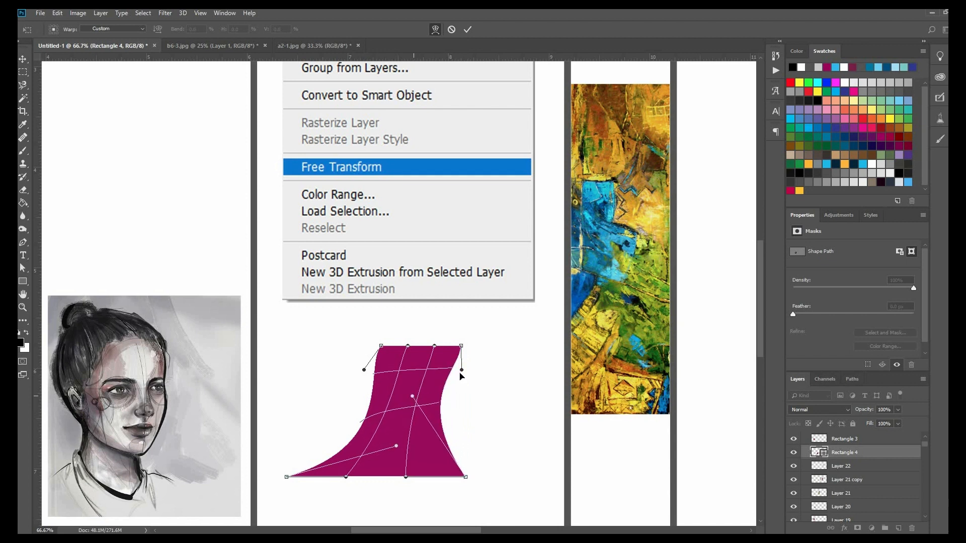
drag(461, 370, 412, 364)
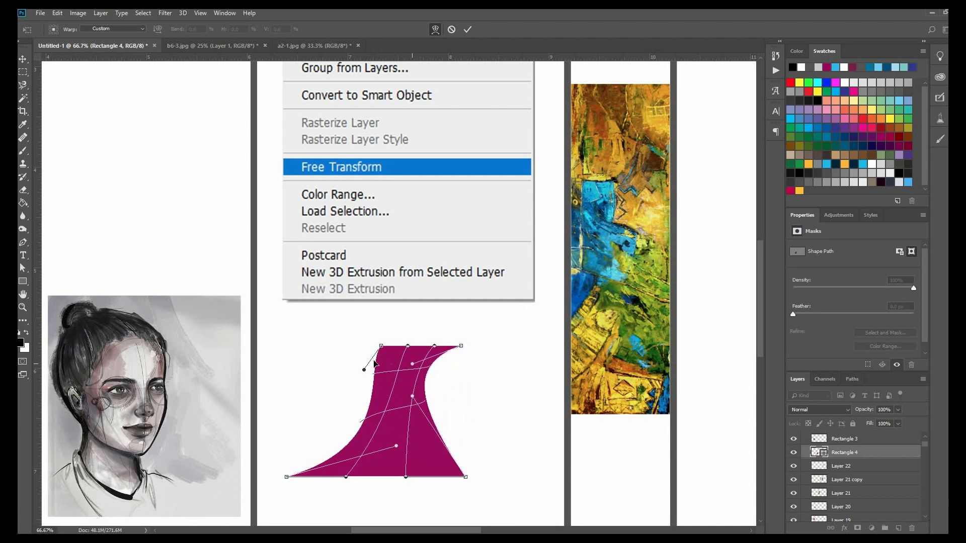
drag(343, 358, 303, 333)
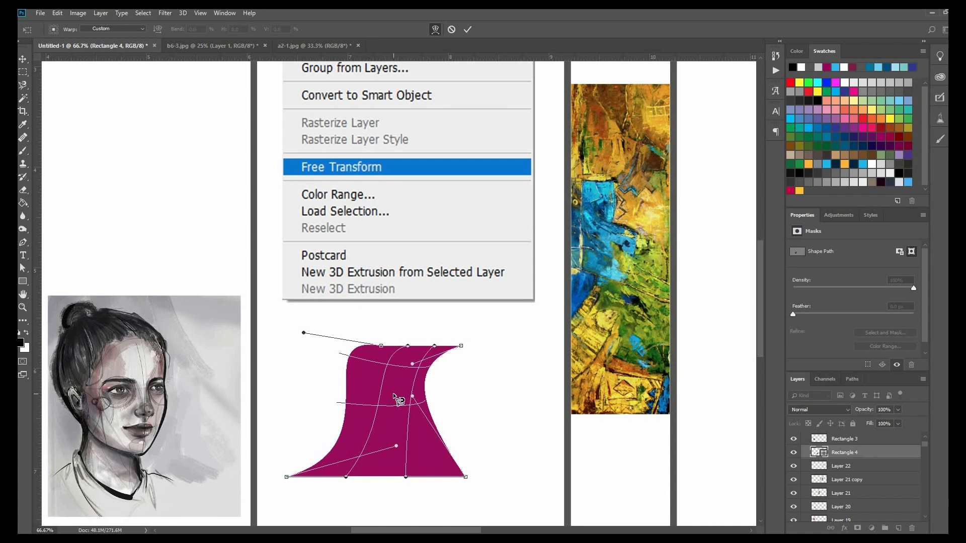
key(Return)
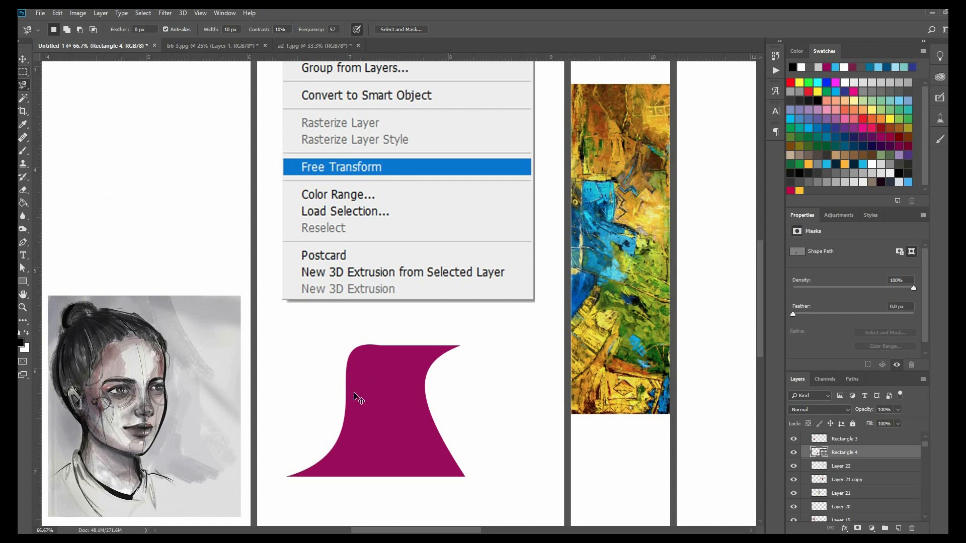
key(v)
drag(347, 385, 328, 360)
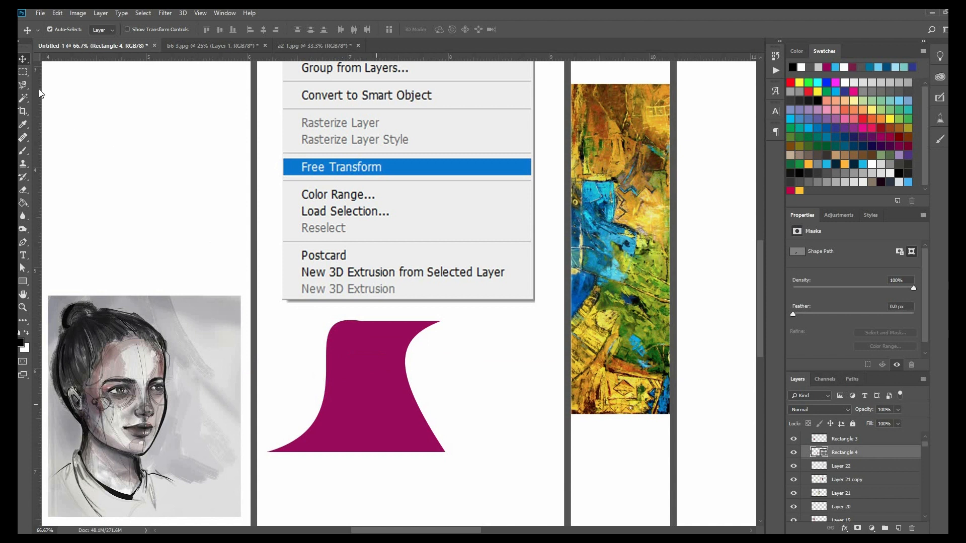
- Flip the warped magenta shape horizontally and vertically with Free Transform
key(l)
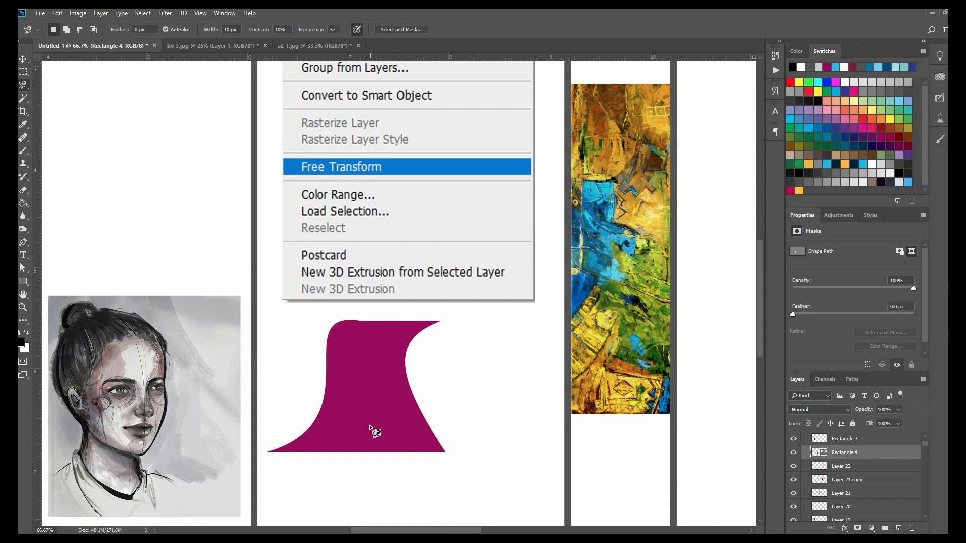
right_click(362, 385)
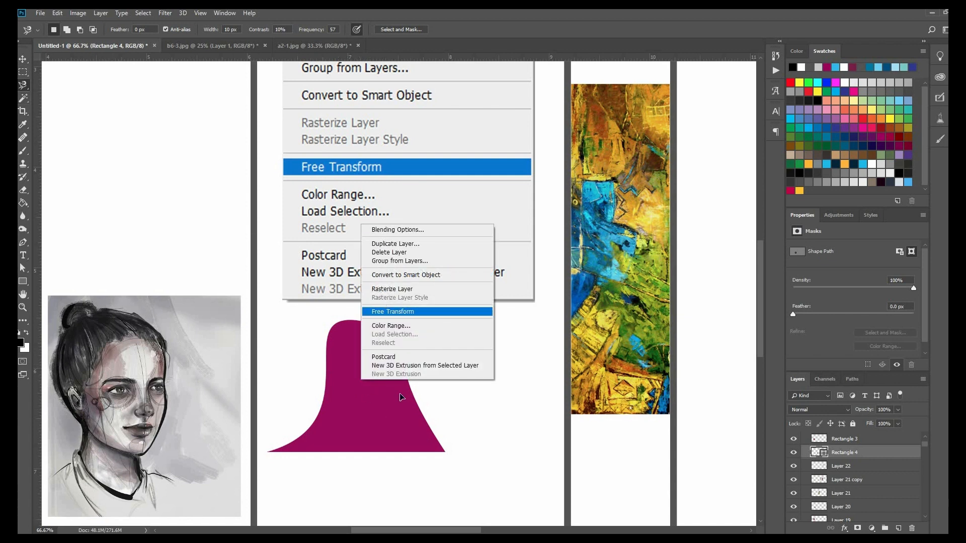
click(388, 311)
right_click(400, 393)
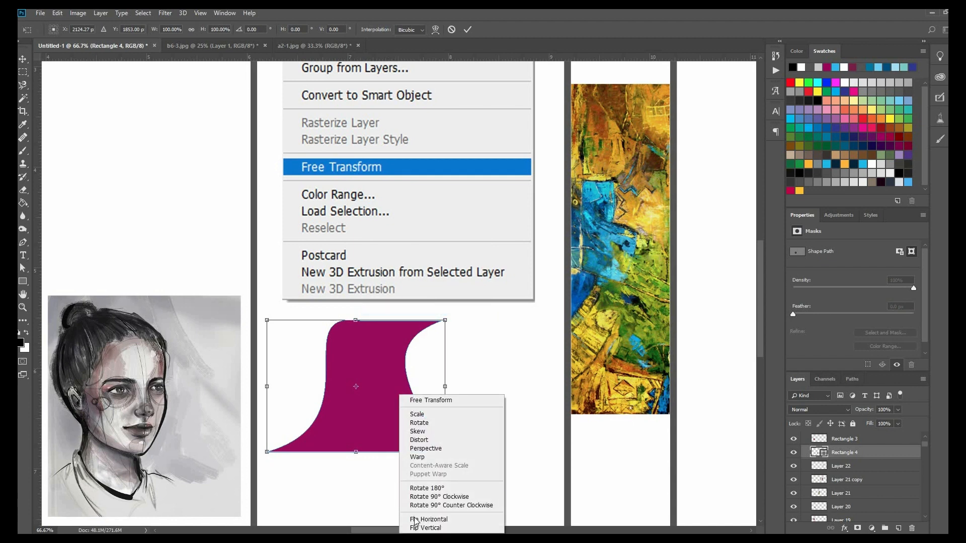
click(414, 519)
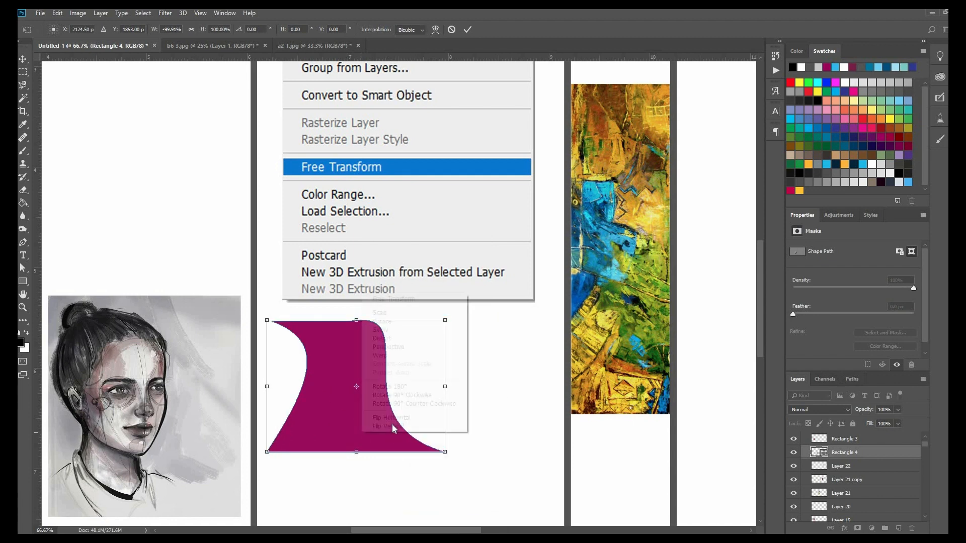
right_click(392, 425)
click(374, 426)
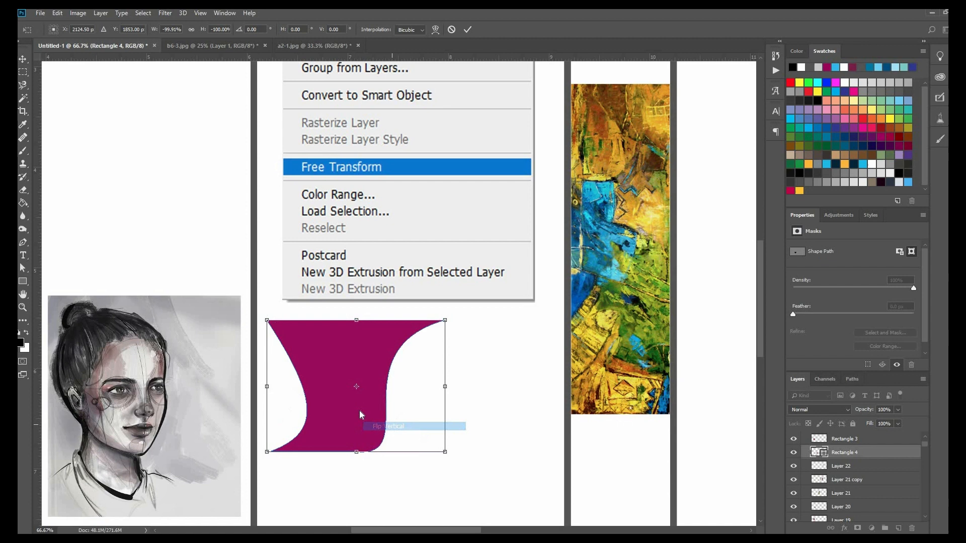
- Rotate the shape 90° clockwise, turn it further freehand until its wide edge slopes along the bottom, and apply the transform
right_click(376, 367)
click(379, 370)
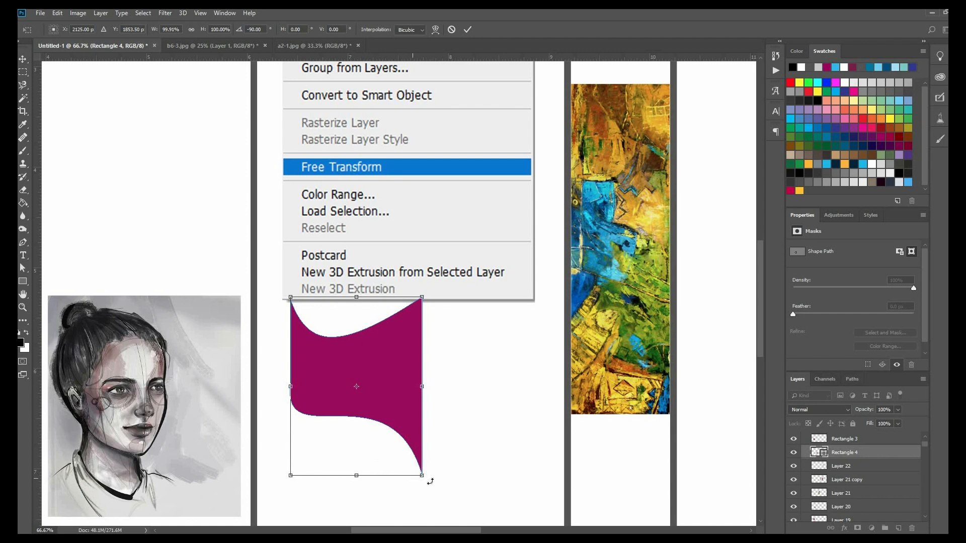
drag(285, 487, 342, 422)
key(Return)
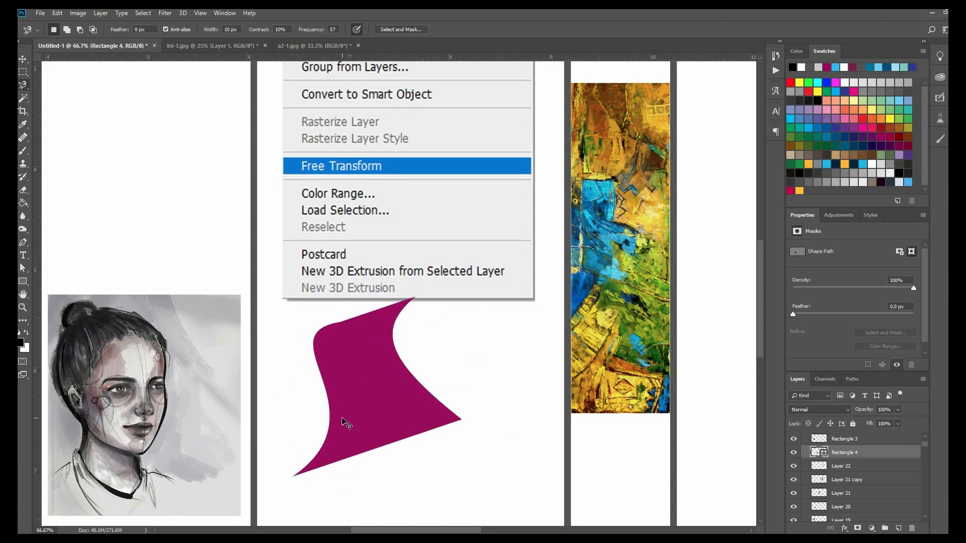
- Show the Magic Wand Tool in its tool group and make the painting under the W heading (Layer 21) the active layer
key(ctrl+minus)
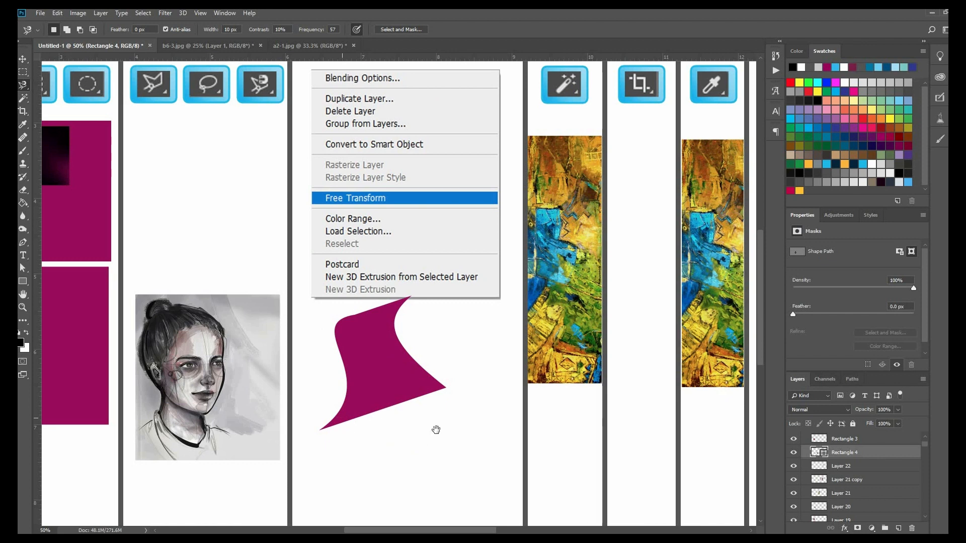
drag(397, 341, 168, 397)
drag(384, 365, 420, 431)
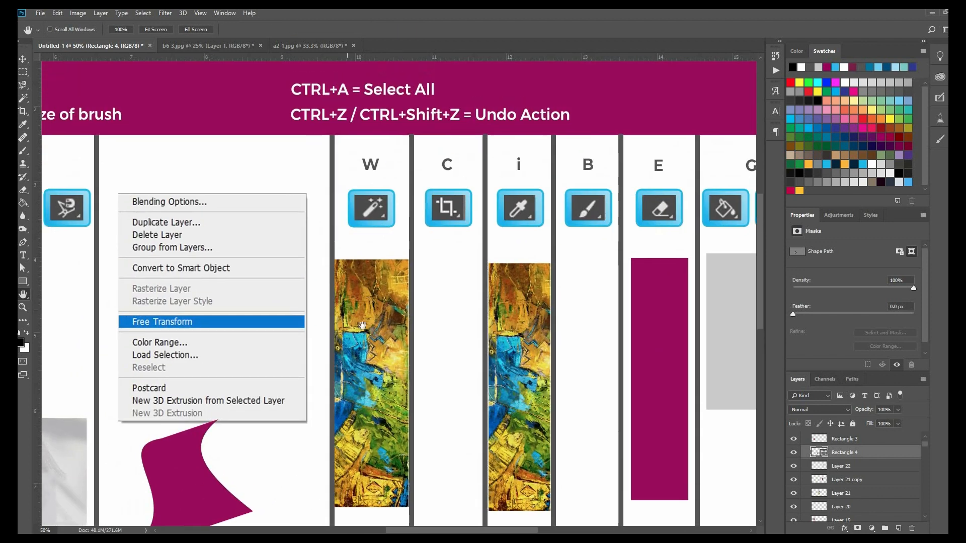
drag(356, 287, 349, 254)
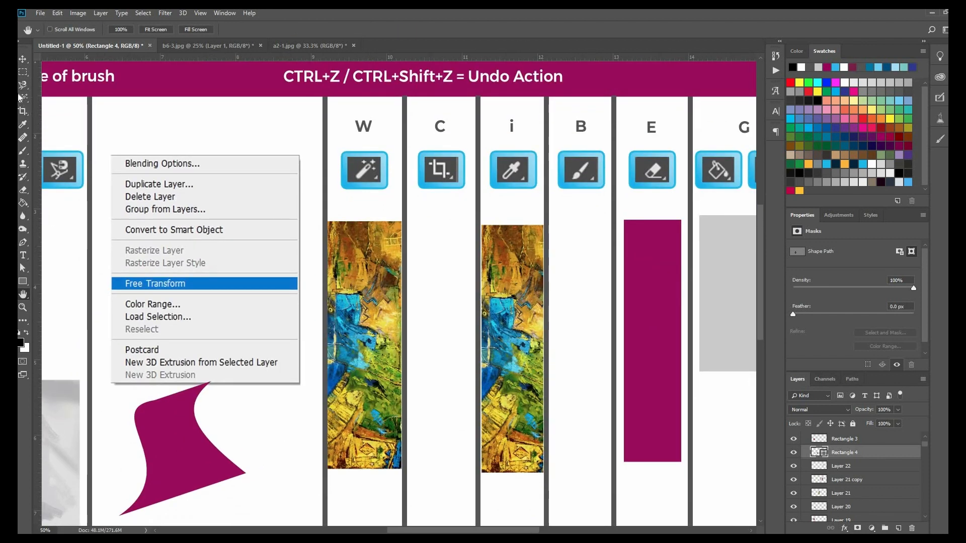
click(23, 98)
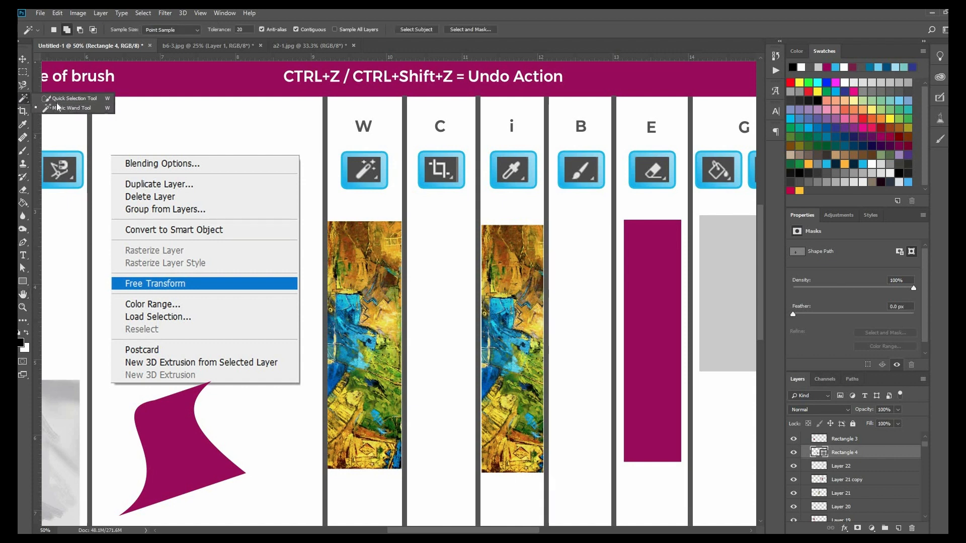
click(25, 101)
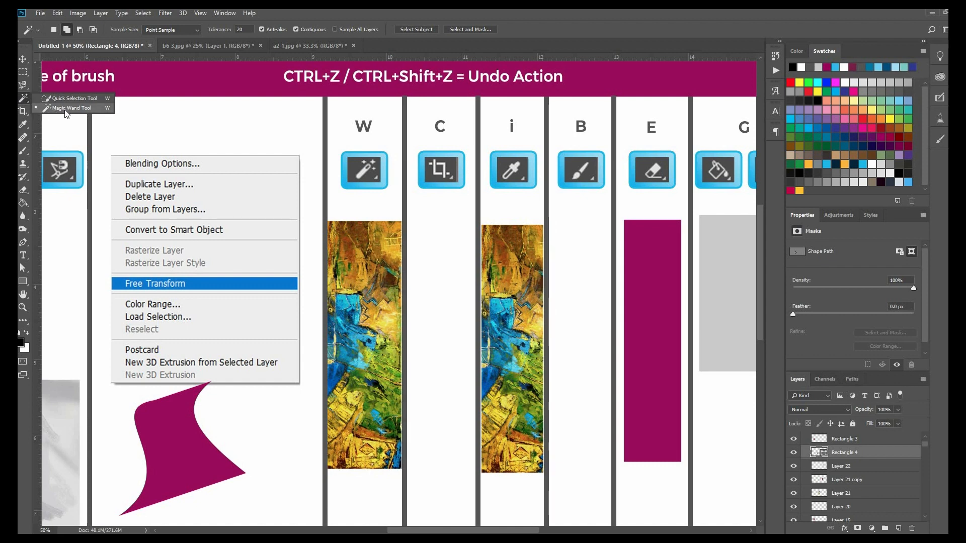
click(411, 303)
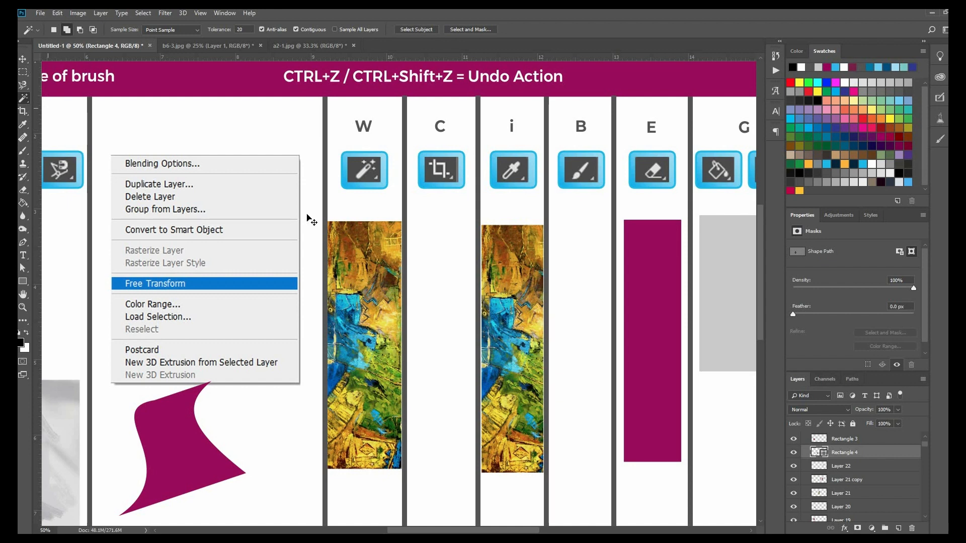
key(v)
click(361, 222)
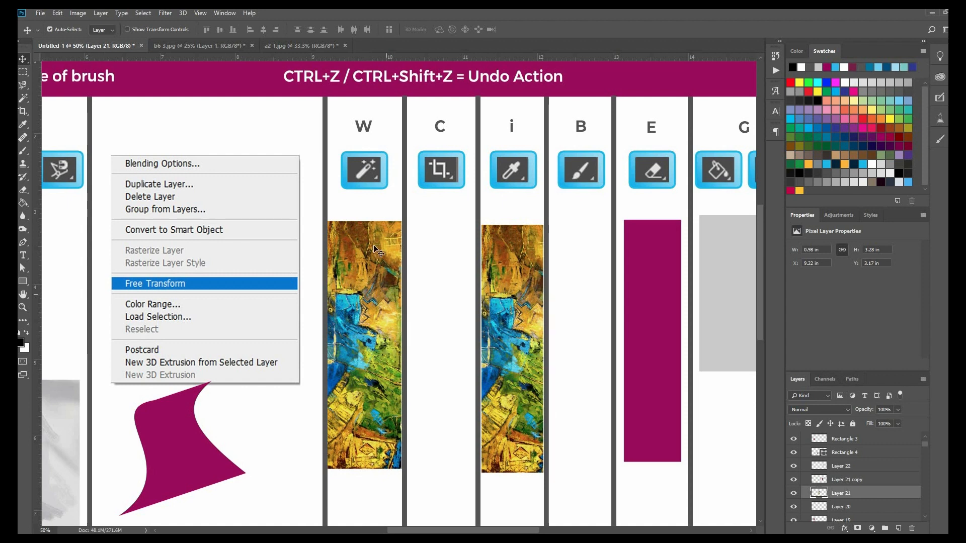
- Select a small ochre patch beside the blue area of the painting with the Magic Wand at tolerance 20
click(26, 98)
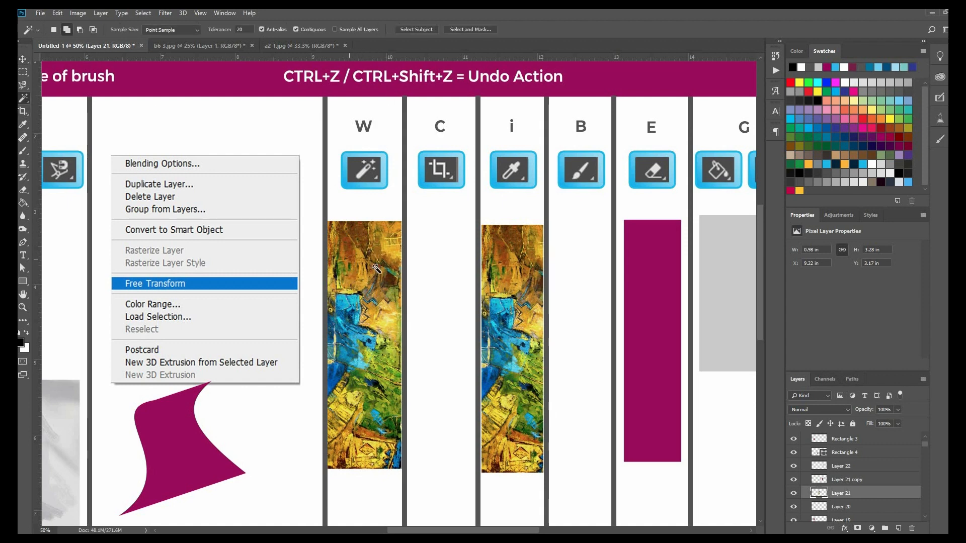
key(ctrl+plus)
key(ctrl+plus)
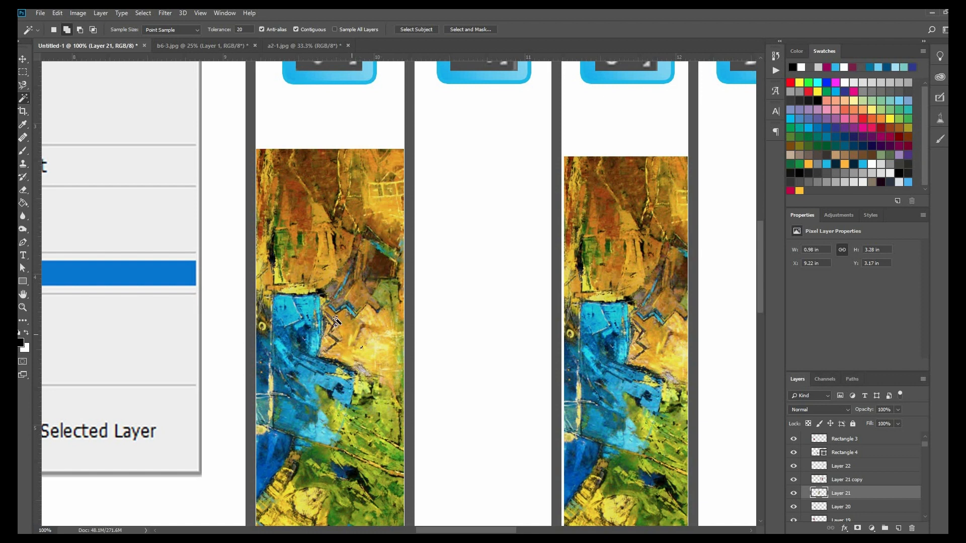
click(346, 332)
- With tolerance 94, add the painting's yellow-orange area to the selection and undo a further addition in the upper brown area
drag(225, 31, 276, 41)
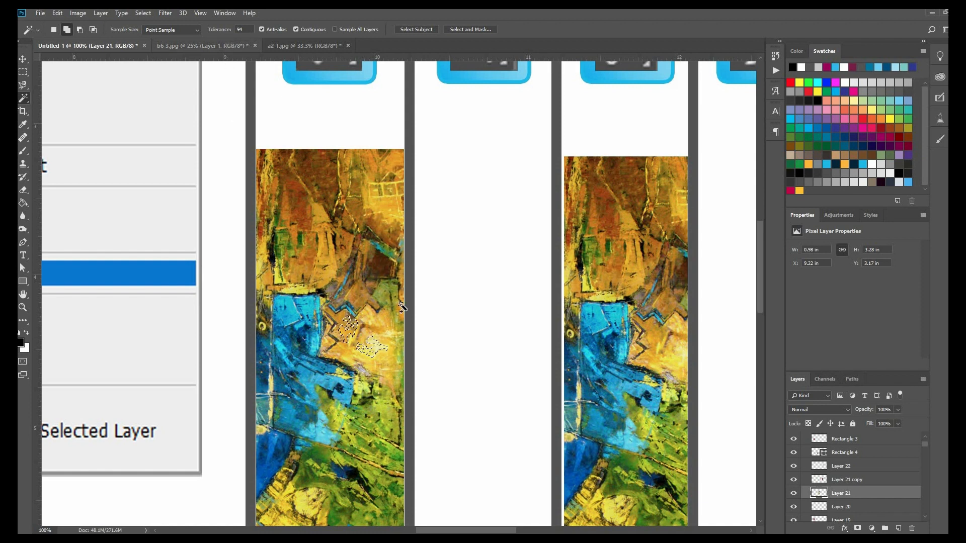
click(367, 335)
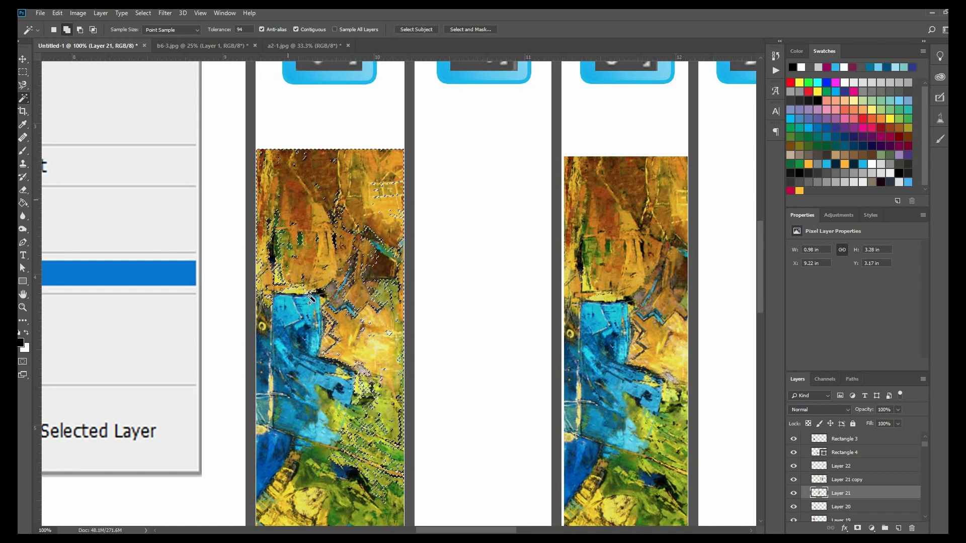
shift+click(287, 202)
key(ctrl+z)
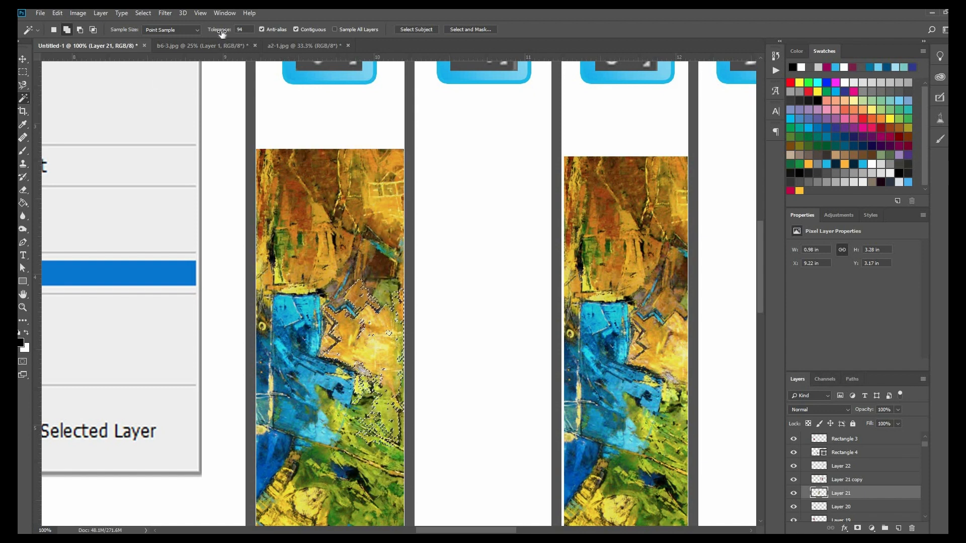
- Add more patches in the painting's upper and green areas to the selection with Magic Wand tolerances of 22, 2 and 54
mouse_move(194, 29)
mouse_down()
mouse_move(172, 23)
mouse_move(184, 25)
mouse_up()
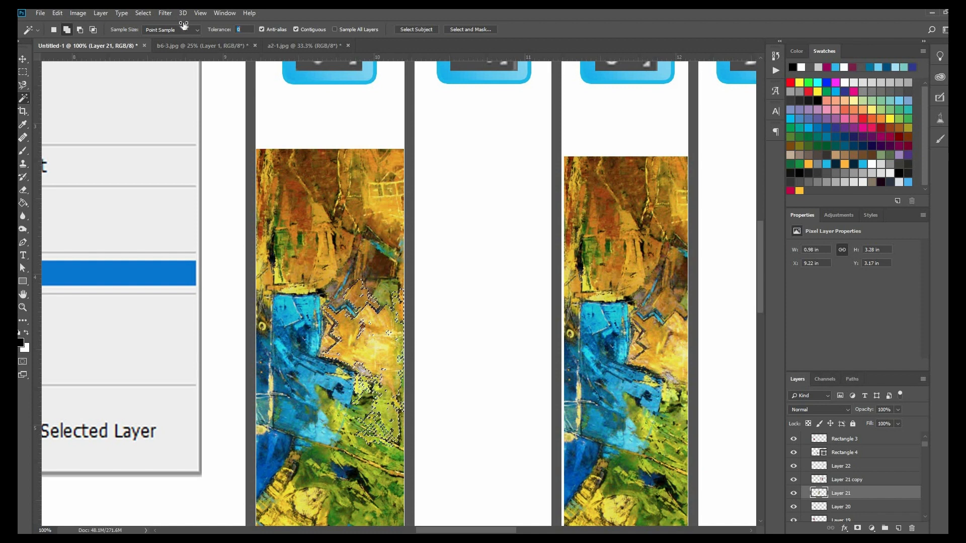
click(379, 216)
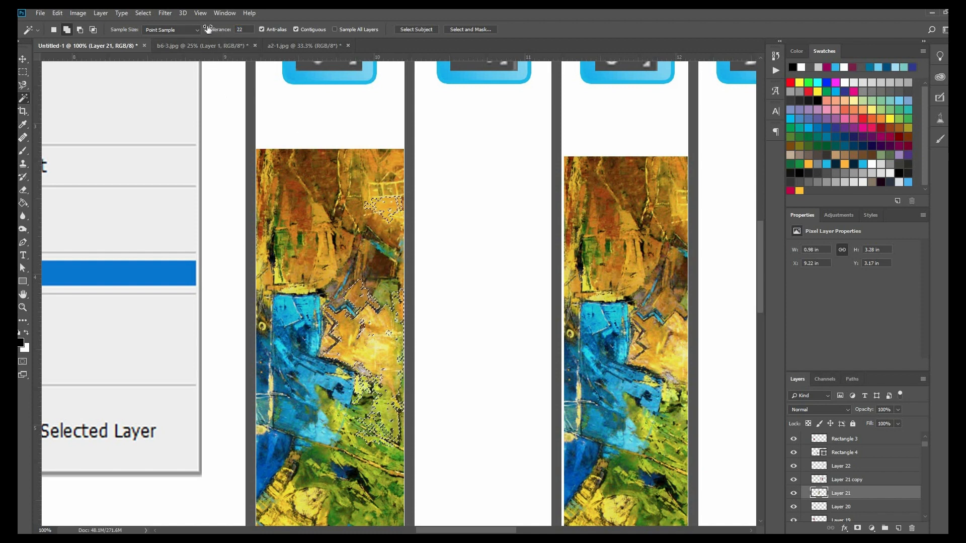
drag(208, 29, 203, 29)
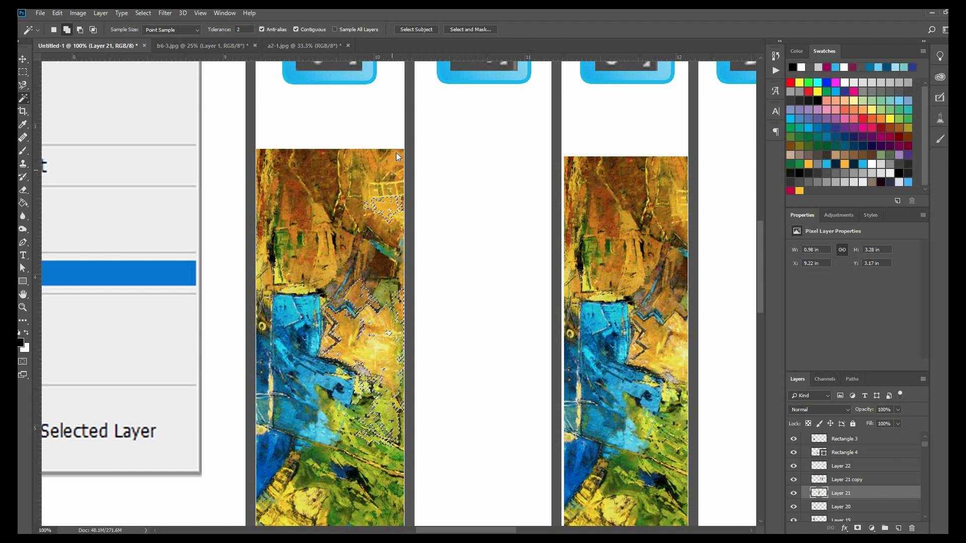
drag(217, 28, 236, 29)
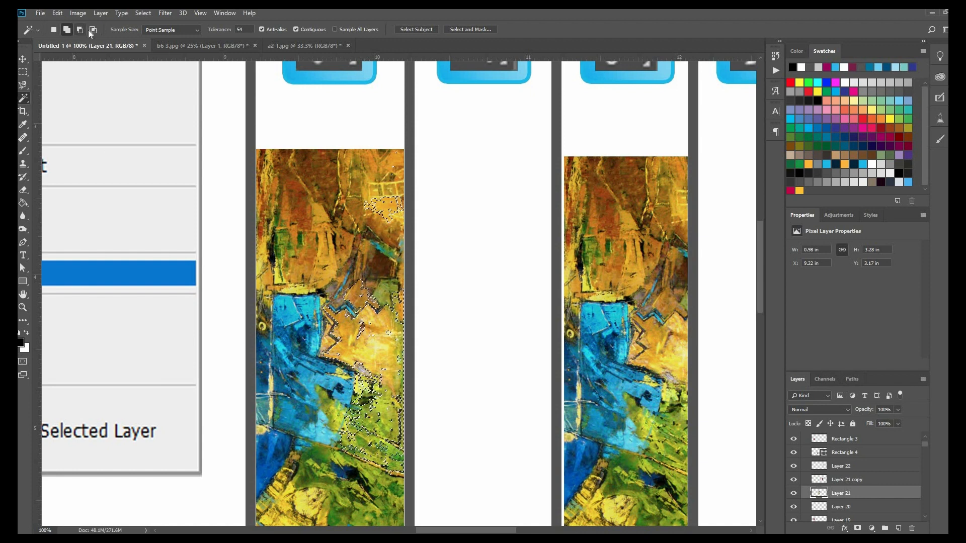
- Try the Magic Wand's new, subtract and intersect selection modes on the painting's dark and green areas at tolerance 54
click(53, 29)
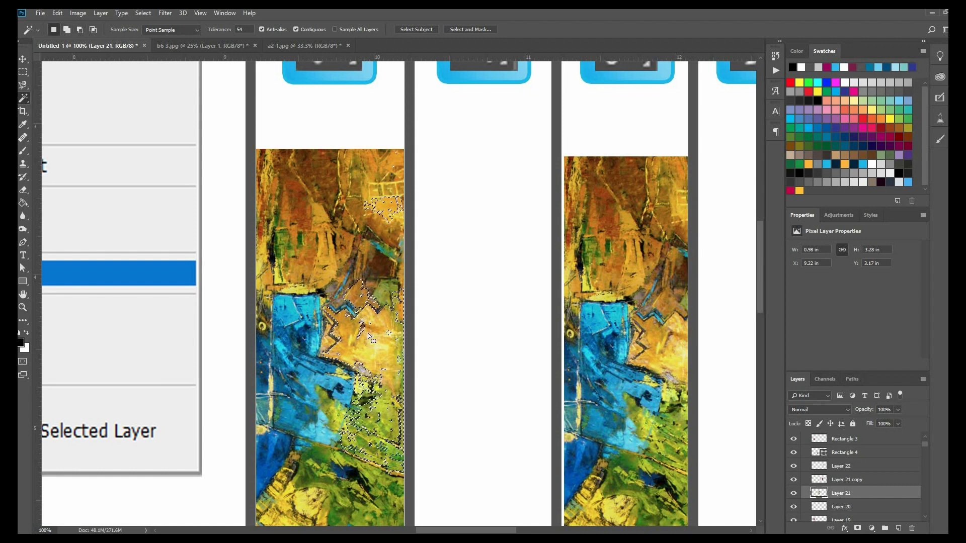
click(291, 238)
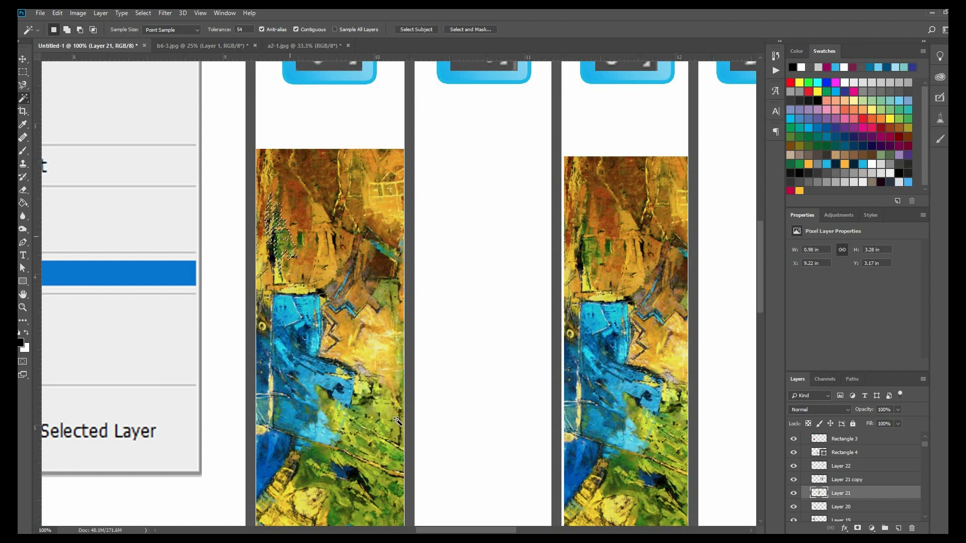
click(337, 390)
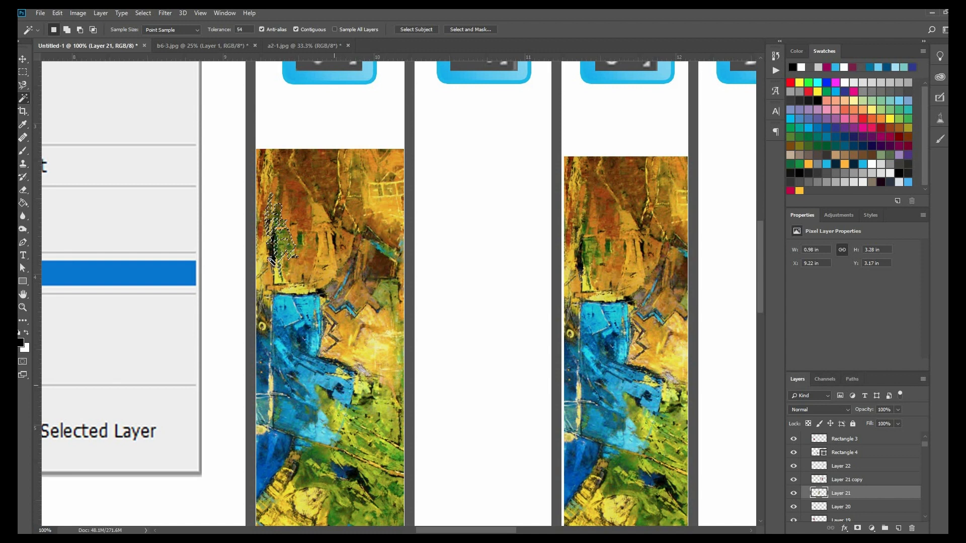
click(79, 29)
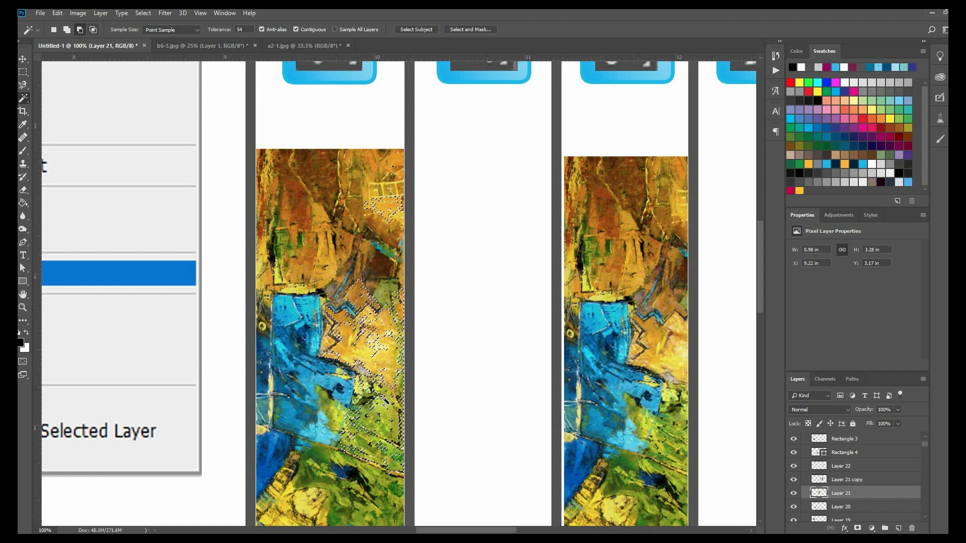
click(93, 30)
click(384, 400)
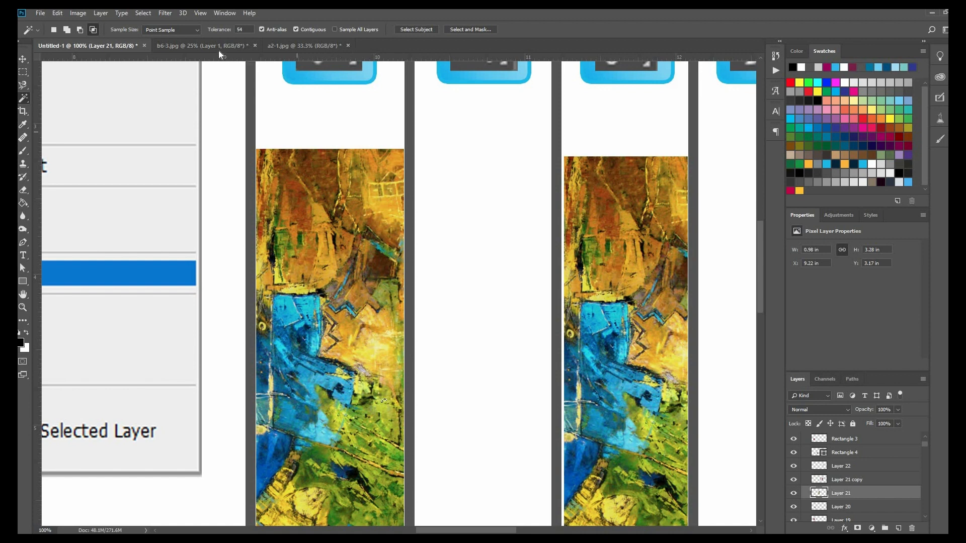
- Switch to b6-3.jpg and build a Magic Wand selection of the portrait's light cheek, extending it in add-to-selection mode
key(ctrl+Tab)
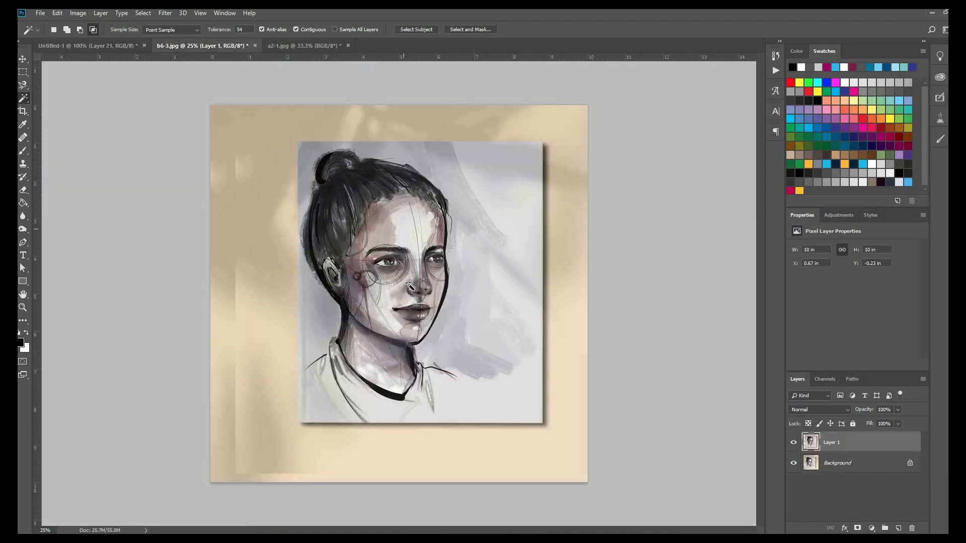
click(358, 273)
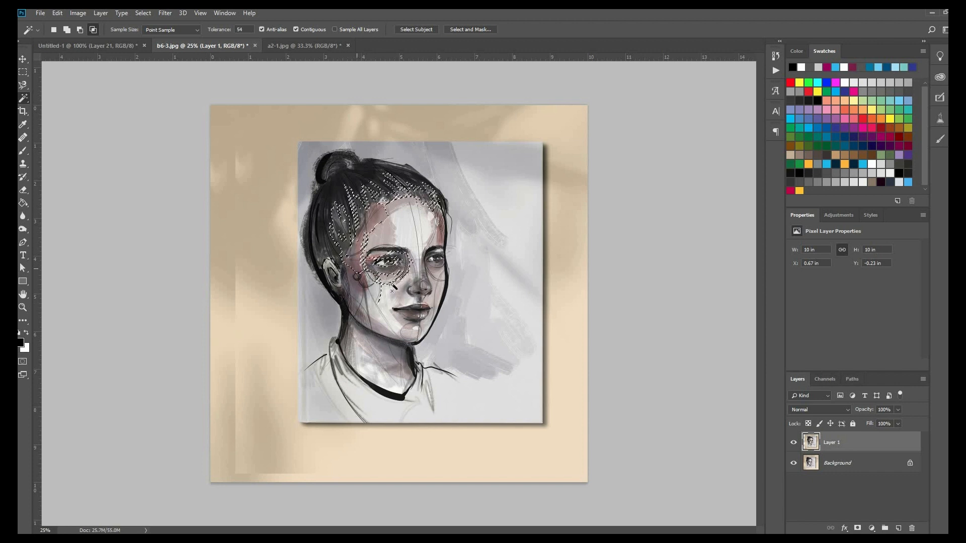
key(ctrl+d)
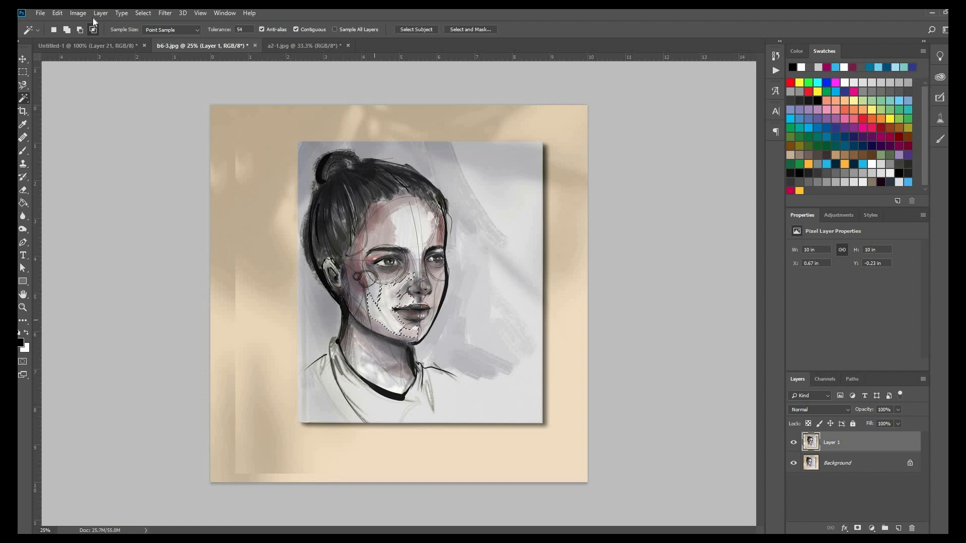
click(67, 30)
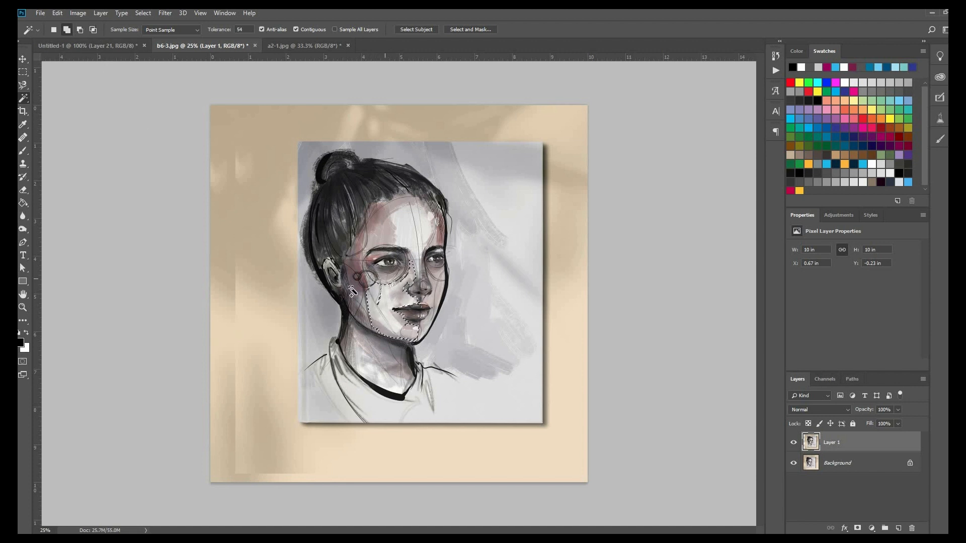
click(366, 308)
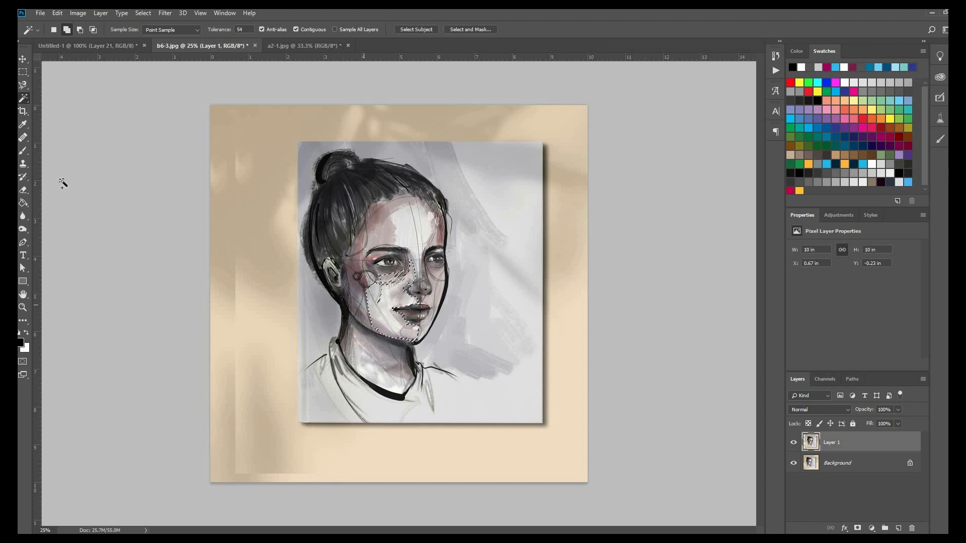
- Try brushing black over the portrait's selected cheek, then undo the painting
click(23, 150)
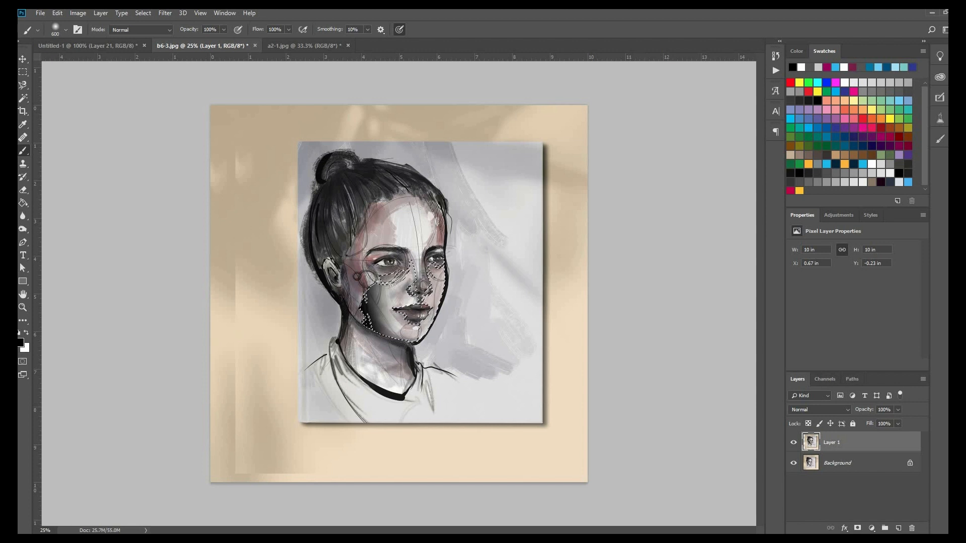
key(l)
key(Escape)
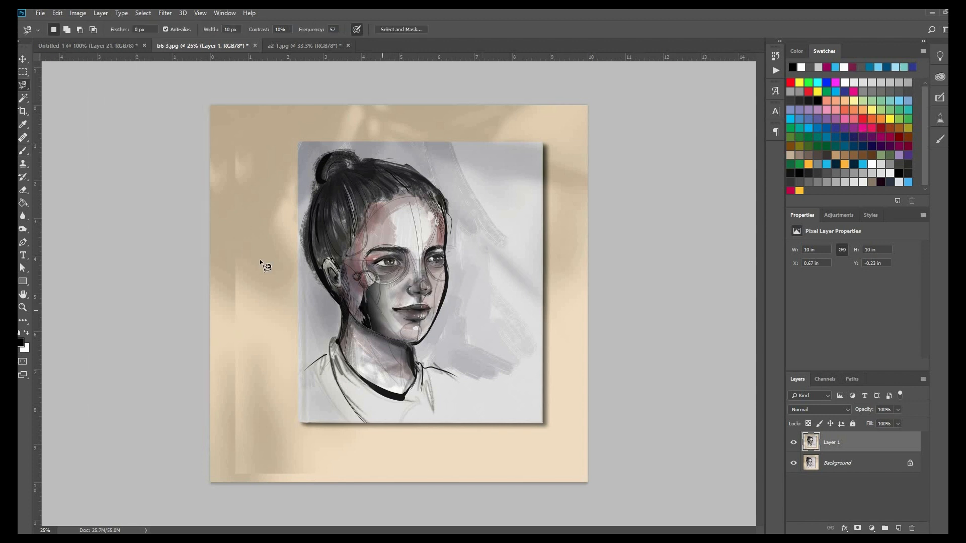
key(ctrl+d)
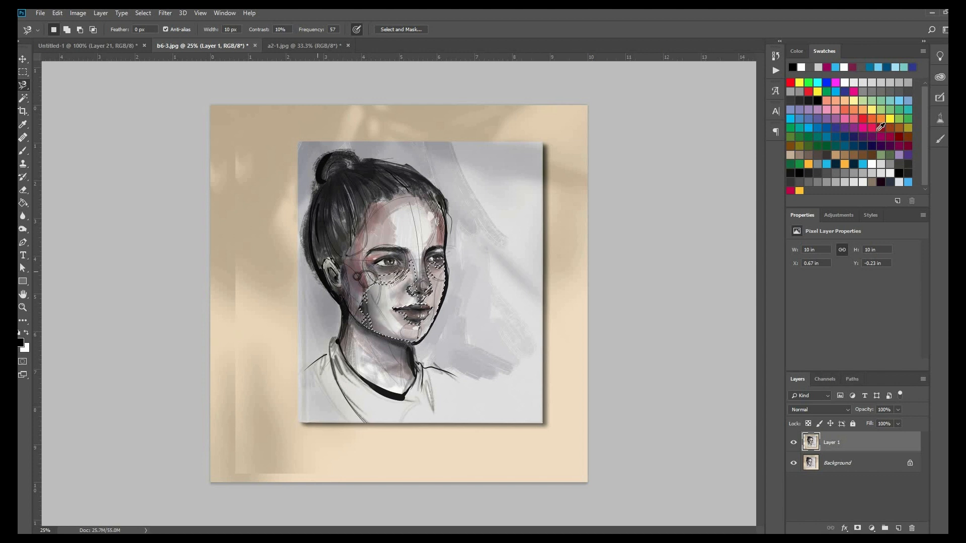
- Paint the portrait's selected cheek red with the Brush and clear the selection with the Magic Wand in new-selection mode
click(862, 119)
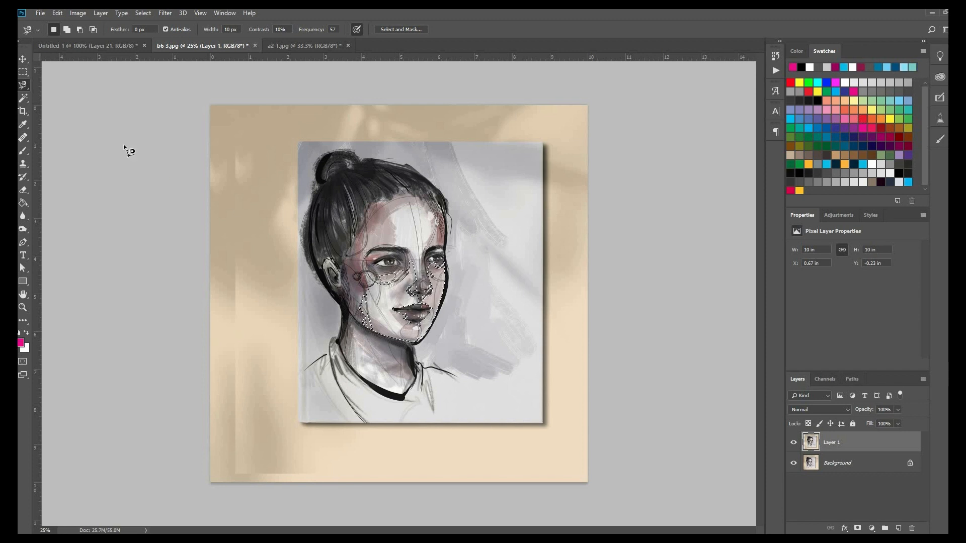
click(23, 150)
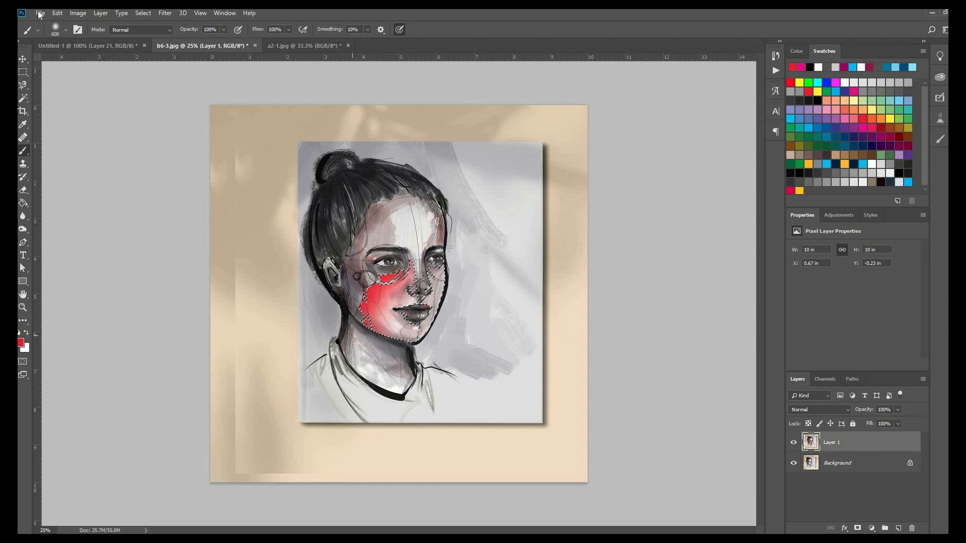
click(23, 86)
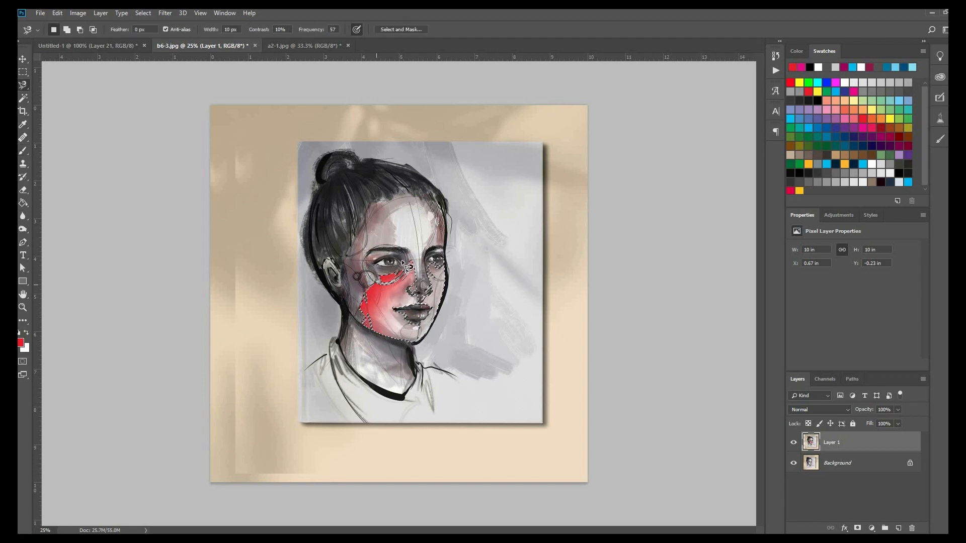
click(24, 98)
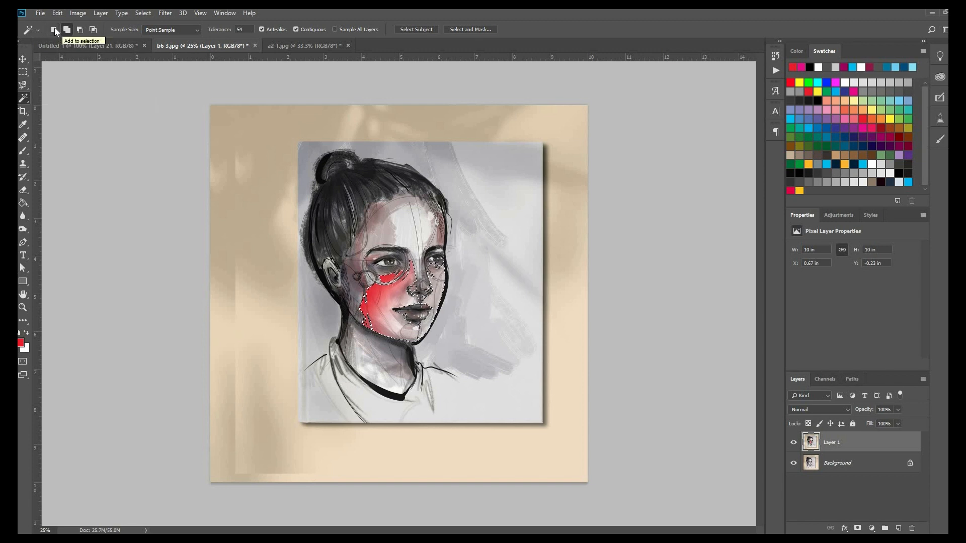
click(54, 30)
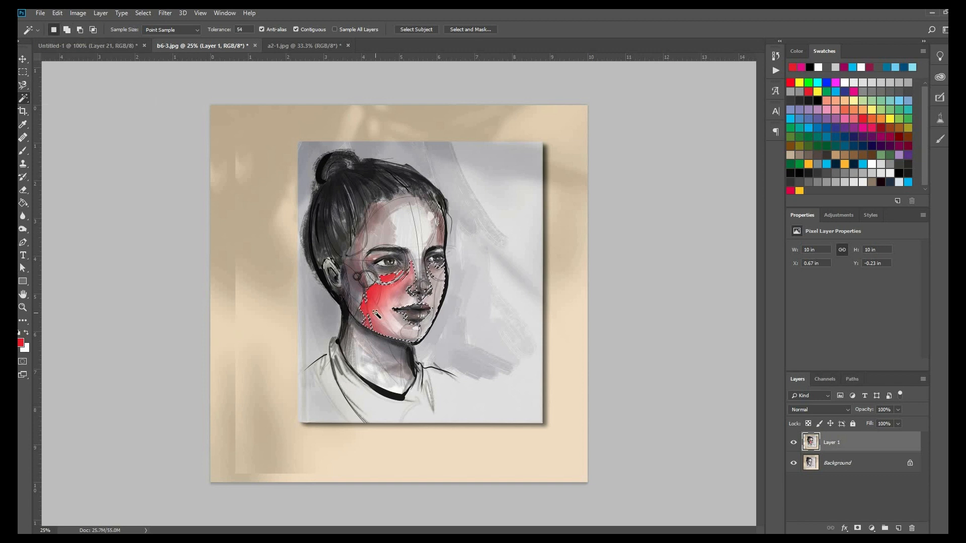
key(ctrl+d)
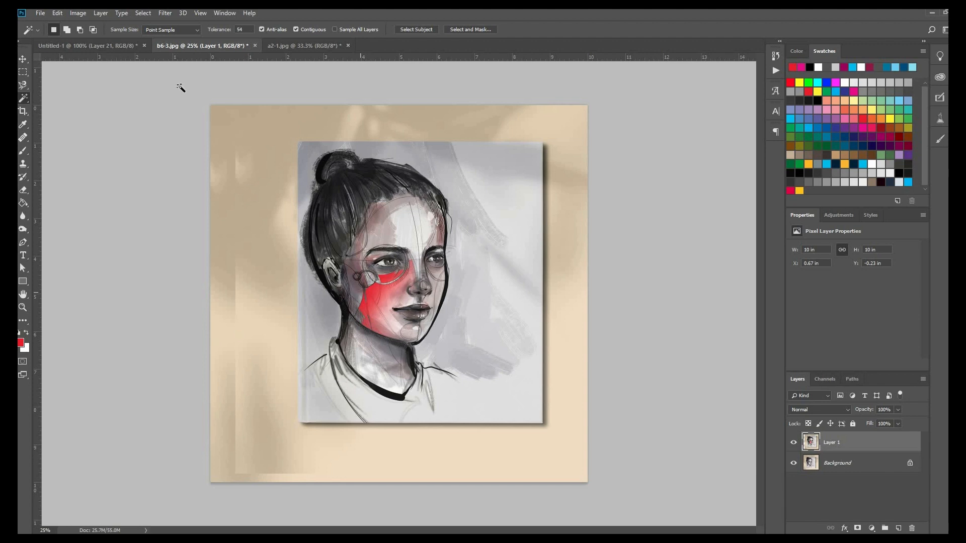
- Return to Untitled-1, show the Crop Tool on the whole practice document, and leave it for the Move Tool without cropping
click(126, 46)
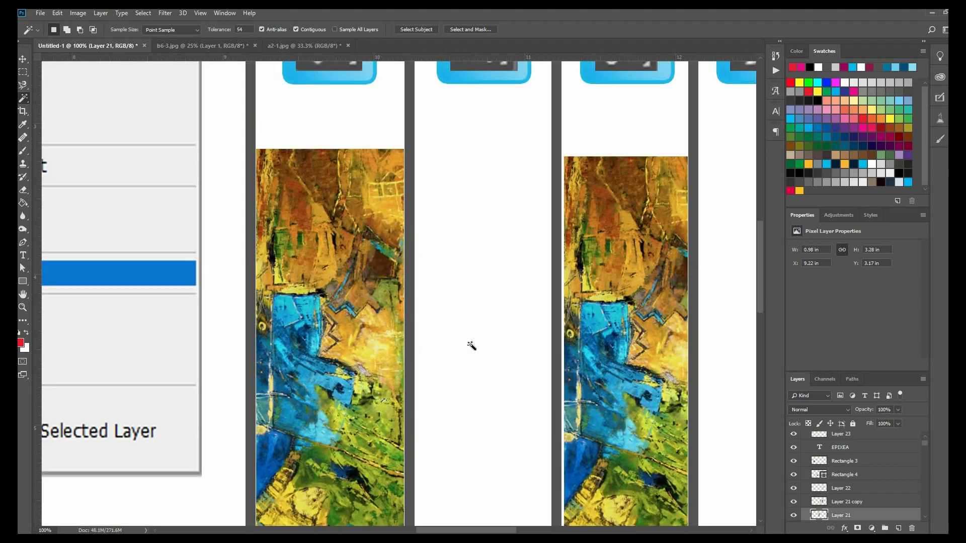
key(ctrl+minus)
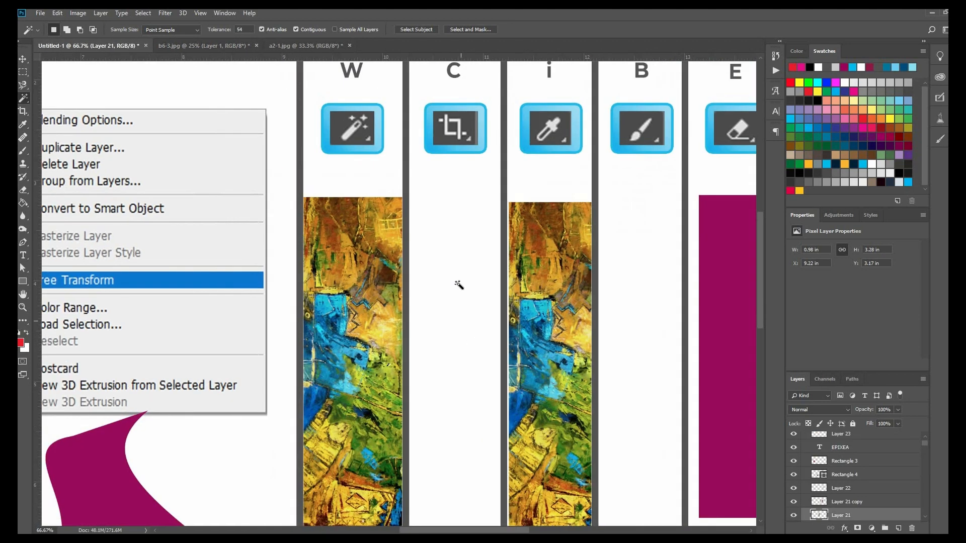
drag(466, 257, 390, 343)
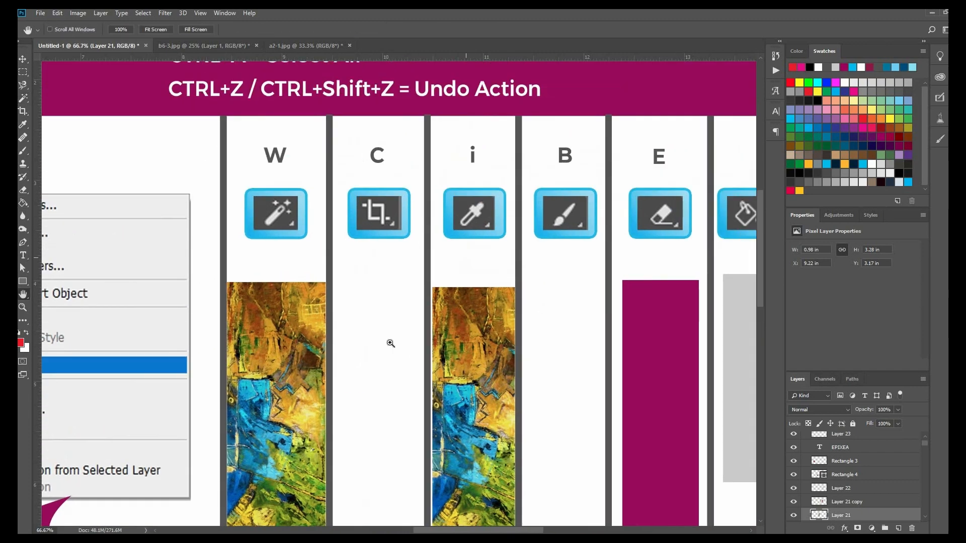
key(ctrl+minus)
key(ctrl+minus)
key(ctrl+minus)
key(ctrl+minus)
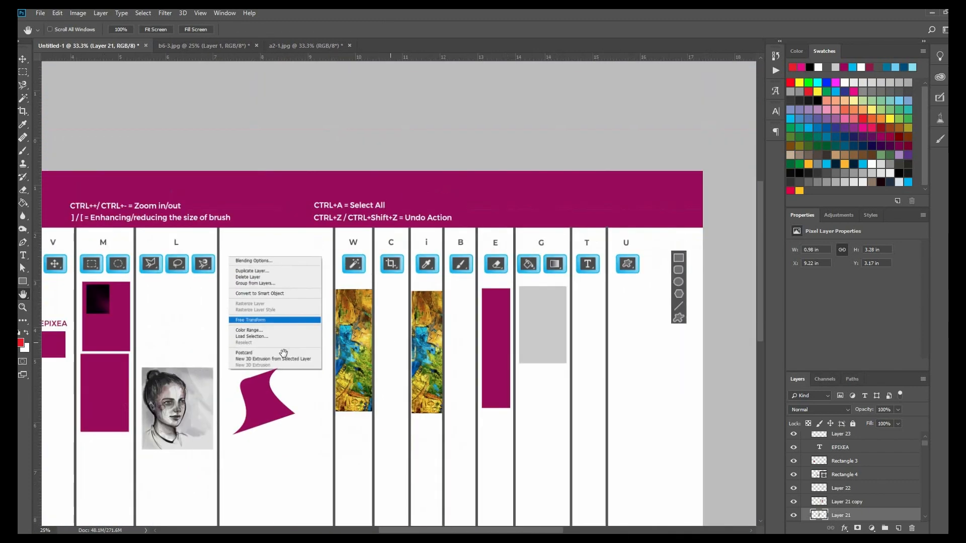
key(c)
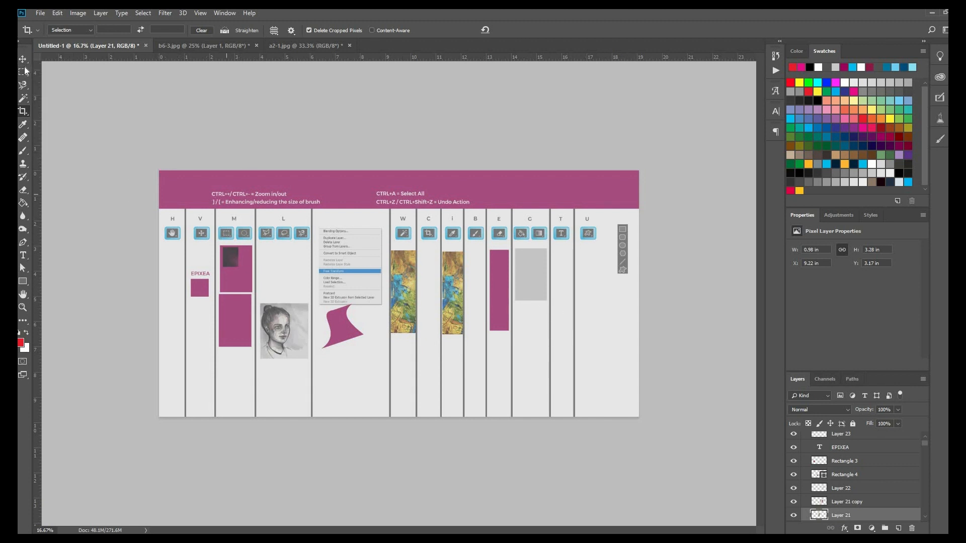
key(v)
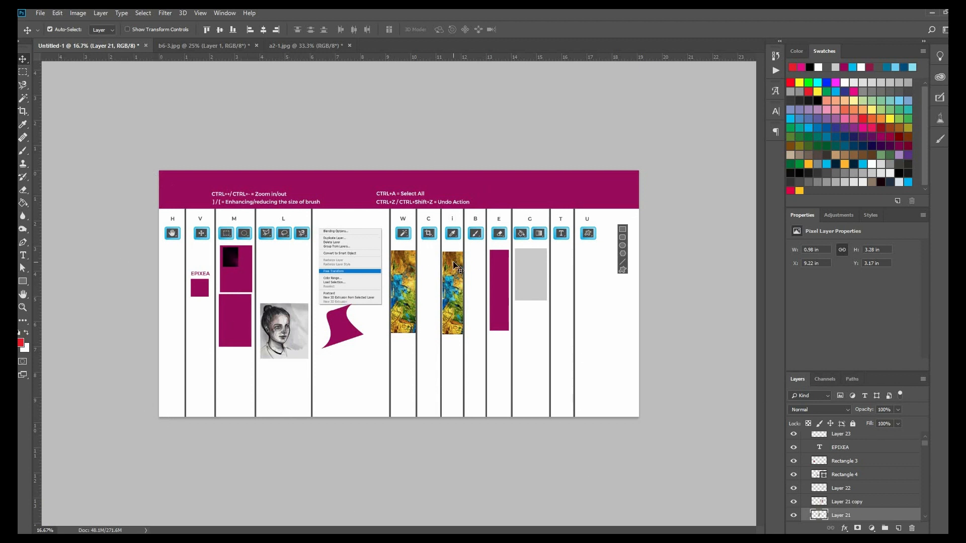
- Sample a blue-green foreground color with the Eyedropper from the blue area of the painting under the i heading
key(ctrl+plus)
key(ctrl+plus)
key(ctrl+plus)
key(h)
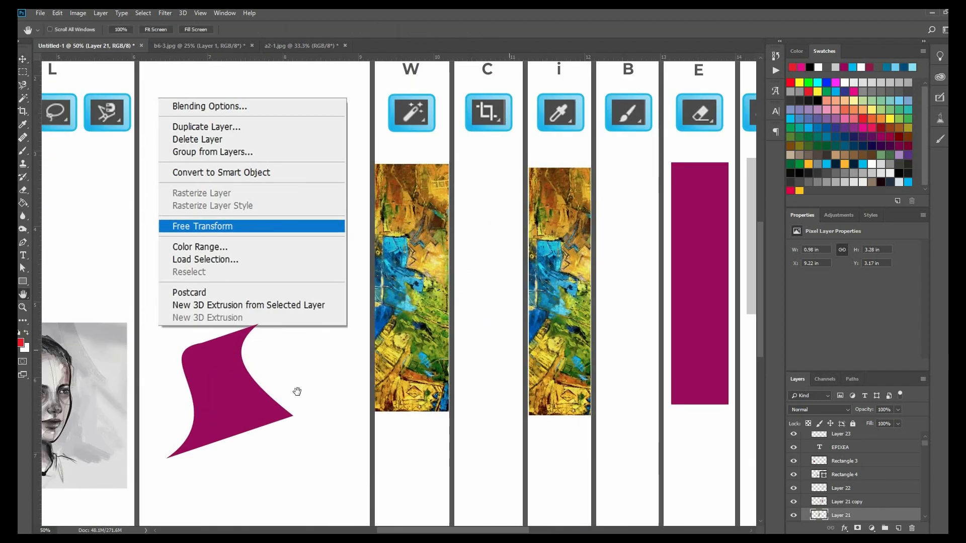
drag(297, 392, 117, 370)
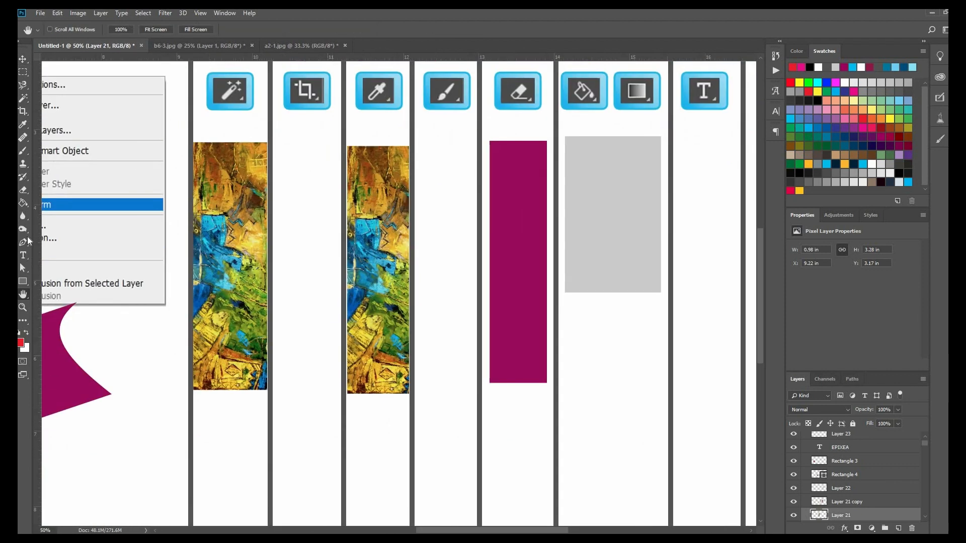
click(23, 126)
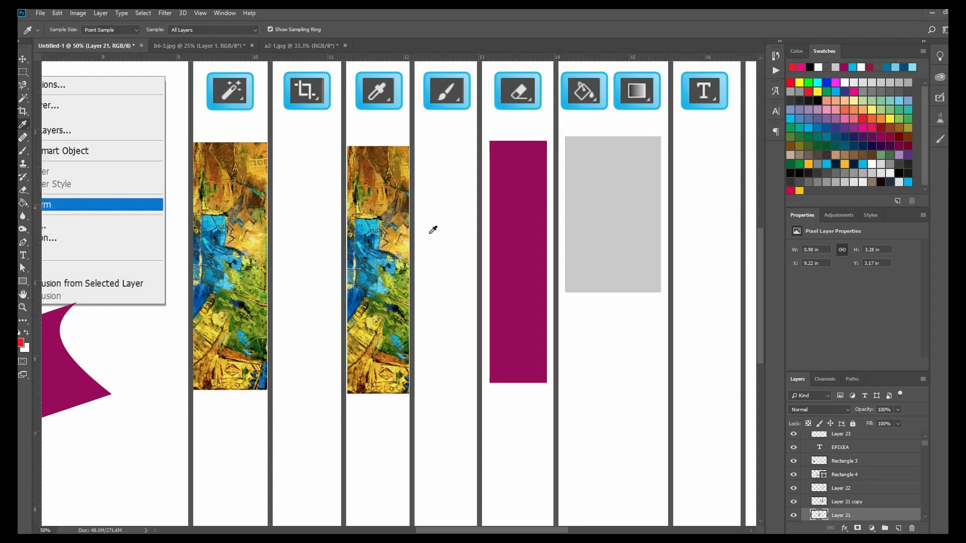
scroll(432, 230, up, 3)
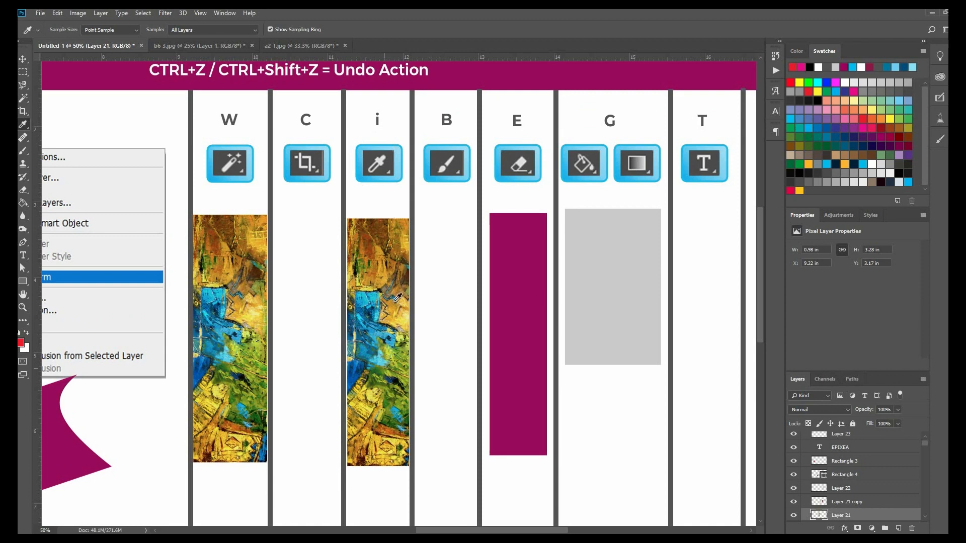
key(ctrl+plus)
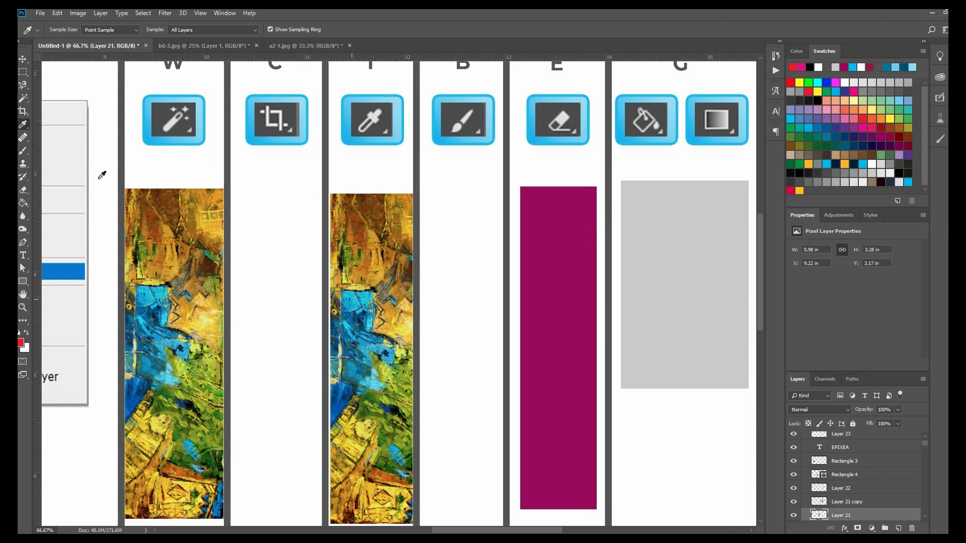
click(348, 296)
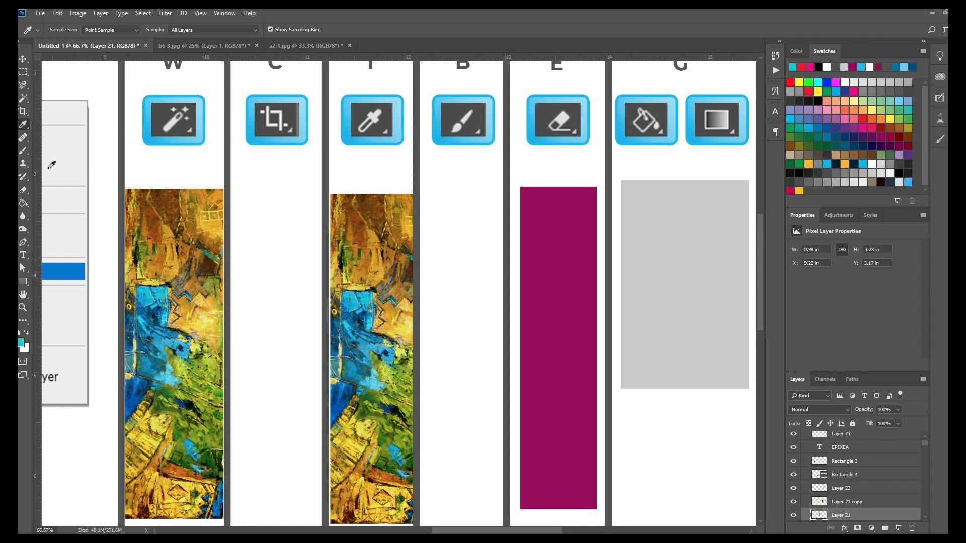
- Choose the Brush Tool, add a new layer and move it above Group 2 in the layer stack
click(23, 151)
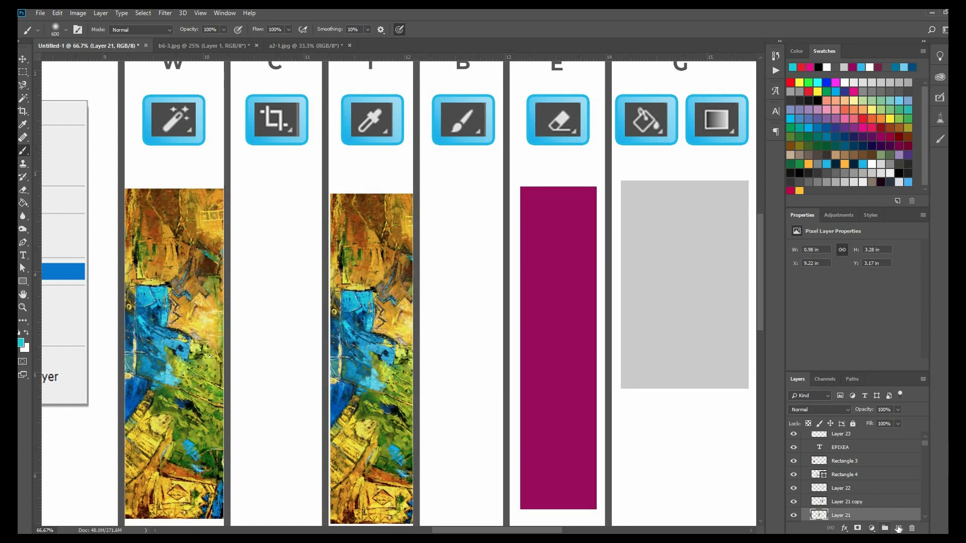
click(898, 527)
click(210, 356)
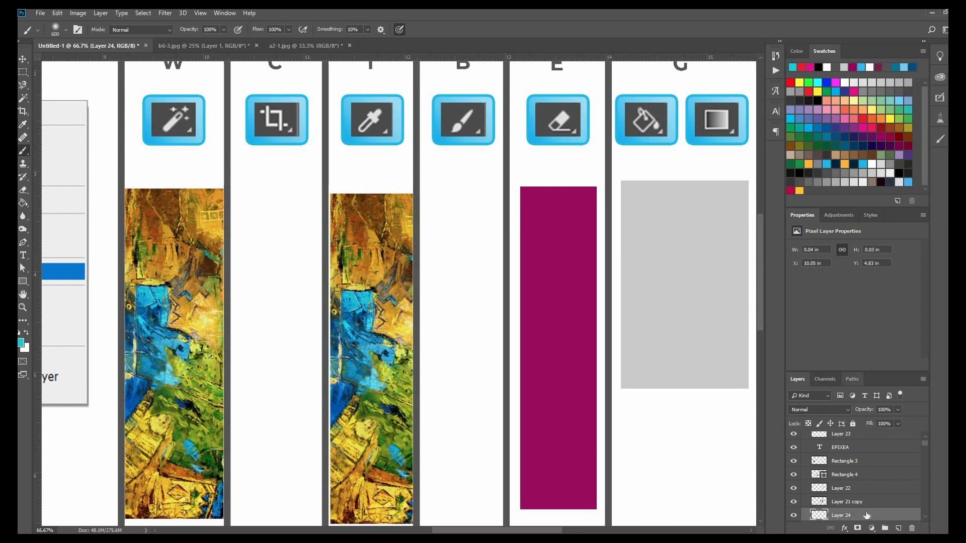
drag(868, 514, 851, 434)
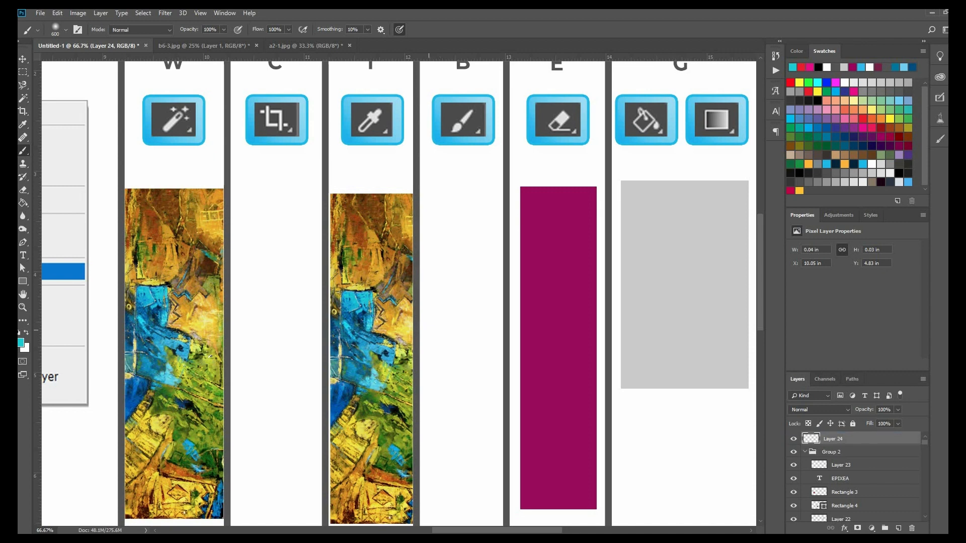
- Try a soft blue-green brush stroke across the C and i columns on the new layer, then undo it
click(23, 86)
click(343, 262)
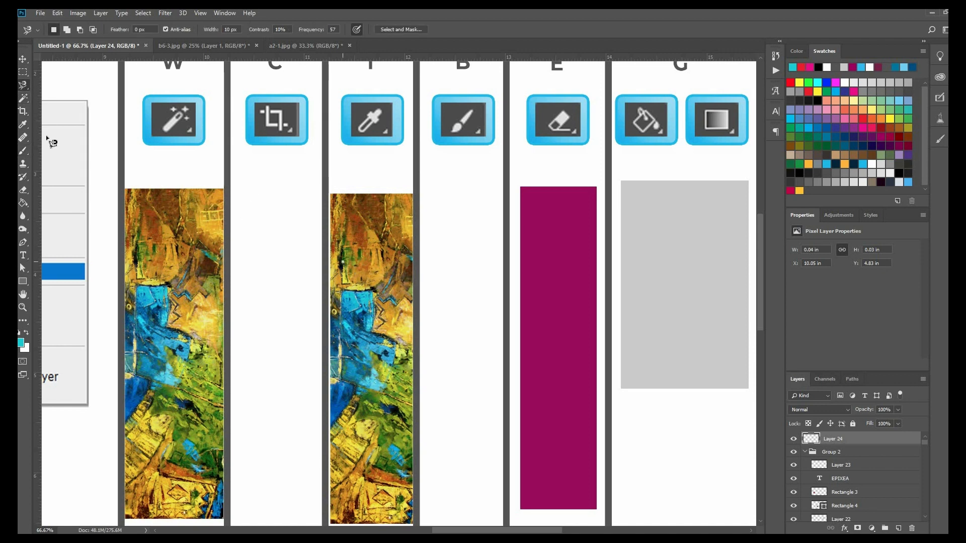
click(24, 150)
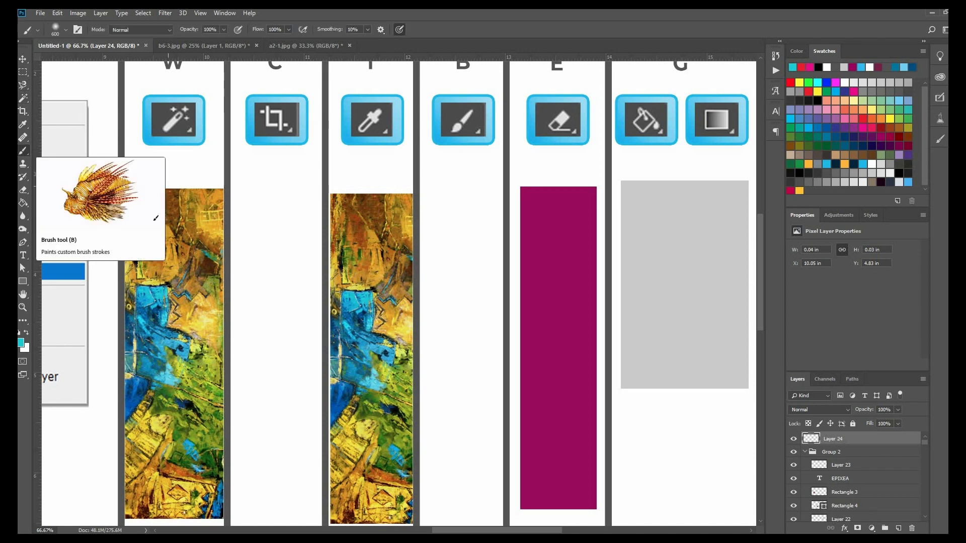
mouse_move(272, 252)
mouse_down()
mouse_move(322, 274)
mouse_move(334, 263)
mouse_up()
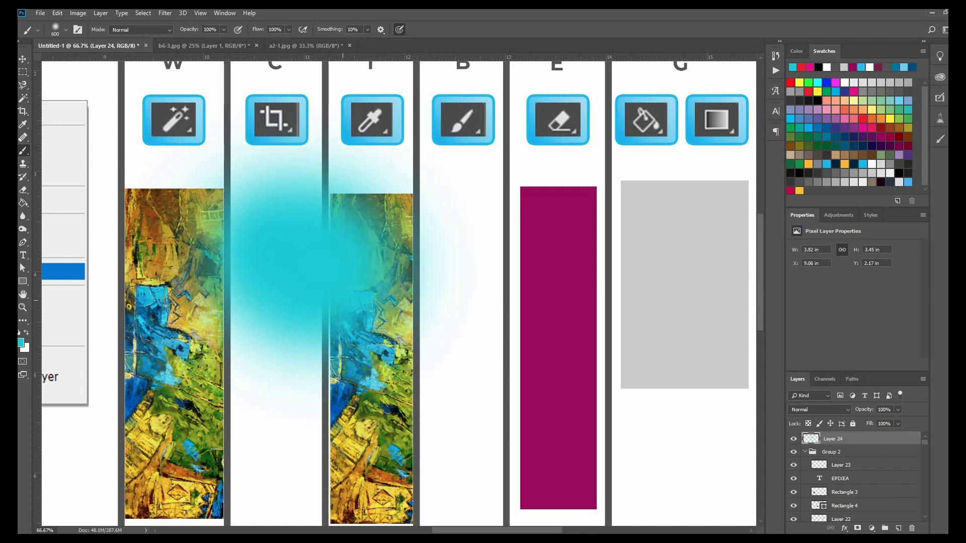
key(ctrl+z)
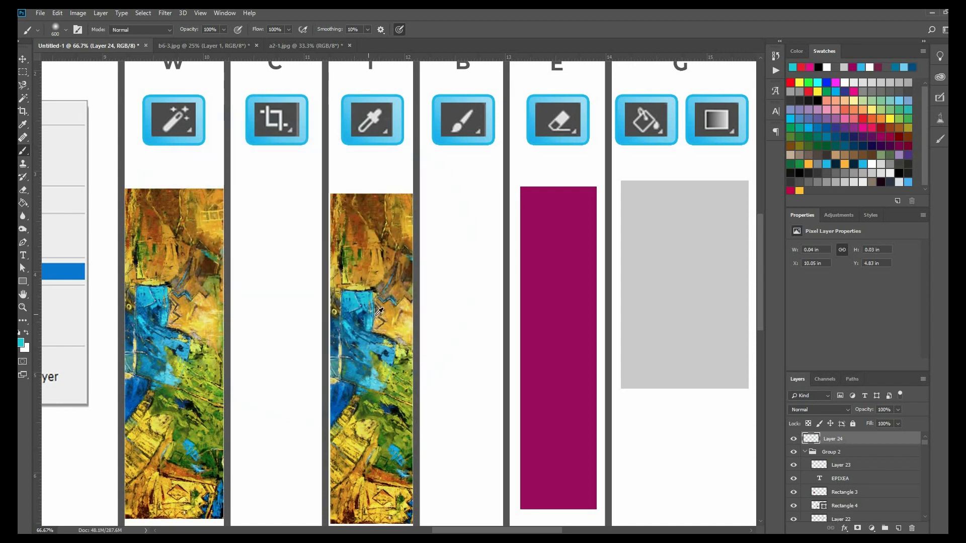
- Sample an orange-brown and then a golden-brown foreground color with the Eyedropper from the painting under the i heading
key(i)
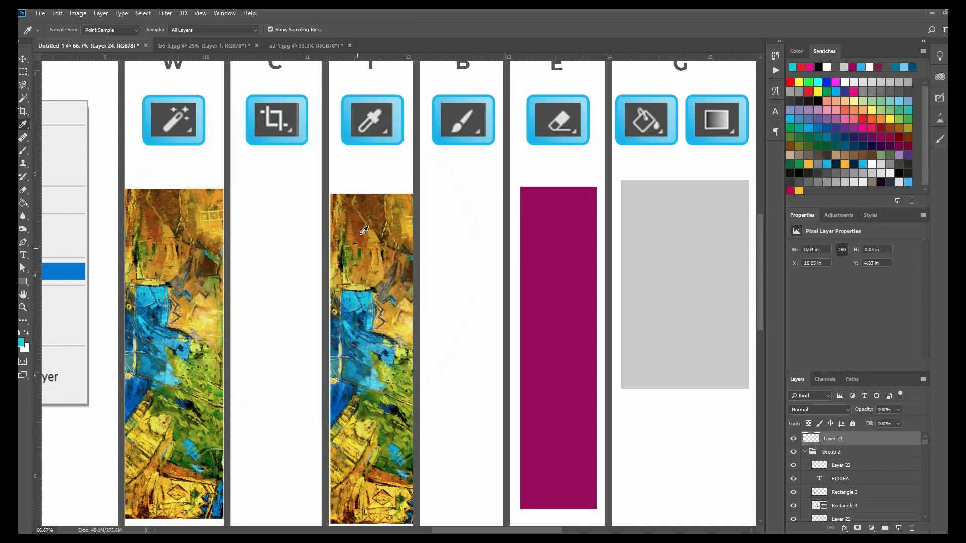
click(364, 230)
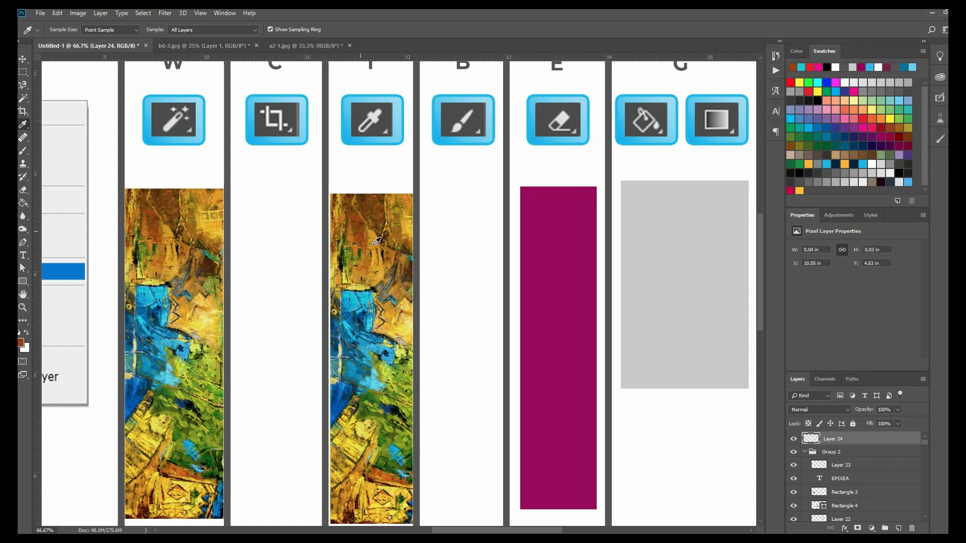
click(367, 242)
click(159, 283)
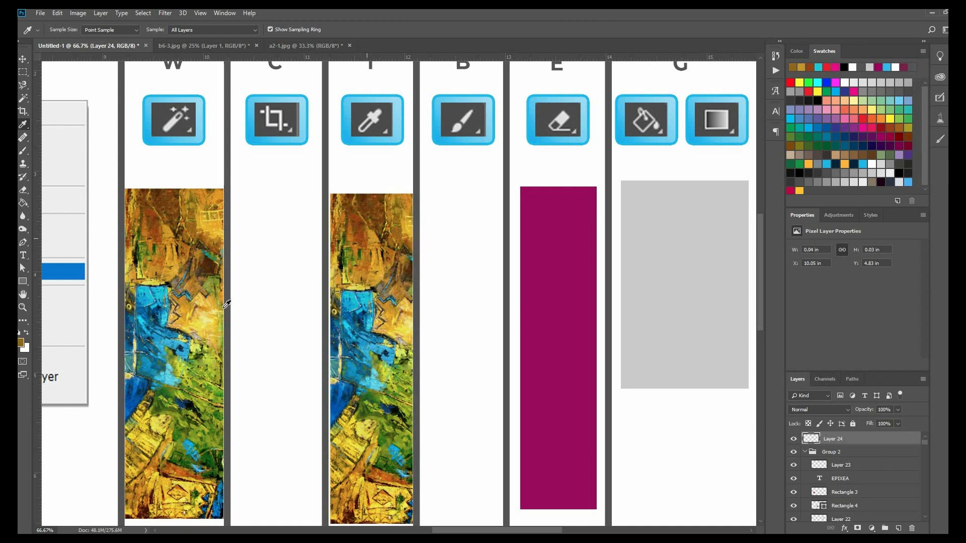
- Try a golden-brown brush stroke over the painting under the i heading, then undo it
click(22, 150)
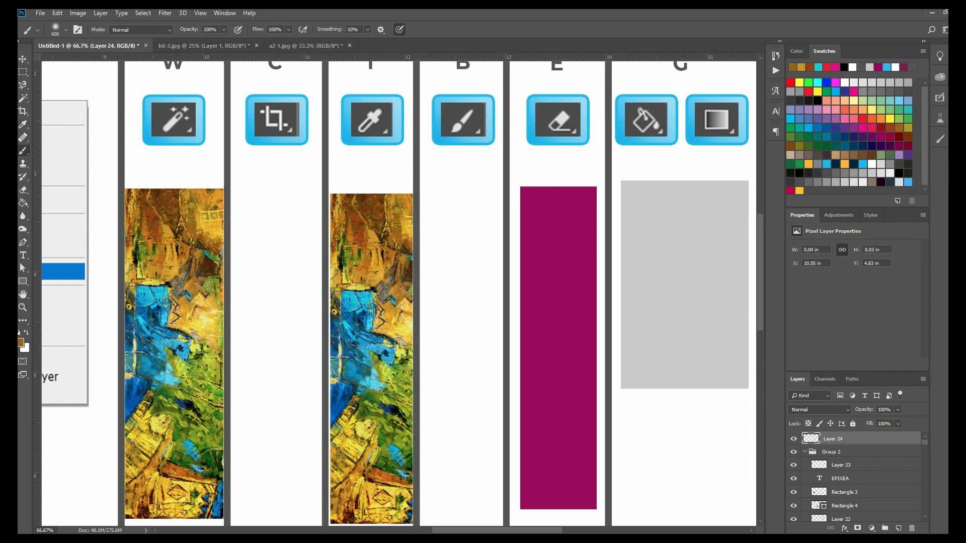
mouse_move(325, 312)
mouse_down()
mouse_move(332, 333)
mouse_move(398, 322)
mouse_up()
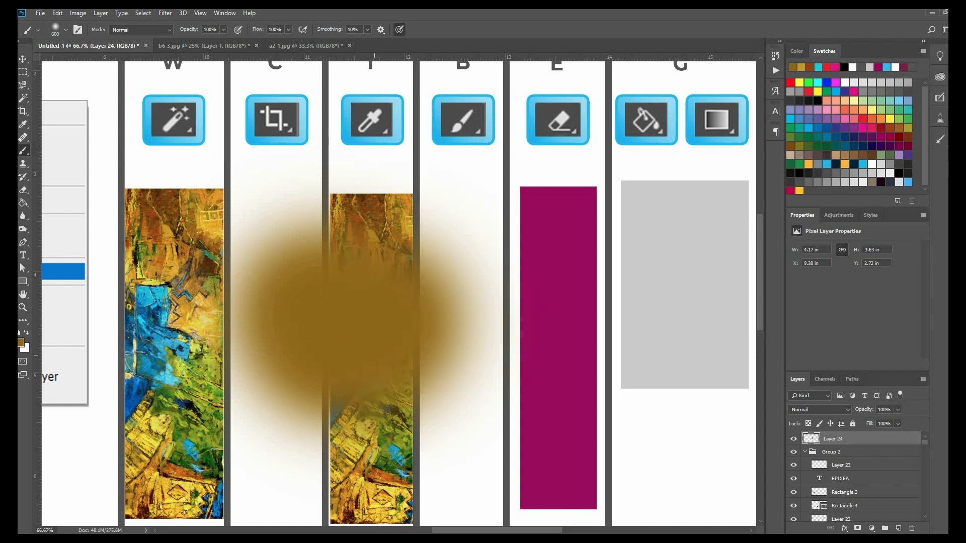
key(ctrl+z)
- Switch to b6-3.jpg and step back through the history to remove the red cheek paint and restore the cheek selection
click(202, 45)
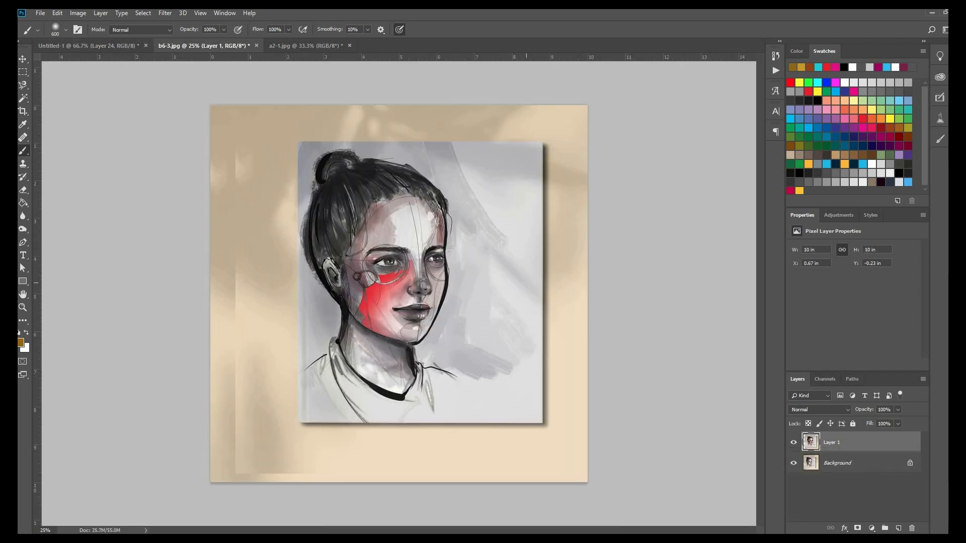
key(i)
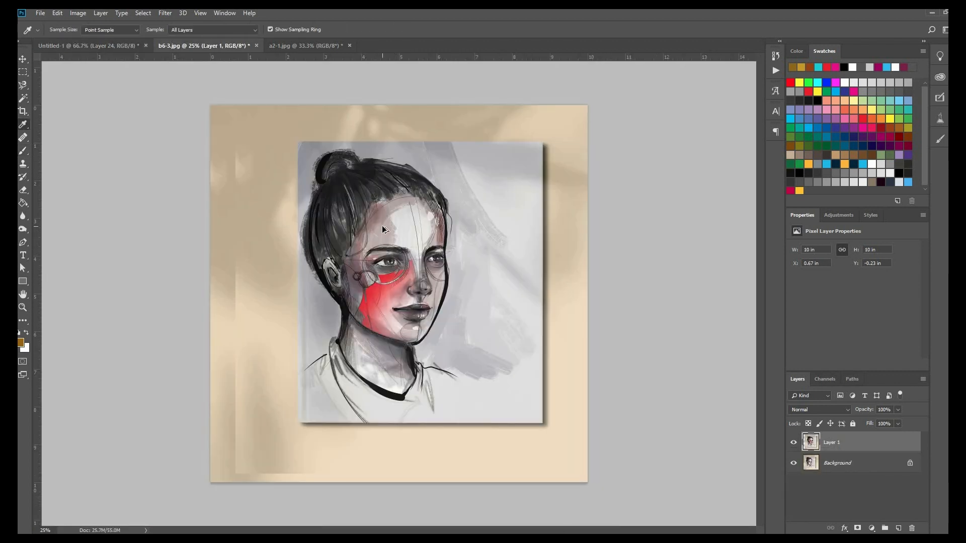
key(ctrl+alt+z)
key(ctrl+alt+z)
key(ctrl+alt+z)
key(ctrl+alt+z)
key(ctrl+alt+z)
key(ctrl+alt+z)
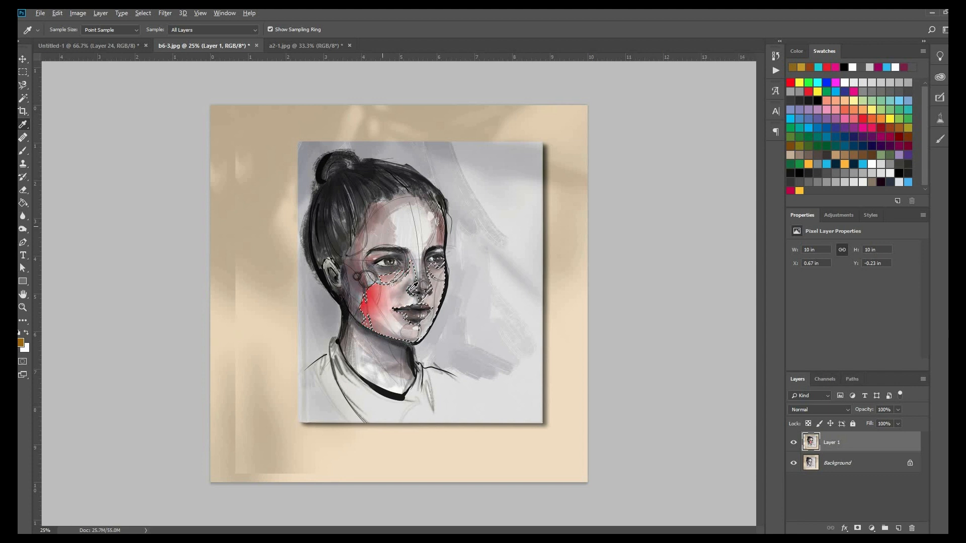
key(ctrl+alt+z)
key(ctrl+alt+z)
key(ctrl+alt+z)
key(ctrl+alt+z)
key(ctrl+alt+z)
key(ctrl+alt+z)
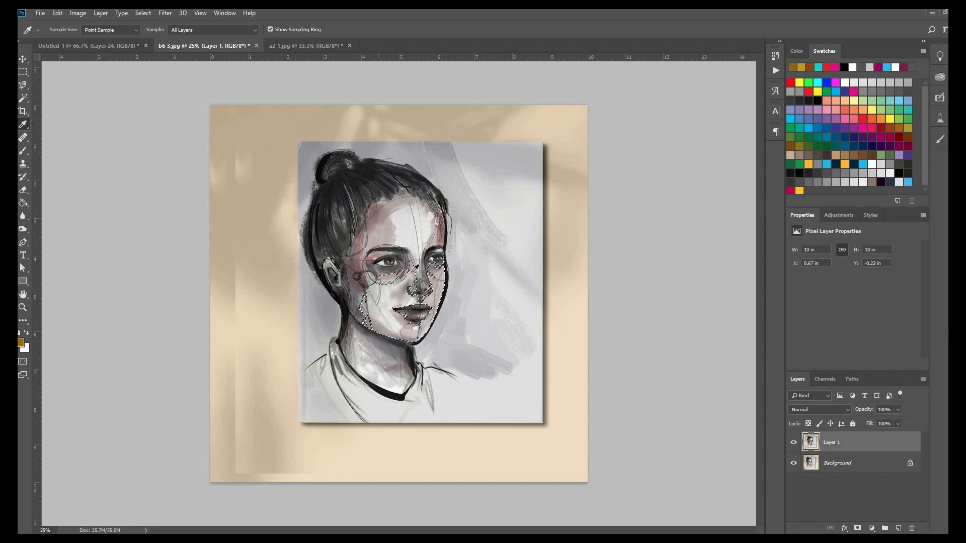
- Sample a muted reddish skin tone with the Eyedropper from the shaded side of the portrait's forehead
click(377, 221)
key(b)
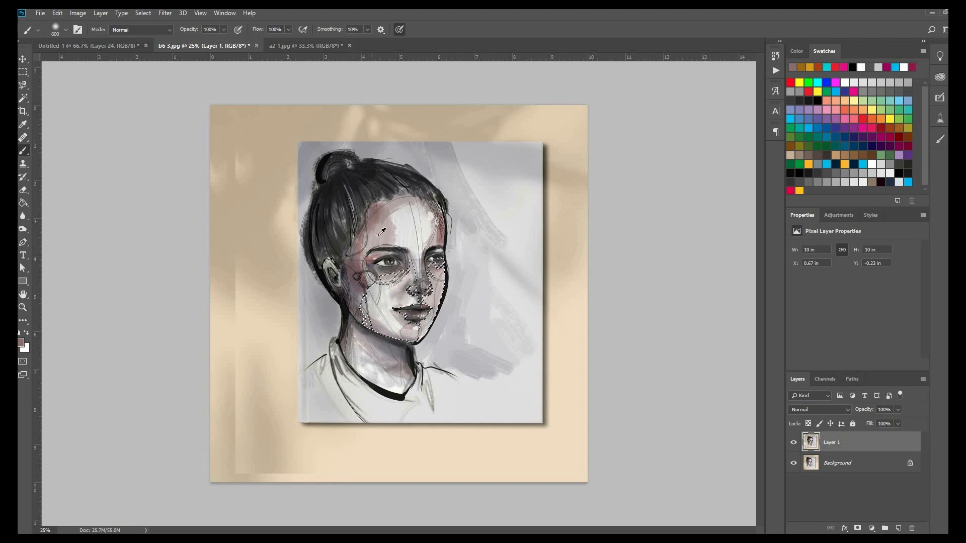
key(i)
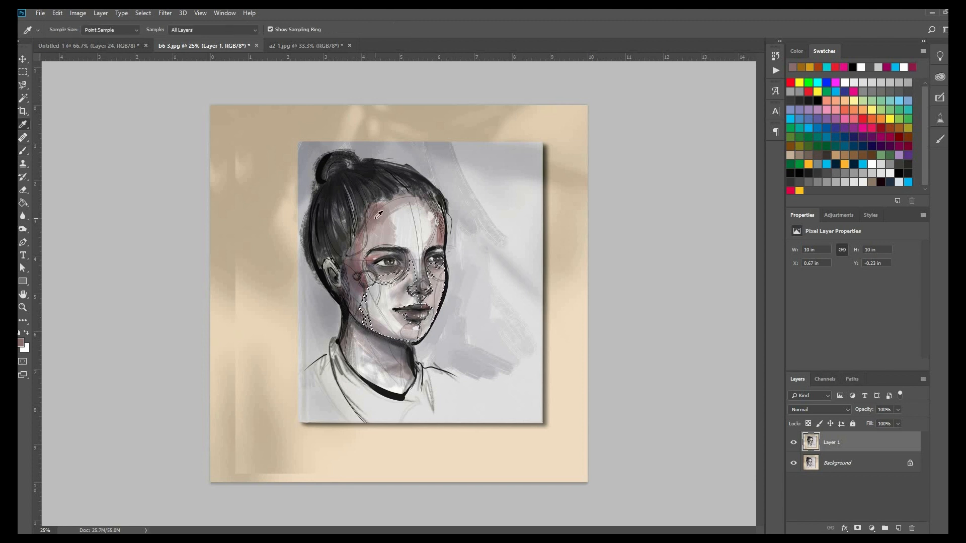
click(378, 215)
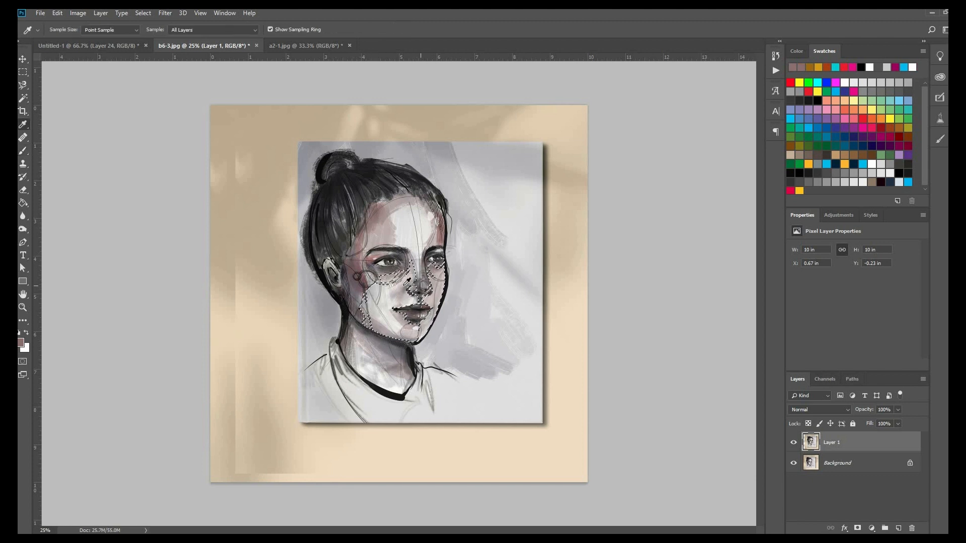
- Brush the sampled skin tone over the portrait's selected cheek and clear the selection
key(g)
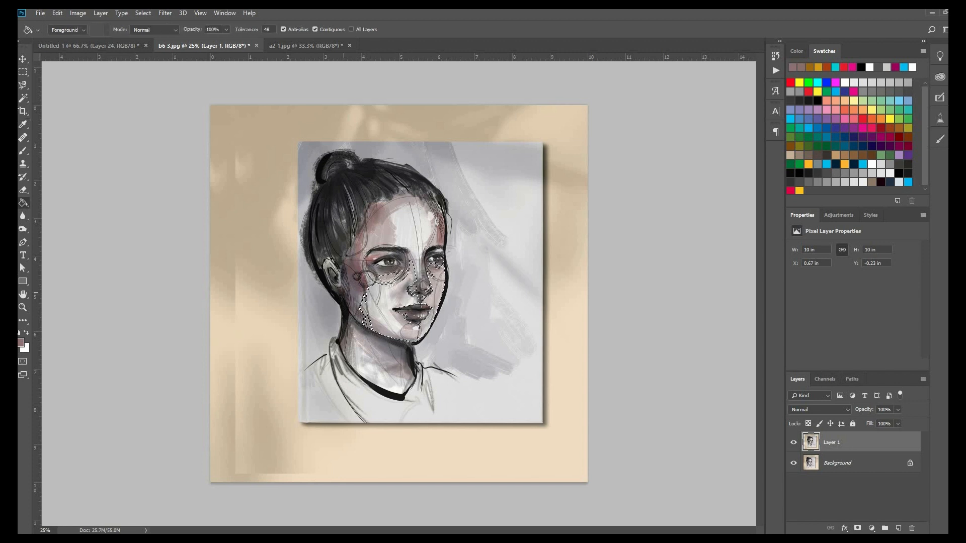
key(b)
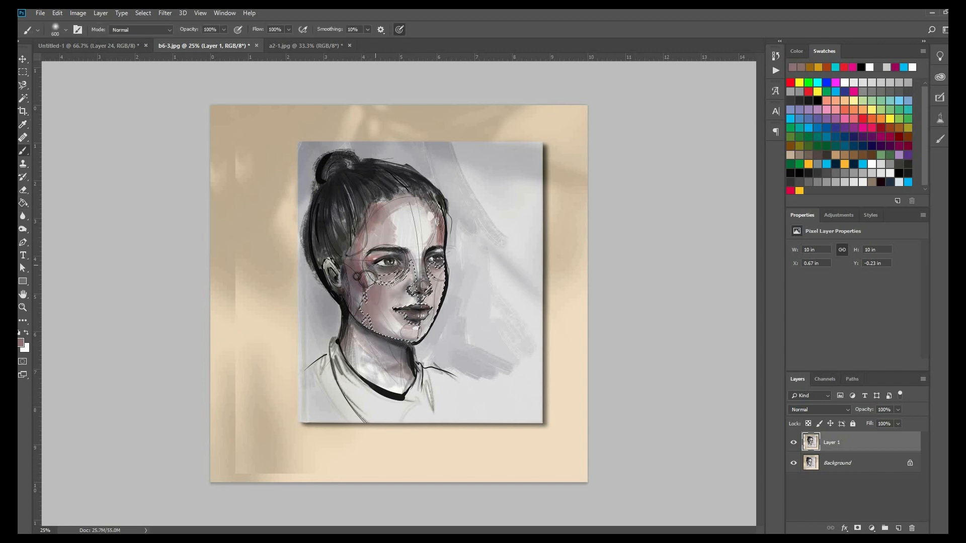
key(l)
key(ctrl+d)
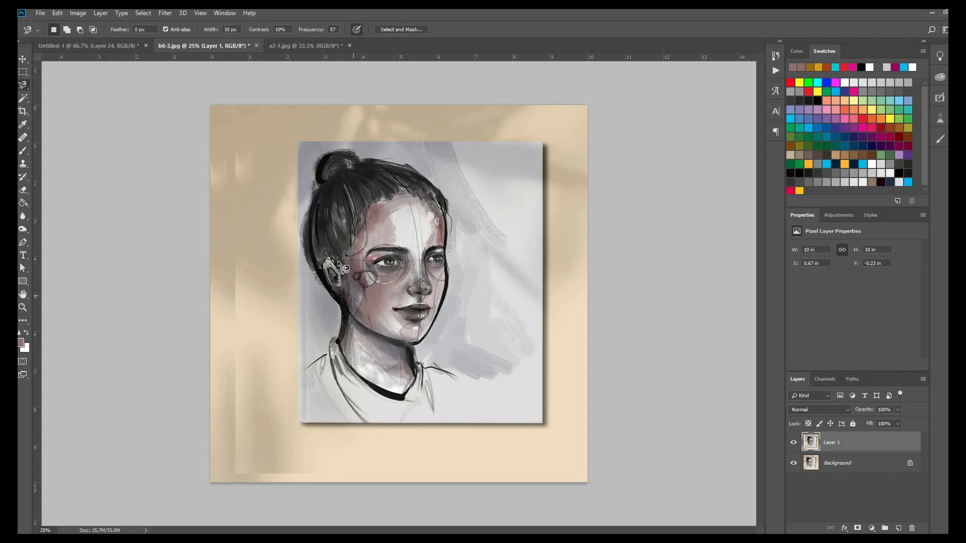
- Return to Untitled-1 and deselect the active layer with the Move Tool
click(119, 43)
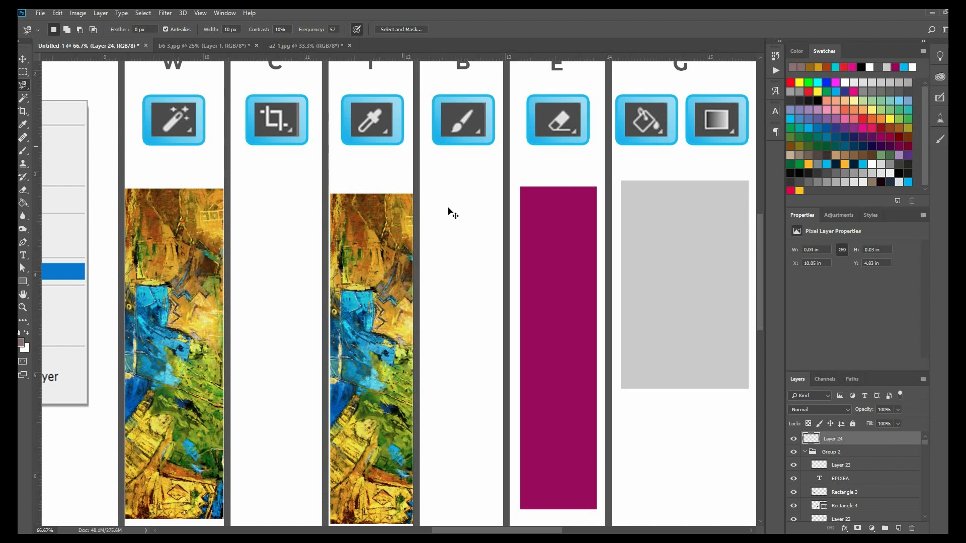
key(v)
key(Delete)
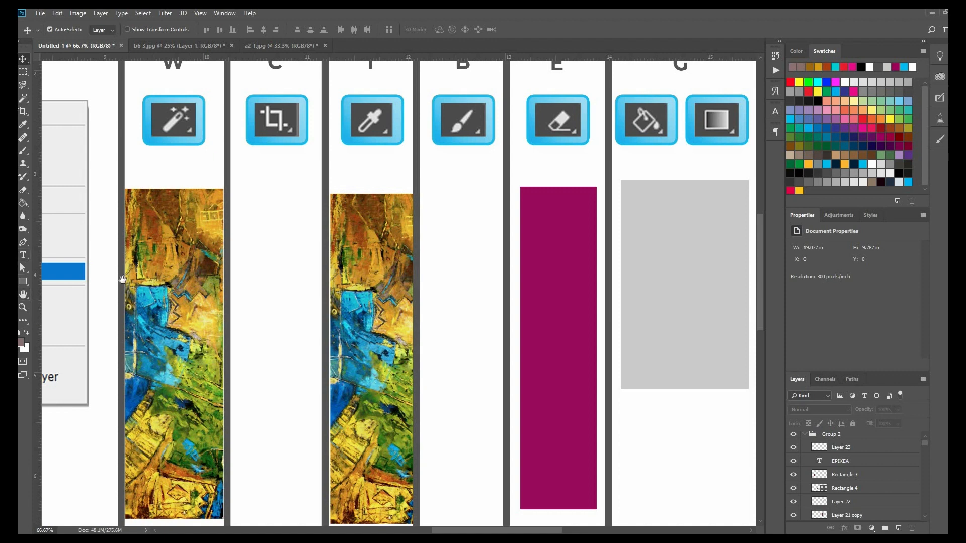
- Add a new layer above Layer 24 and activate the Brush Tool for the B column
drag(457, 82, 274, 158)
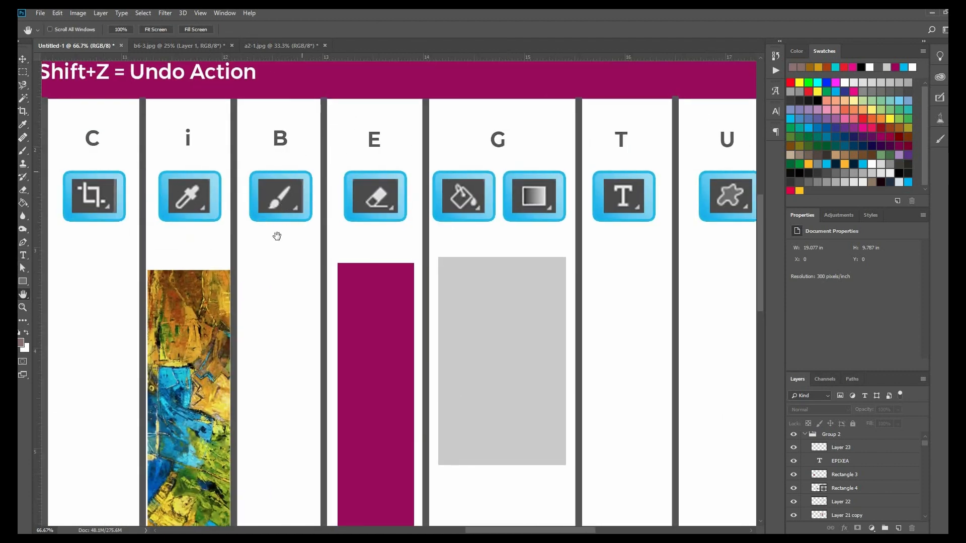
drag(281, 218, 289, 171)
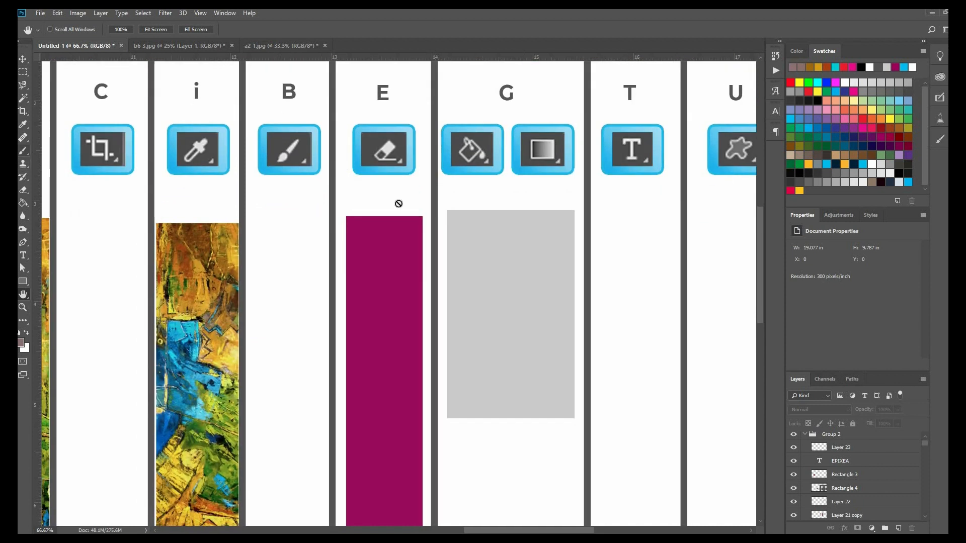
key(b)
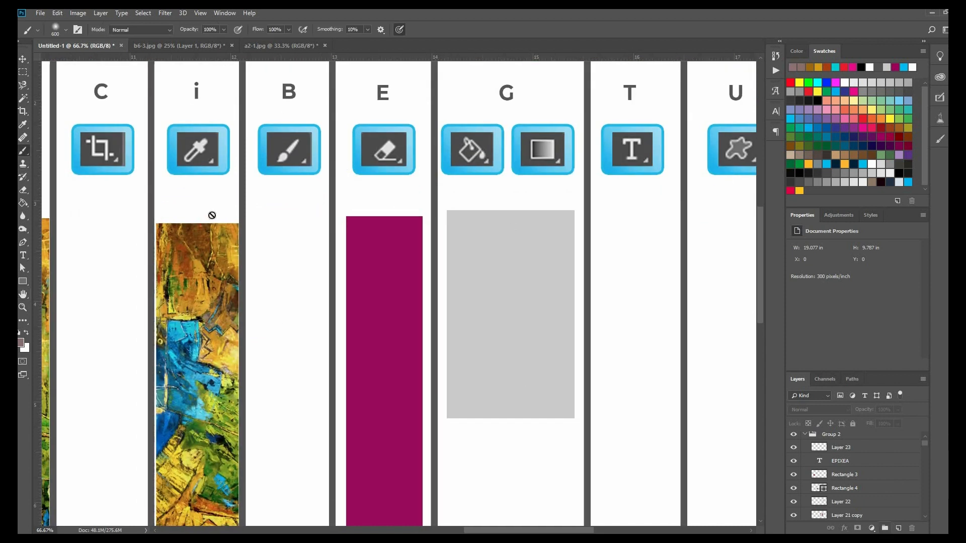
key(v)
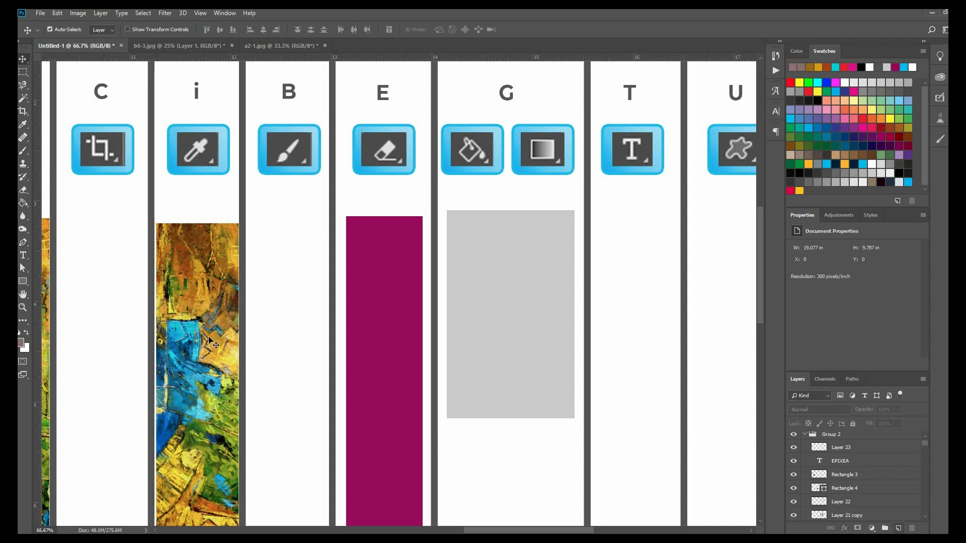
click(898, 528)
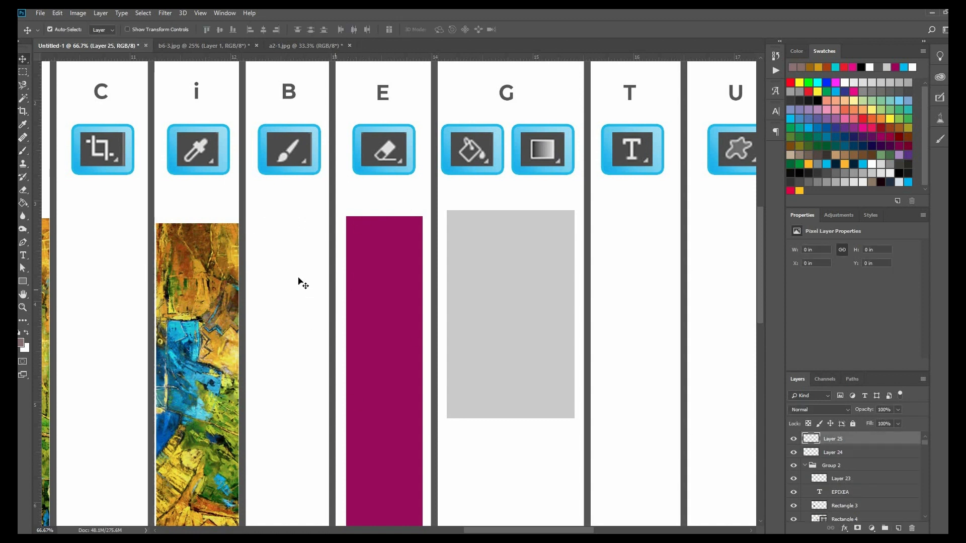
click(23, 151)
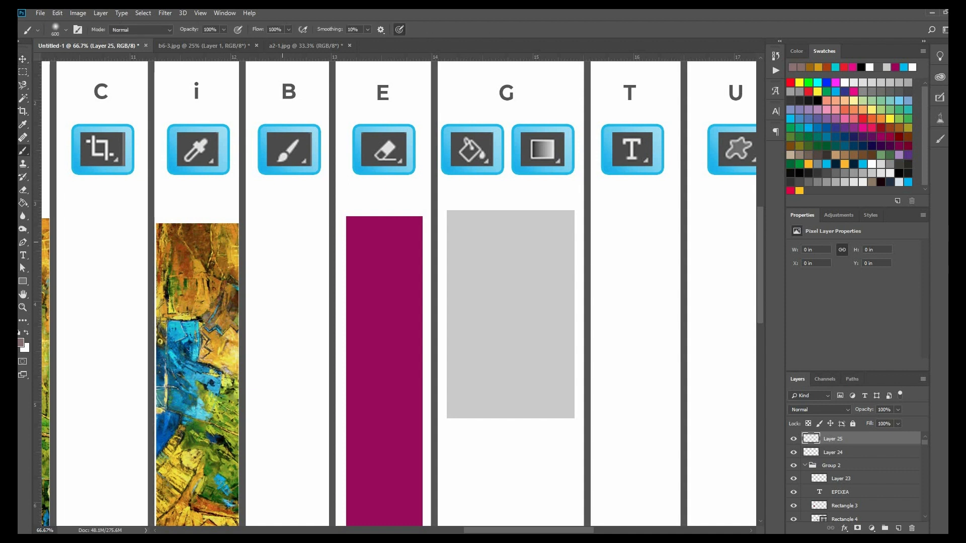
- Open the brush preset picker and browse the brush folders, returning to Soft Round in General Brushes
click(65, 31)
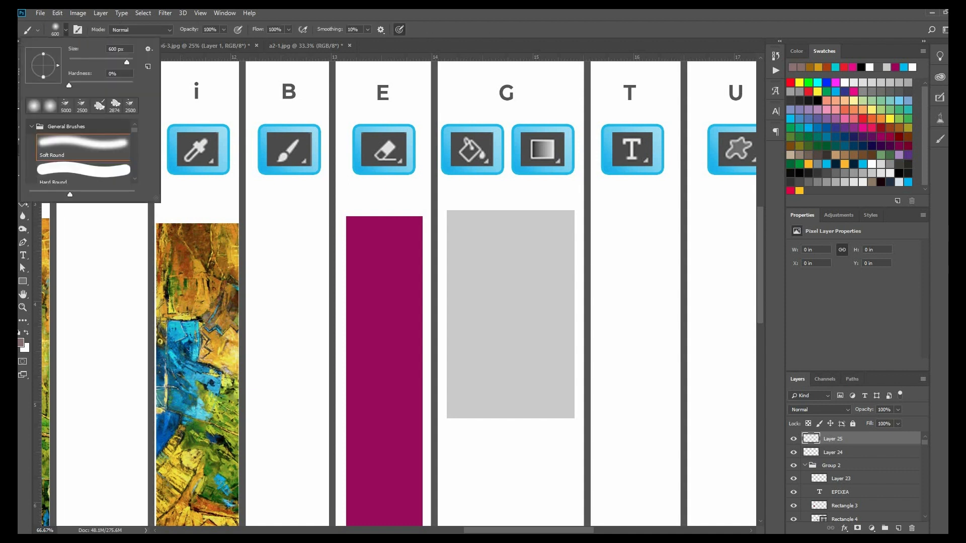
right_click(371, 391)
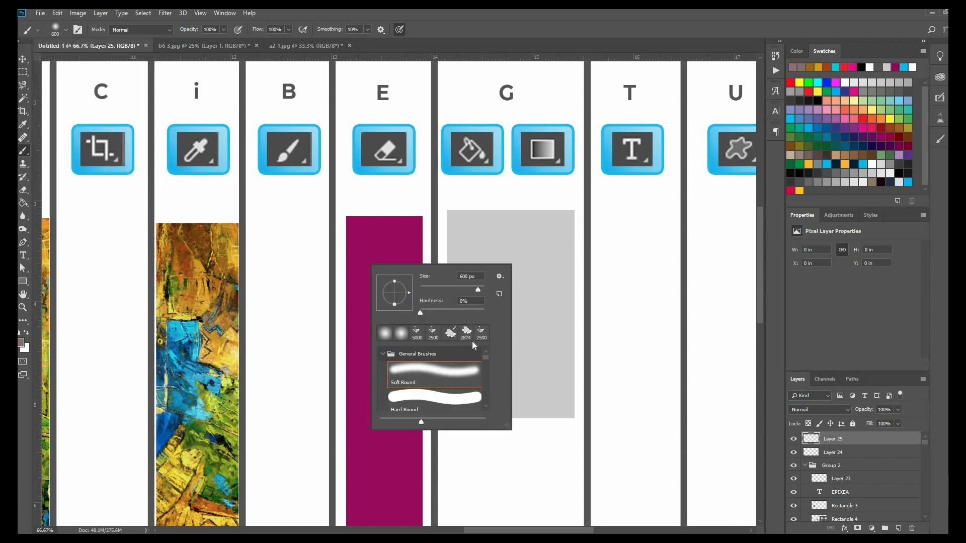
scroll(484, 362, down, 3)
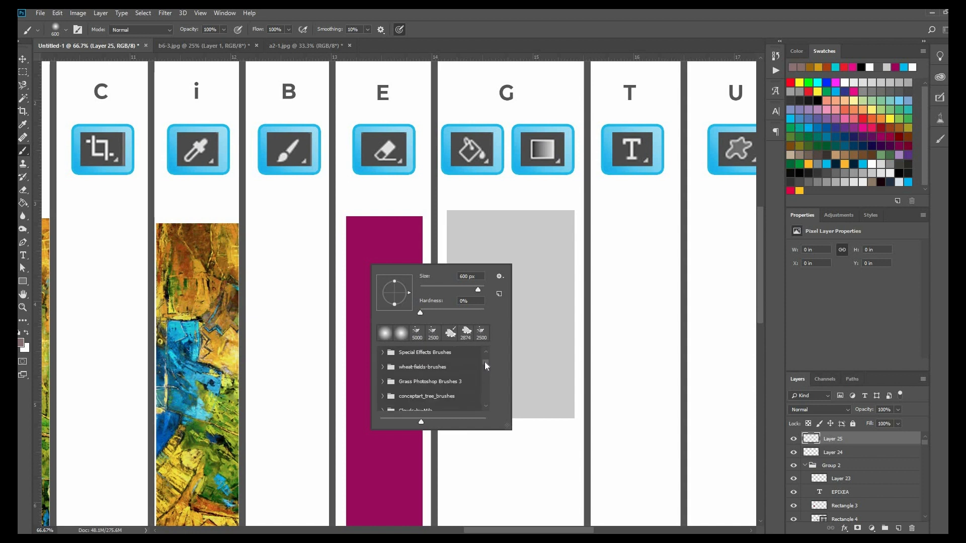
scroll(486, 374, down, 5)
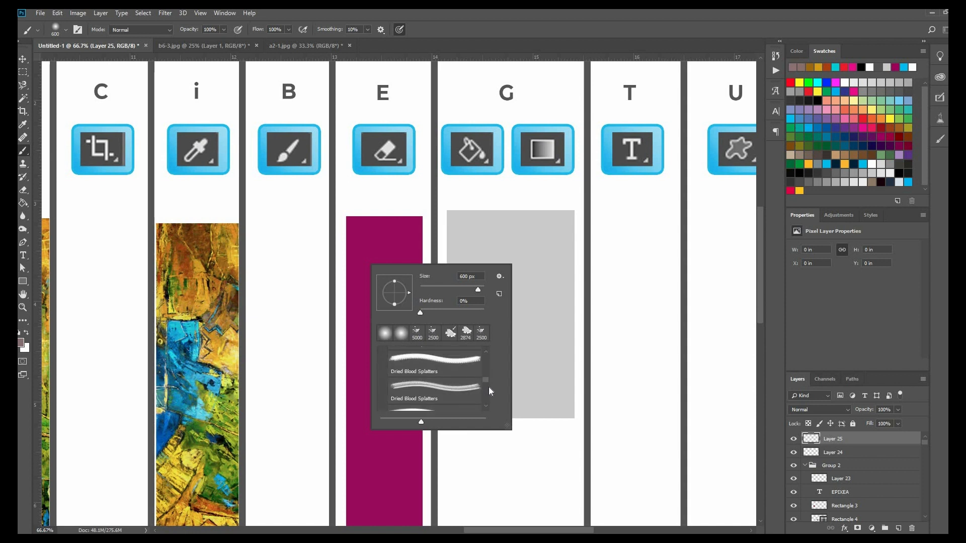
scroll(490, 358, up, 8)
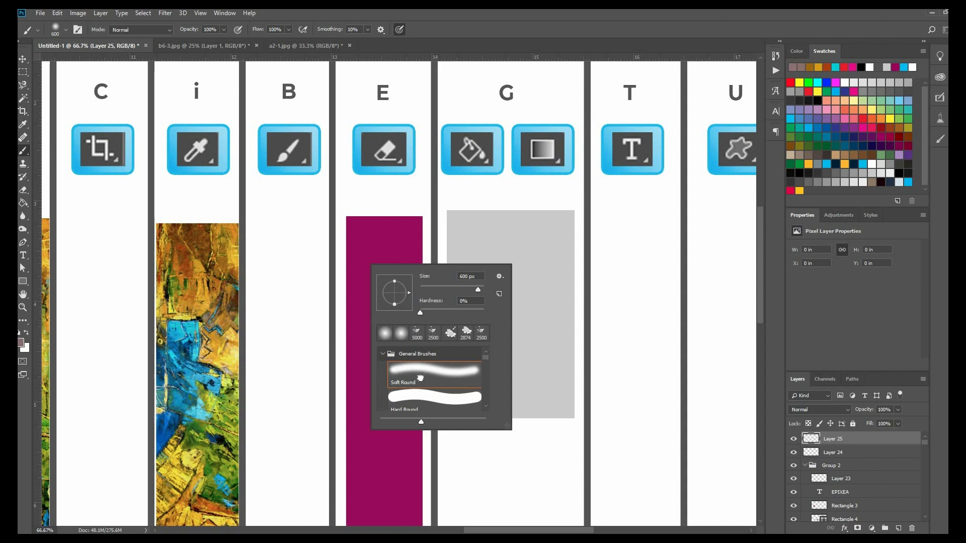
- Paint a 133 px Hard Round stroke in the B column and extend it downward with a soft-edged brush preset
click(417, 400)
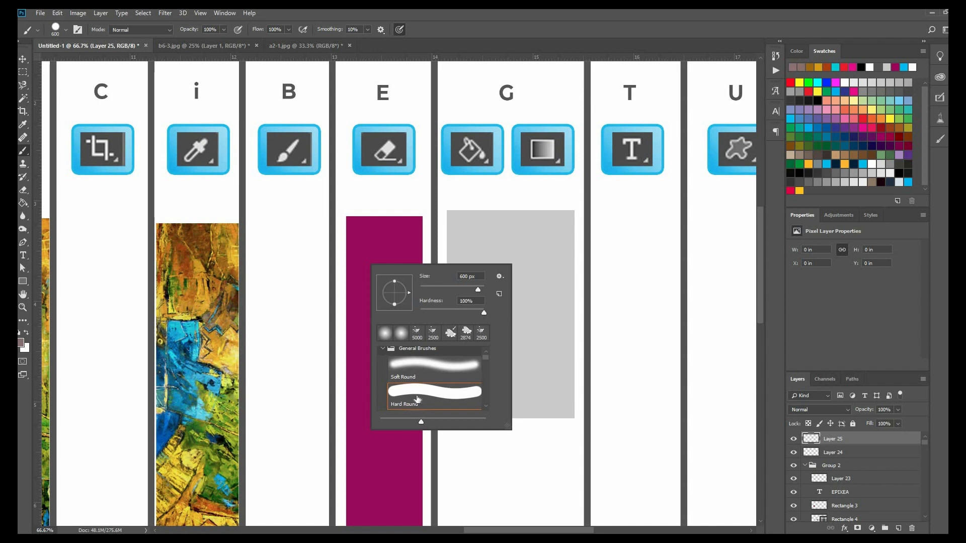
click(458, 288)
mouse_move(299, 224)
mouse_down()
mouse_move(282, 301)
mouse_move(291, 310)
mouse_up()
right_click(291, 288)
click(338, 394)
- Choose the Soft Round Pressure Opacity and Flow brush and paint a soft stroke further down the B column
right_click(293, 323)
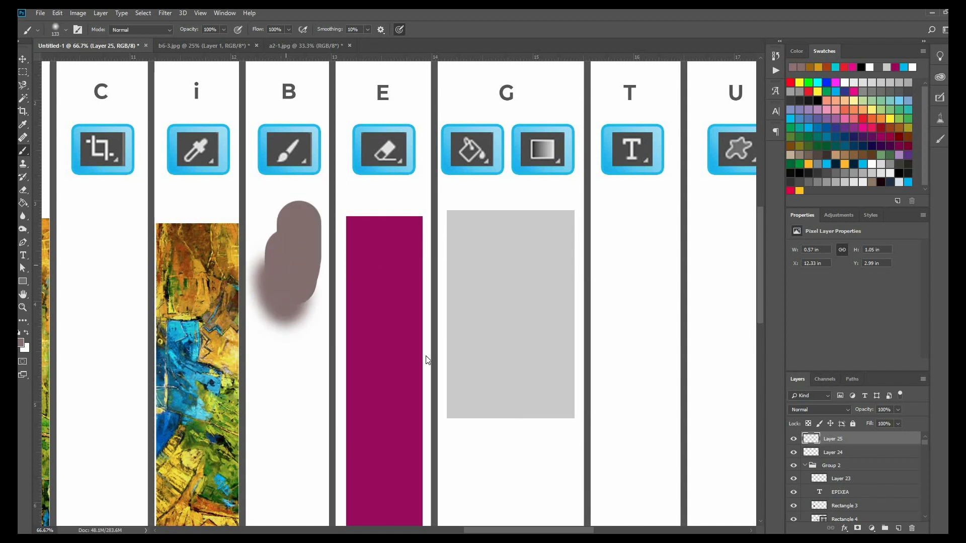
scroll(412, 418, down, 2)
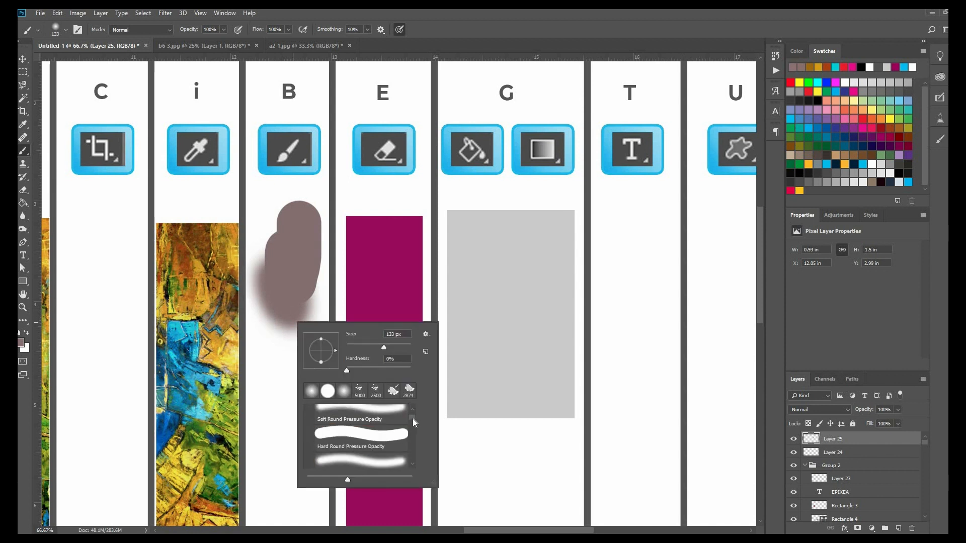
scroll(354, 438, up, 1)
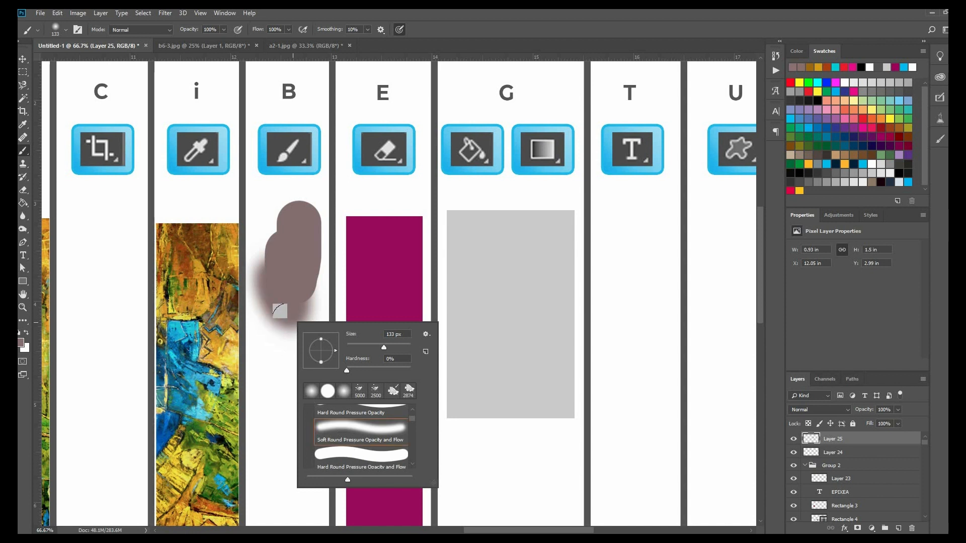
mouse_move(275, 292)
mouse_down()
mouse_move(286, 340)
mouse_move(270, 292)
mouse_move(283, 330)
mouse_move(299, 246)
mouse_move(279, 208)
mouse_move(290, 287)
mouse_up()
- Look at the portrait document b6-3.jpg and return to Untitled-1
right_click(419, 414)
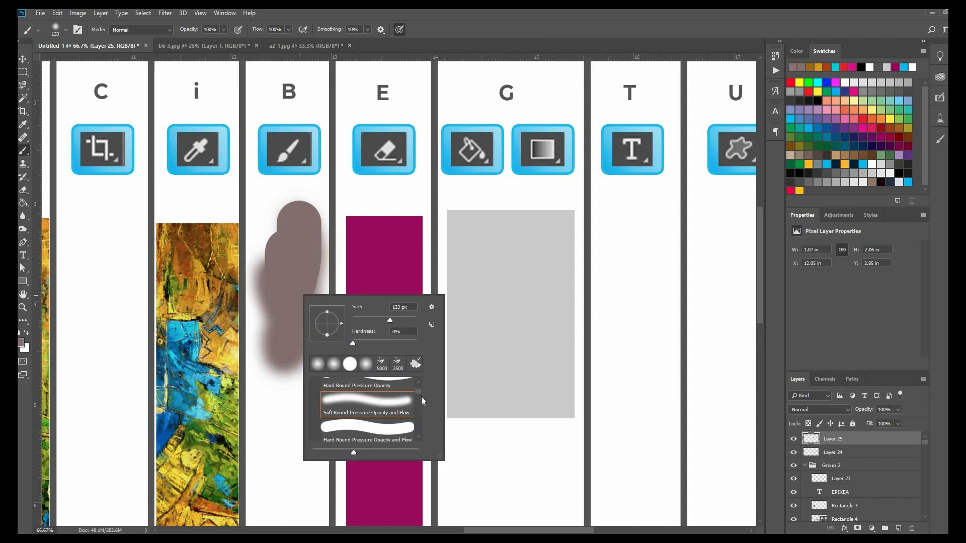
click(202, 50)
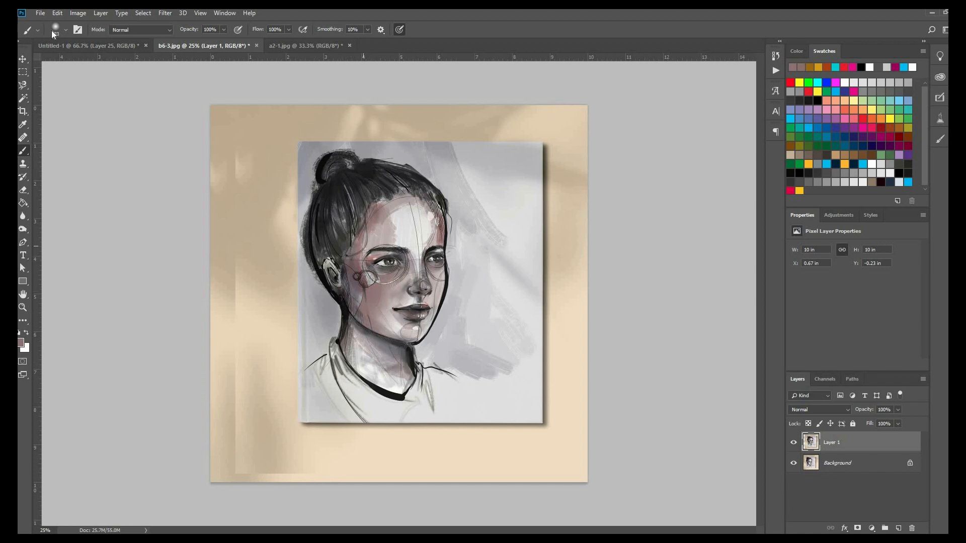
click(62, 48)
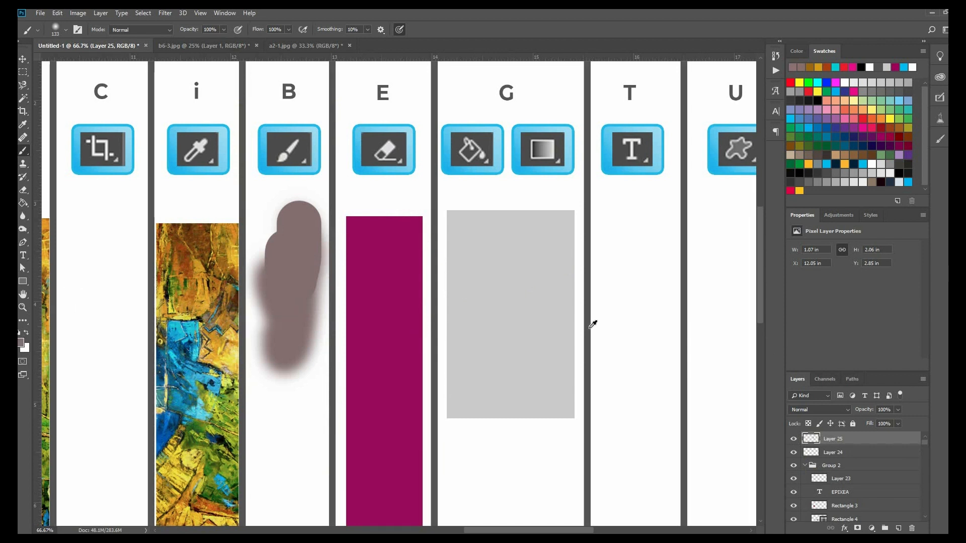
- Set the foreground color to a saturated blue-violet and brush it over the brown strokes in the B column
click(21, 342)
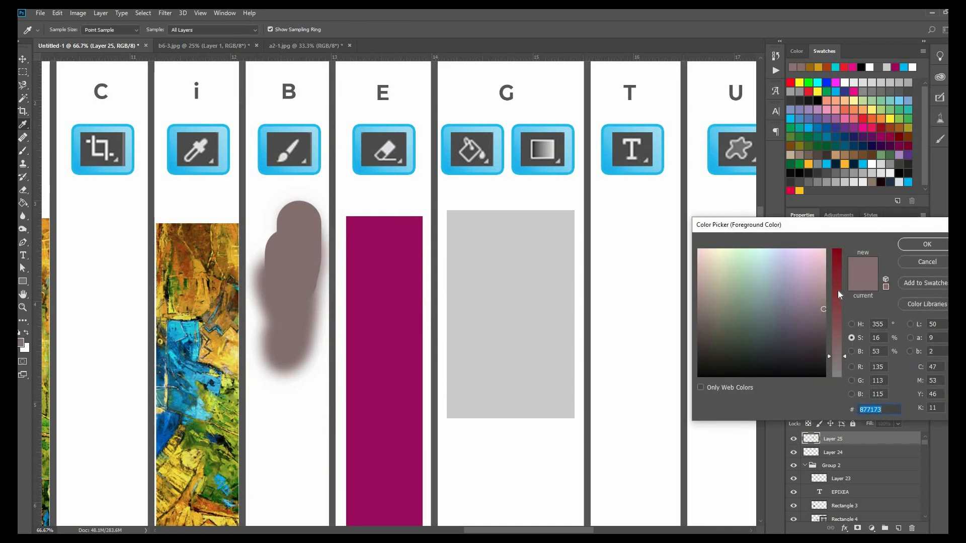
click(834, 267)
click(788, 282)
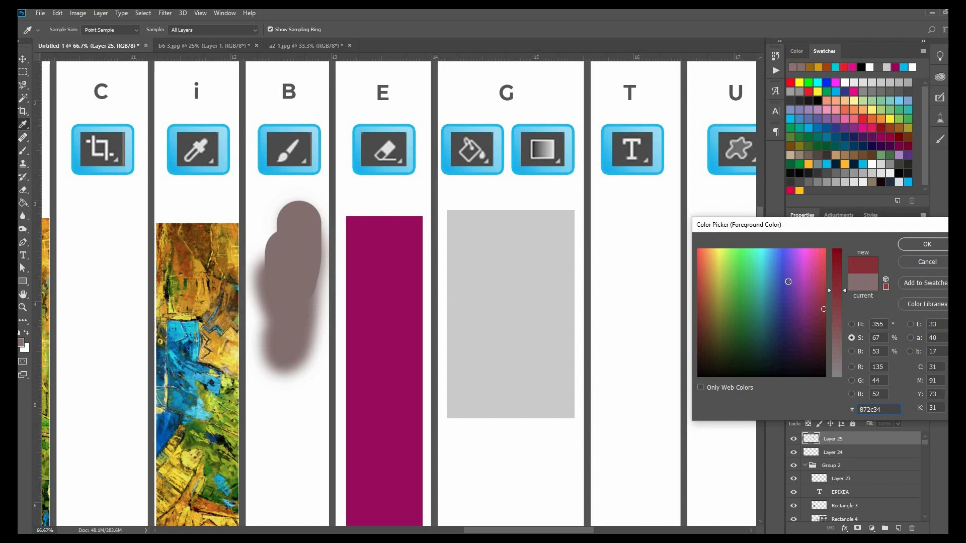
click(931, 246)
mouse_move(280, 280)
mouse_down()
mouse_move(287, 269)
mouse_move(259, 225)
mouse_move(294, 211)
mouse_up()
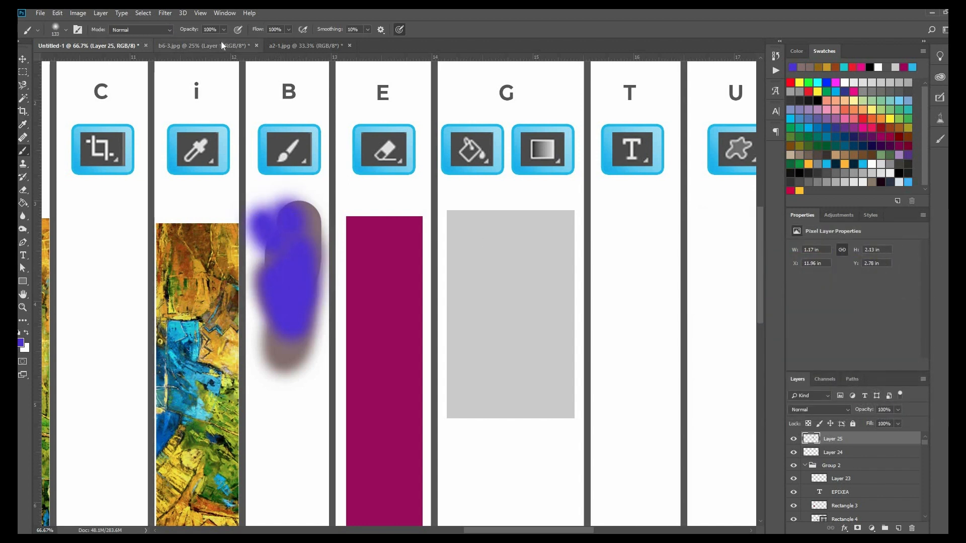
- Lower the brush opacity to 36% and paint a translucent soft stroke below the violet area
click(223, 29)
drag(227, 40, 195, 40)
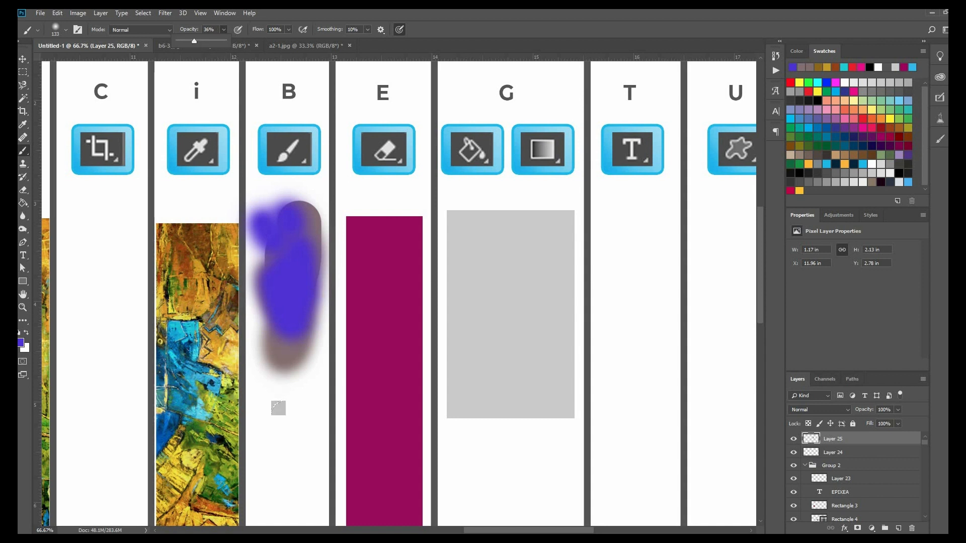
mouse_move(278, 408)
mouse_down()
mouse_move(281, 428)
mouse_move(269, 352)
mouse_move(287, 383)
mouse_move(305, 343)
mouse_up()
- Choose the Hard Round Pressure Opacity and Flow brush and paint overlapping translucent strokes at the bottom of the B column
right_click(362, 465)
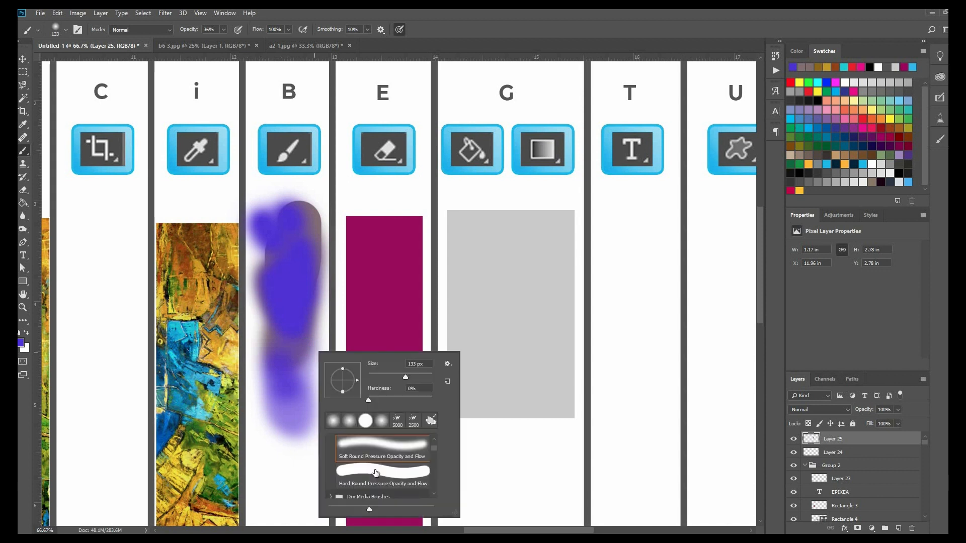
click(375, 473)
drag(286, 445, 289, 503)
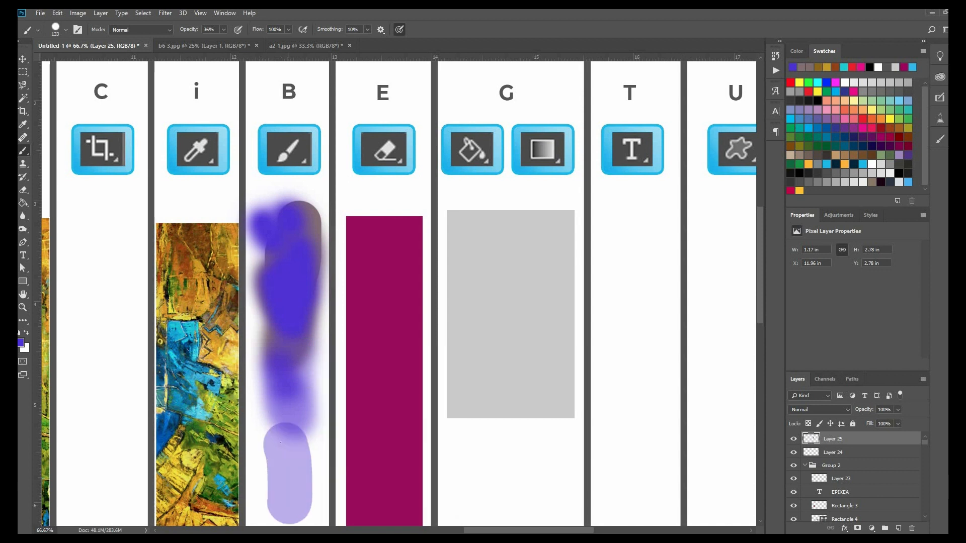
drag(285, 436, 295, 455)
click(283, 475)
click(275, 462)
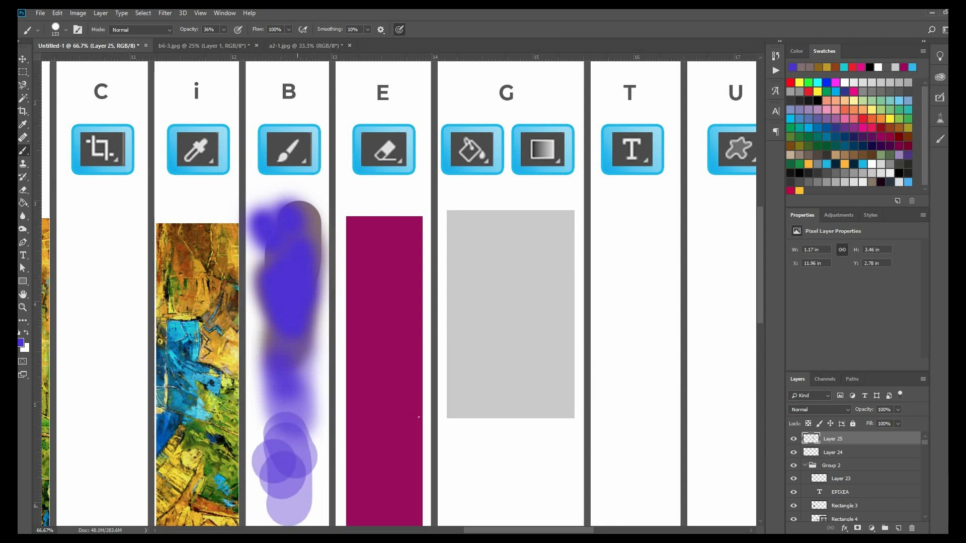
- Select Layer 21 copy and softly erase the upper-left corner of the magenta rectangle with the Eraser Tool
scroll(274, 453, down, 2)
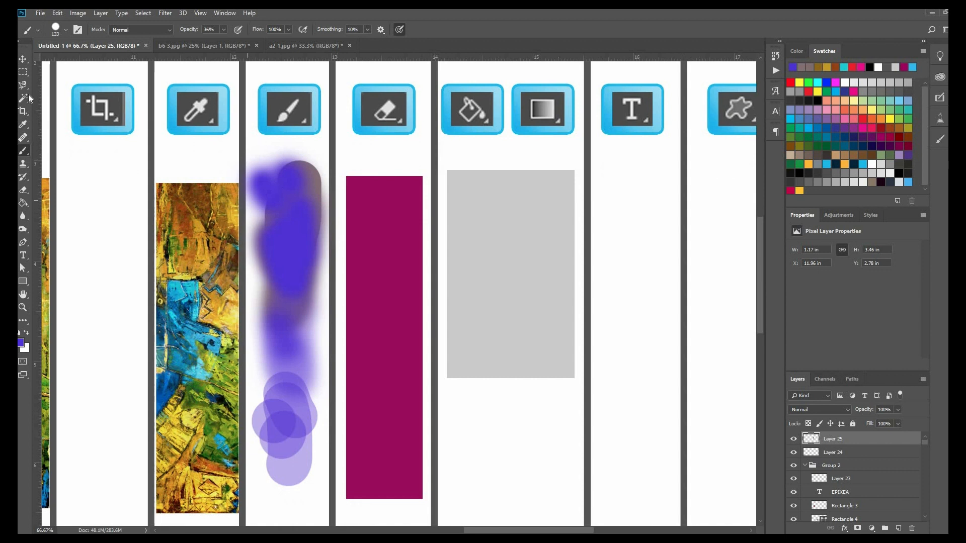
key(v)
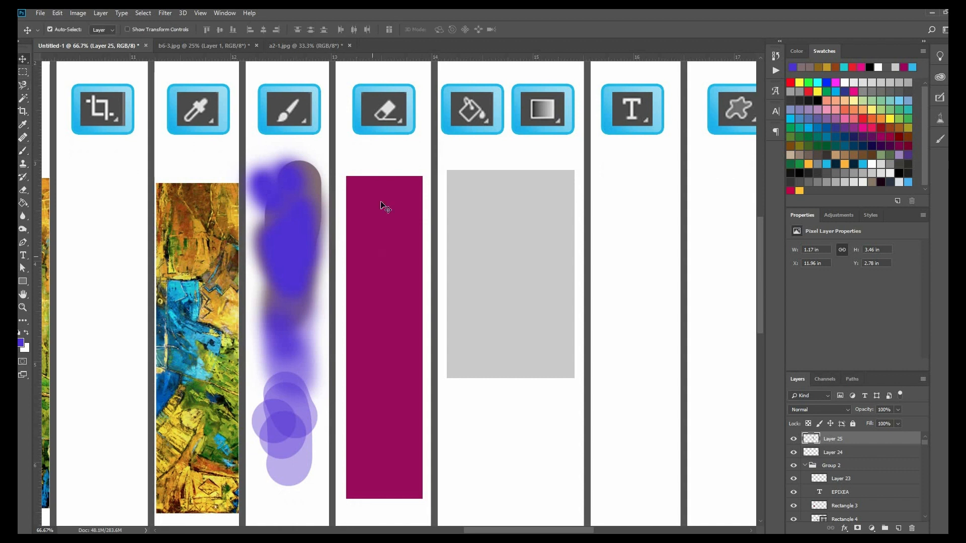
click(215, 246)
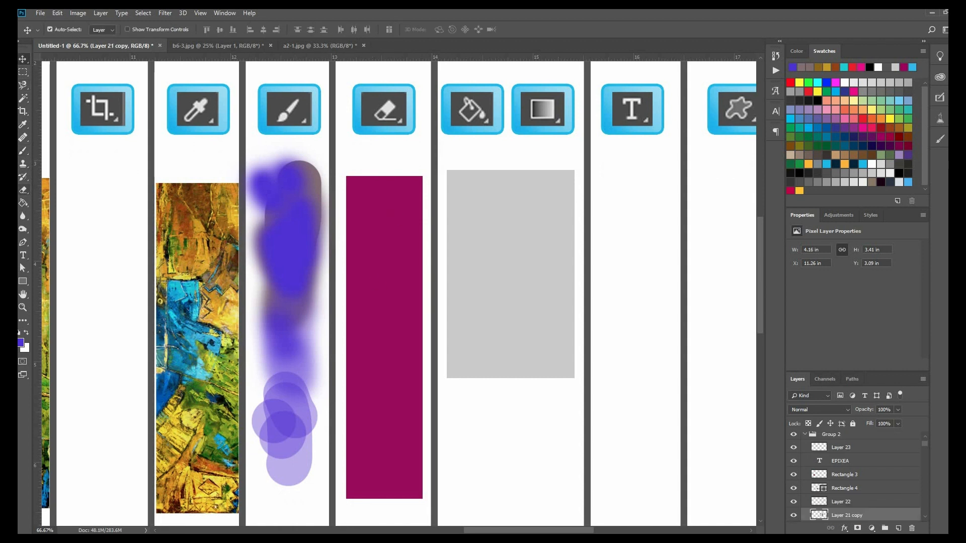
key(e)
click(354, 190)
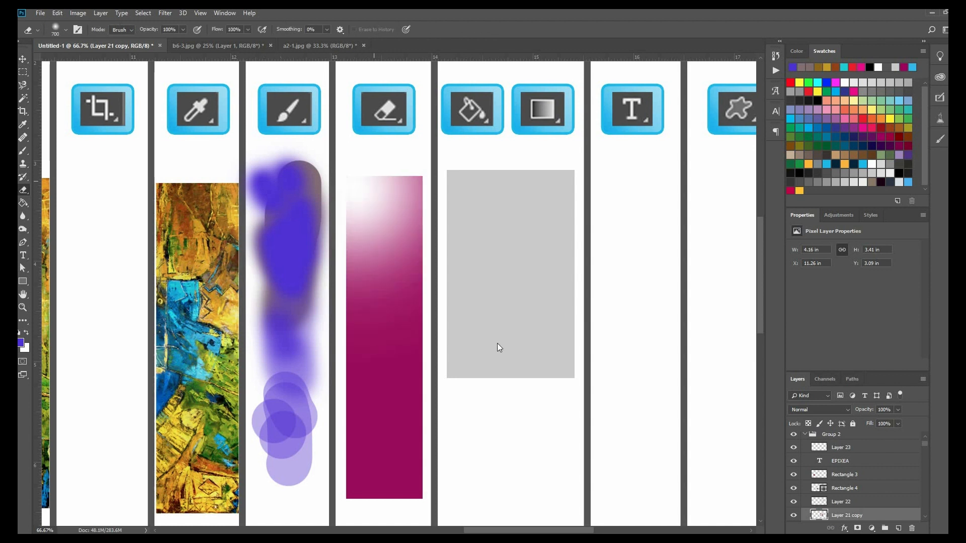
- Set the eraser to Hard Round and erase the magenta rectangle's upper part, undoing a misplaced first erasure over the painting
right_click(448, 335)
click(432, 321)
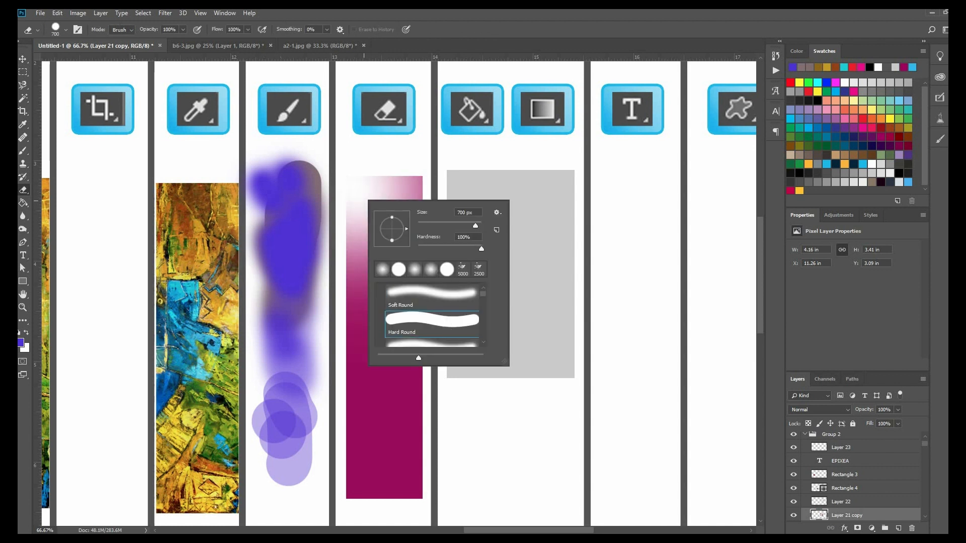
click(267, 260)
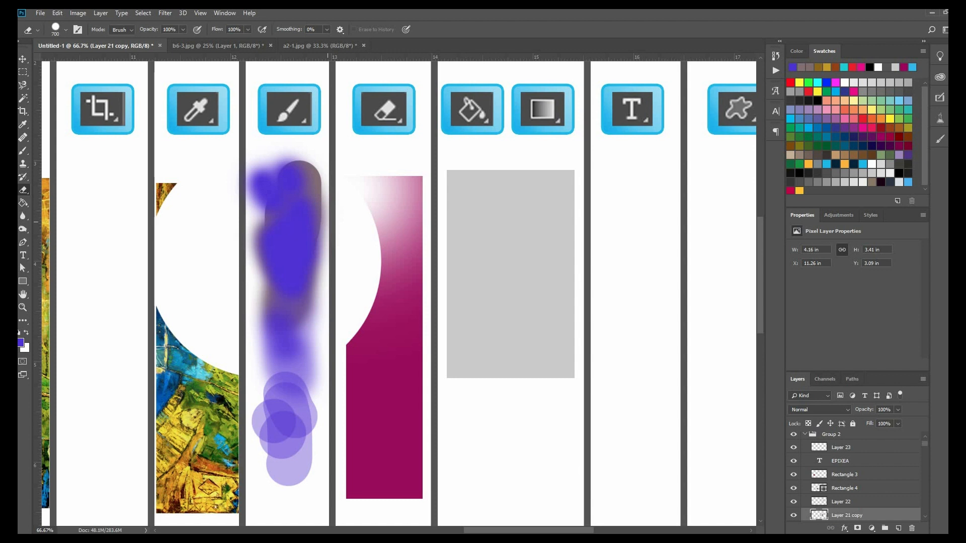
key(ctrl+z)
click(418, 149)
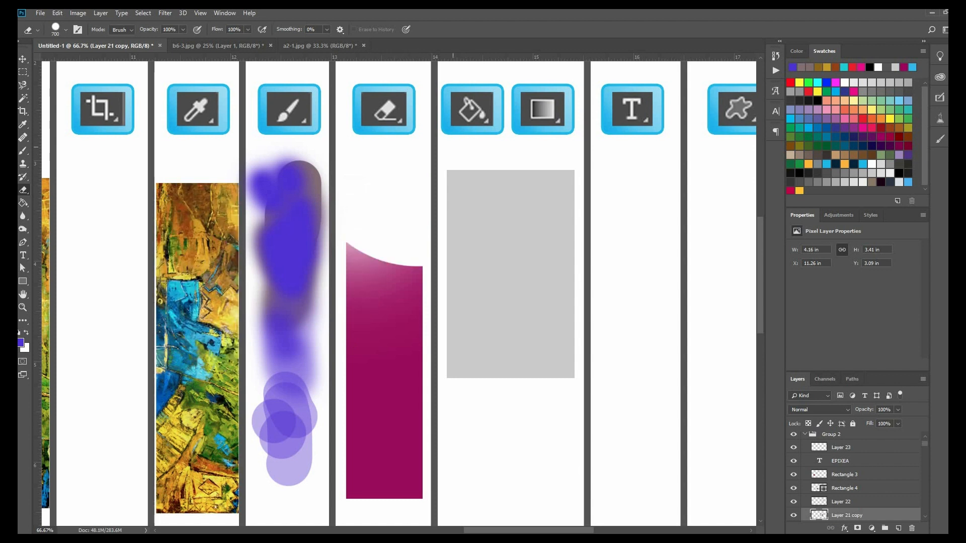
- Show the tool group containing the Gradient, Paint Bucket and 3D Material Drop tools
scroll(503, 231, down, 1)
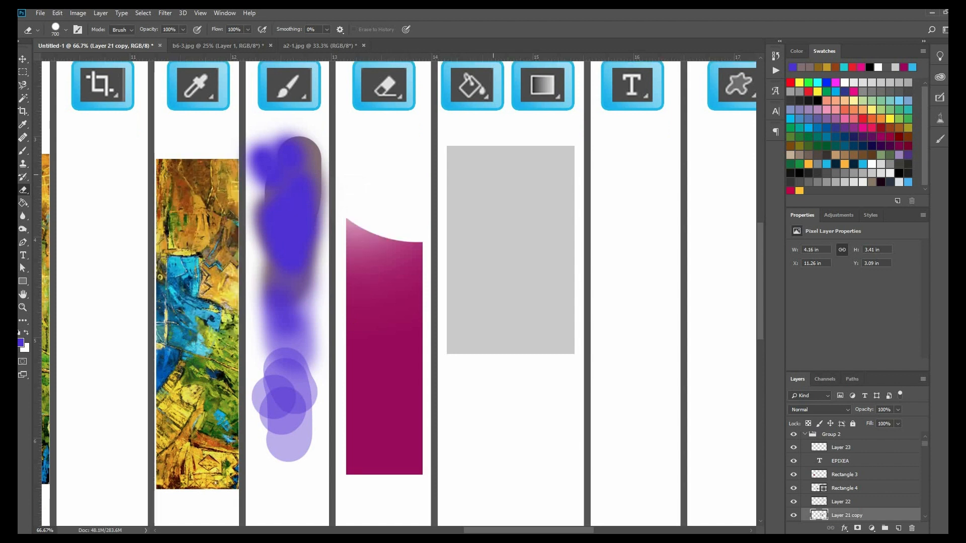
click(23, 203)
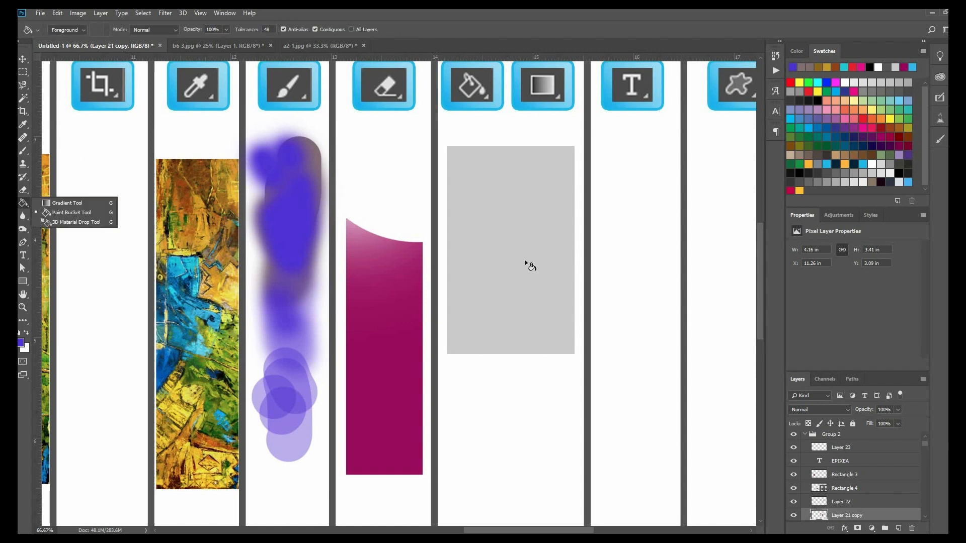
scroll(526, 261, down, 2)
scroll(534, 275, down, 2)
scroll(533, 268, up, 4)
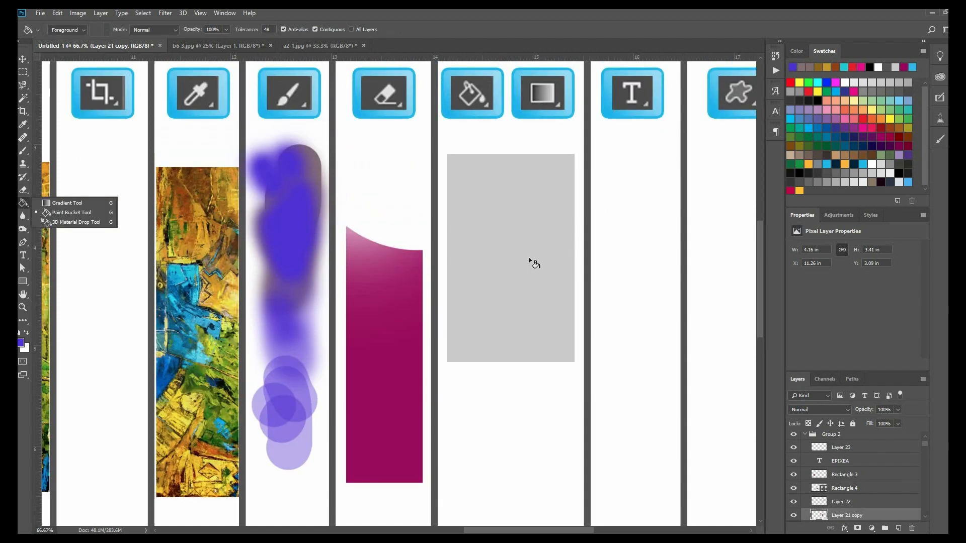
- Select the gray rectangle in the G column and fill it with the blue-violet foreground color using the Paint Bucket
key(v)
click(448, 215)
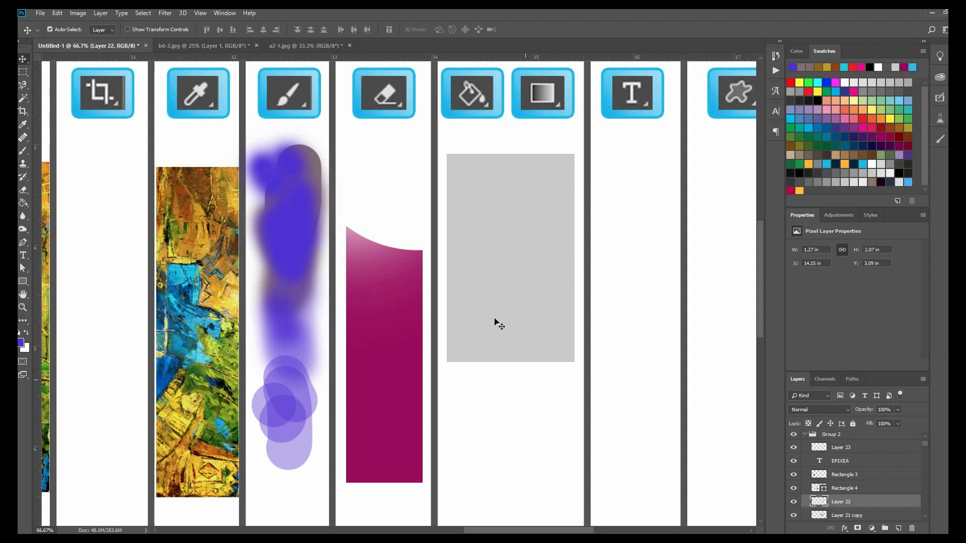
key(g)
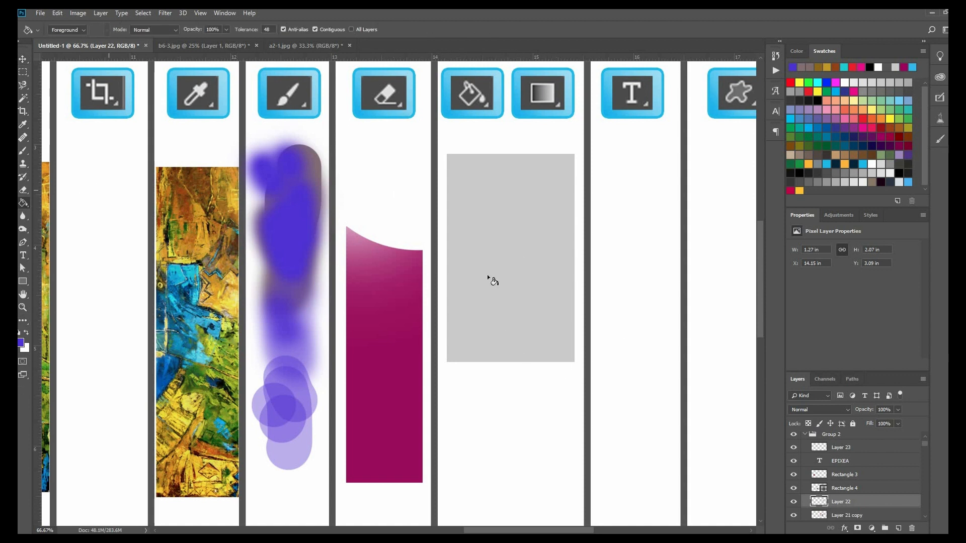
scroll(597, 164, up, 2)
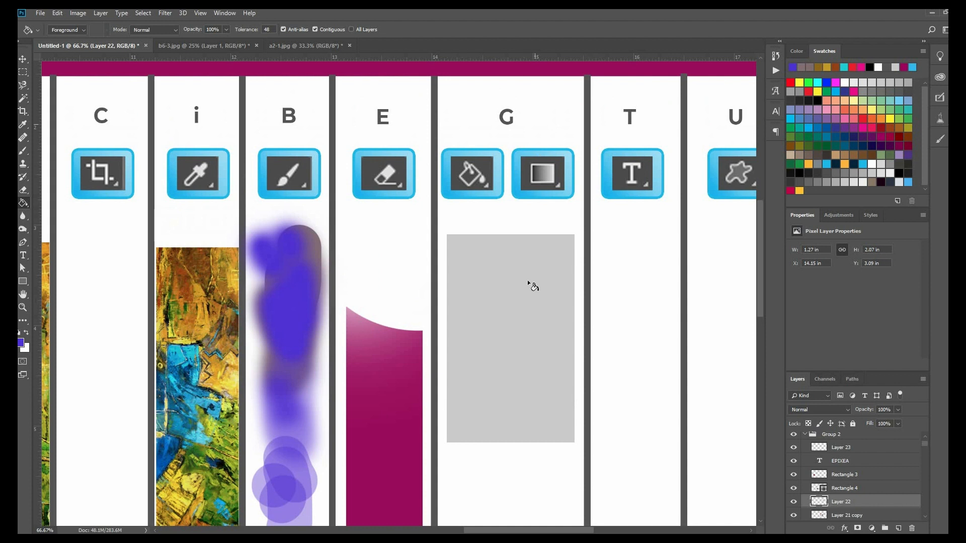
click(562, 340)
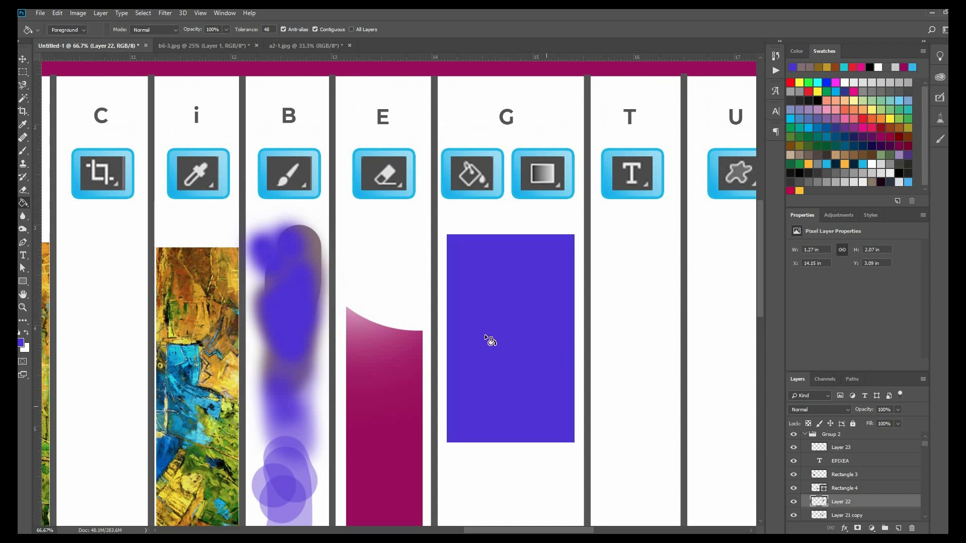
- Activate the Gradient Tool and choose the Violet, Orange gradient preset
right_click(22, 204)
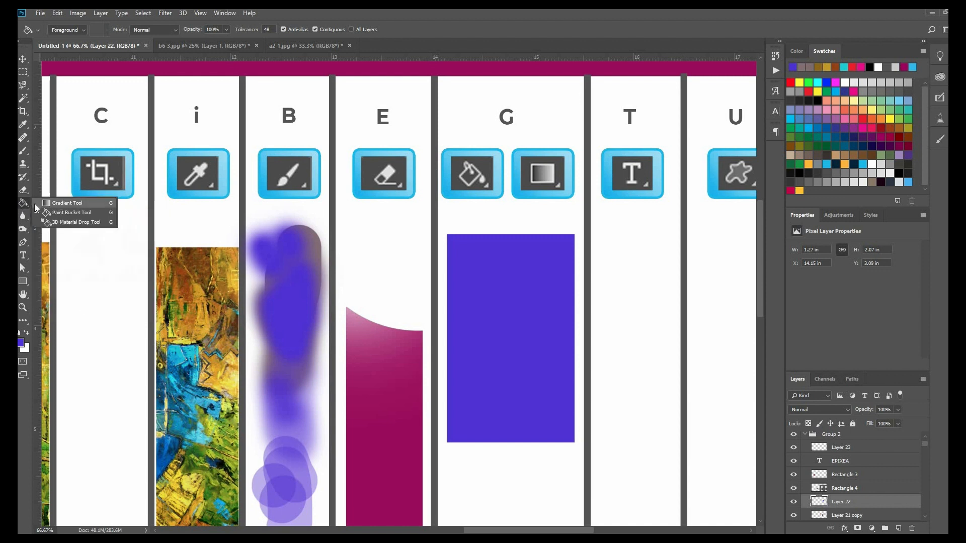
click(62, 203)
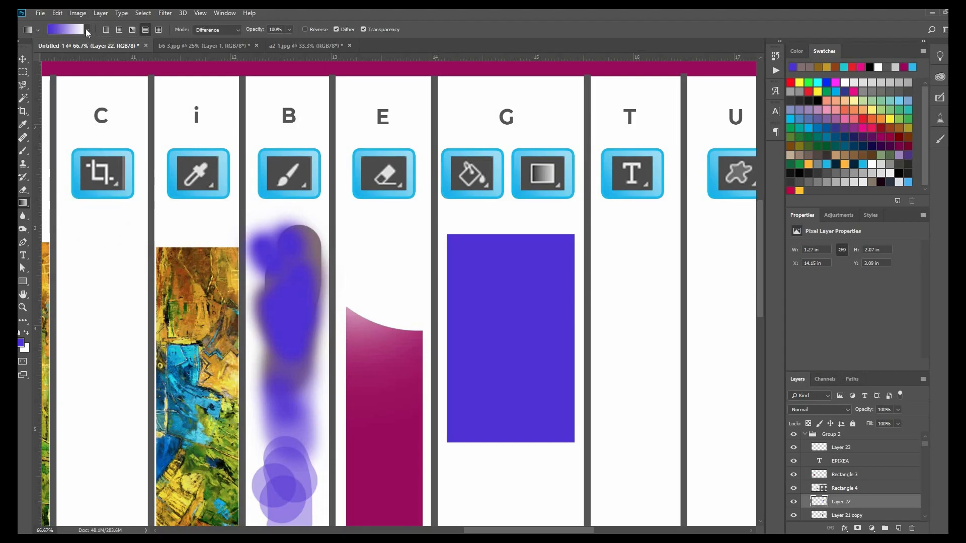
click(87, 32)
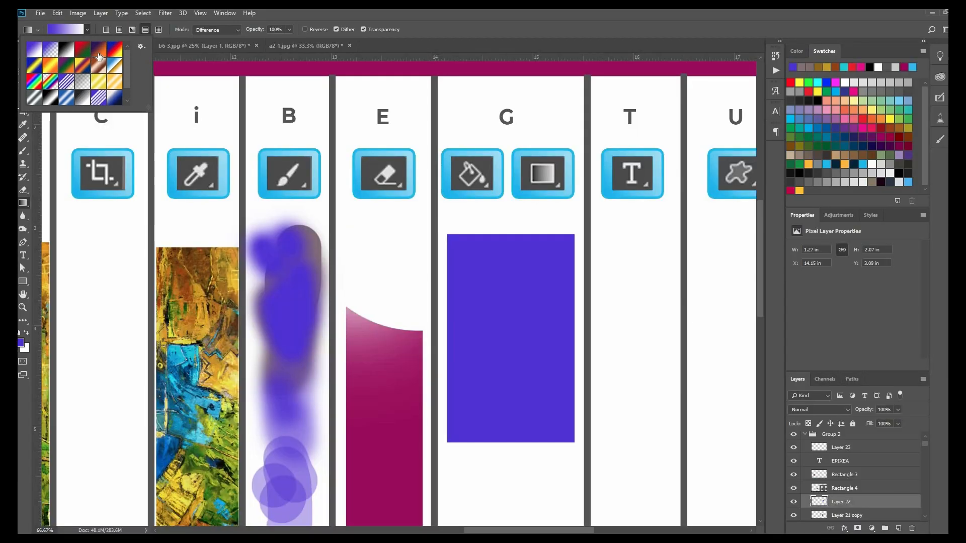
click(99, 51)
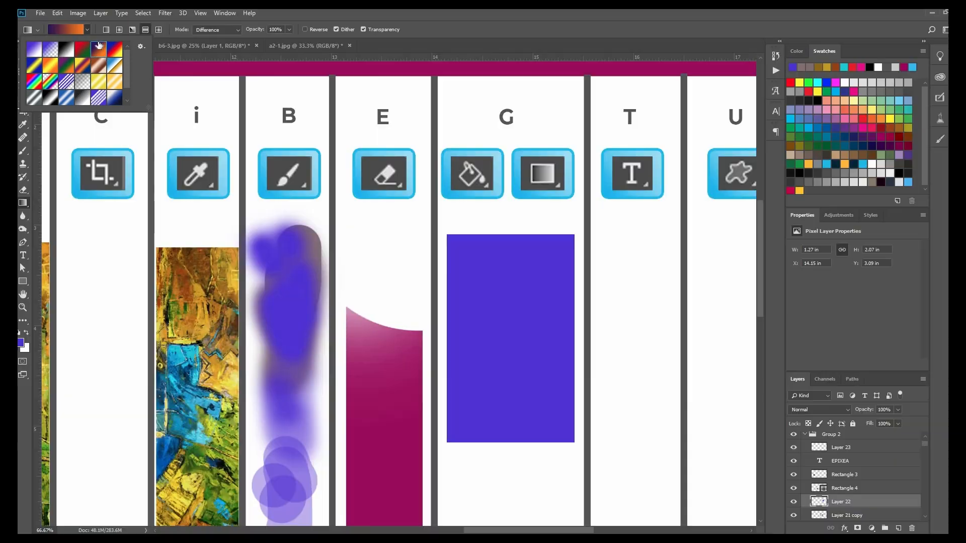
- Customize the Violet, Orange gradient by setting its start color to the rectangle's blue-violet and its end color to cyan
click(62, 27)
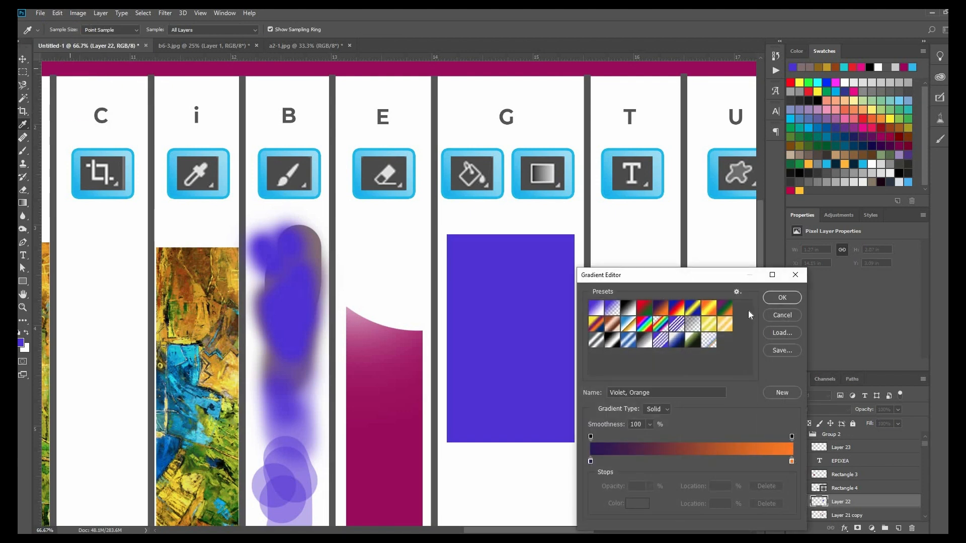
key(Return)
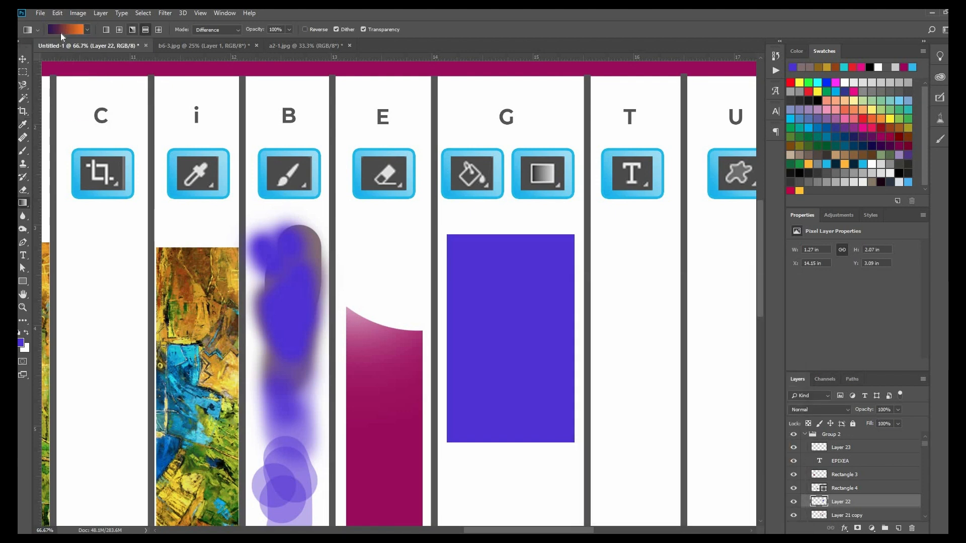
click(63, 29)
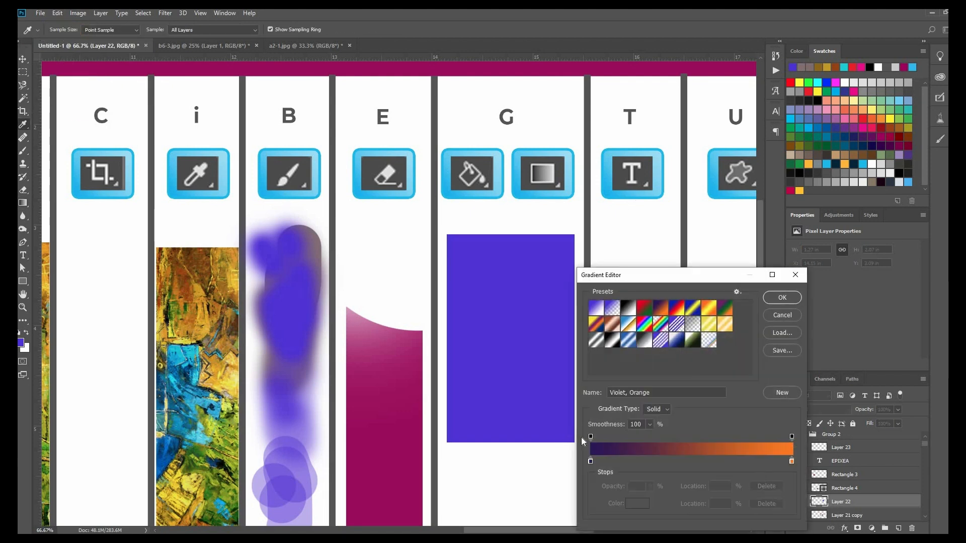
click(591, 461)
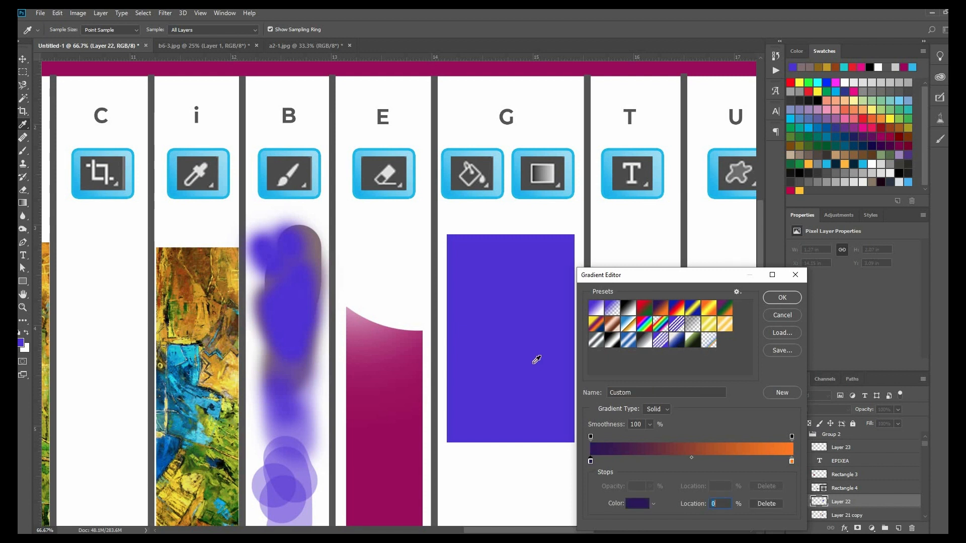
click(792, 460)
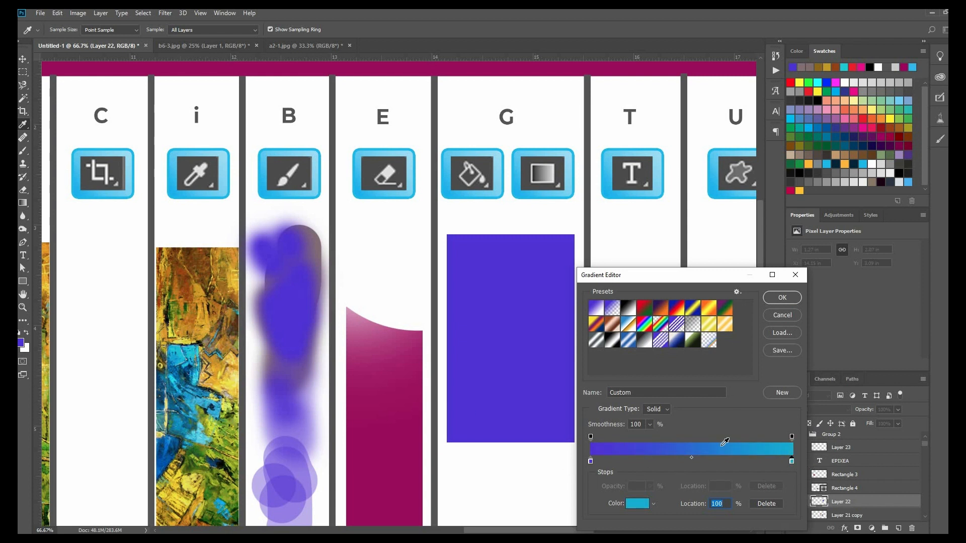
key(Return)
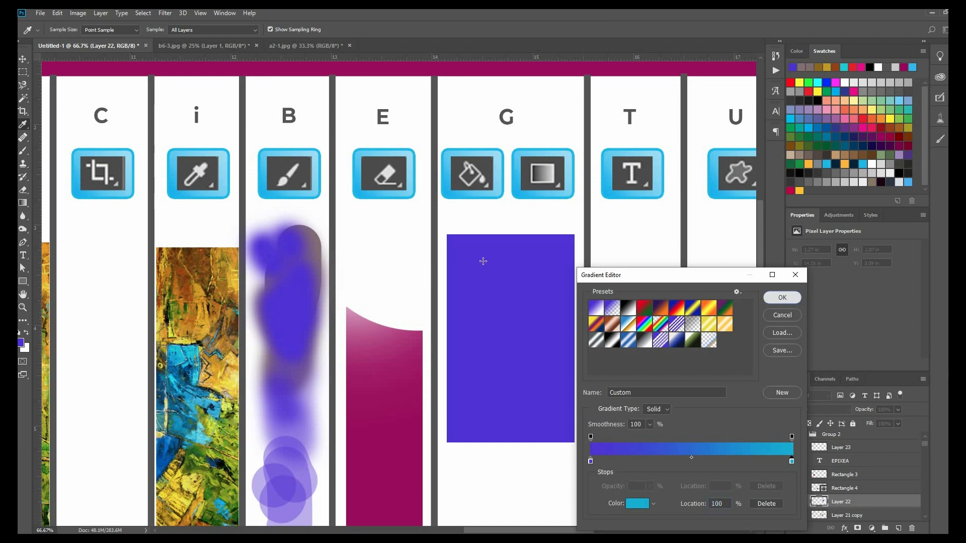
- Select the blue-violet rectangle in the G column, apply the custom gradient diagonally from its upper-left to lower-right corner, and deselect it
click(25, 101)
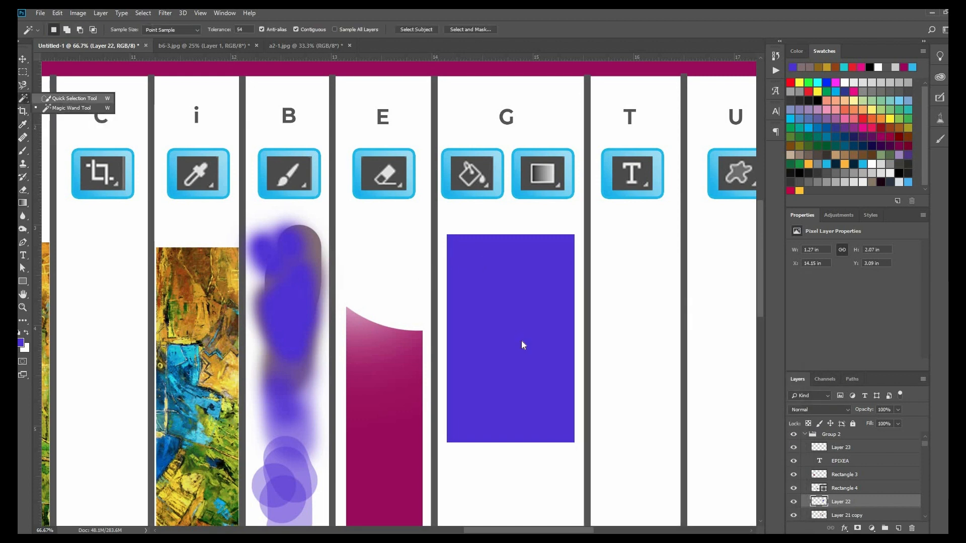
click(521, 339)
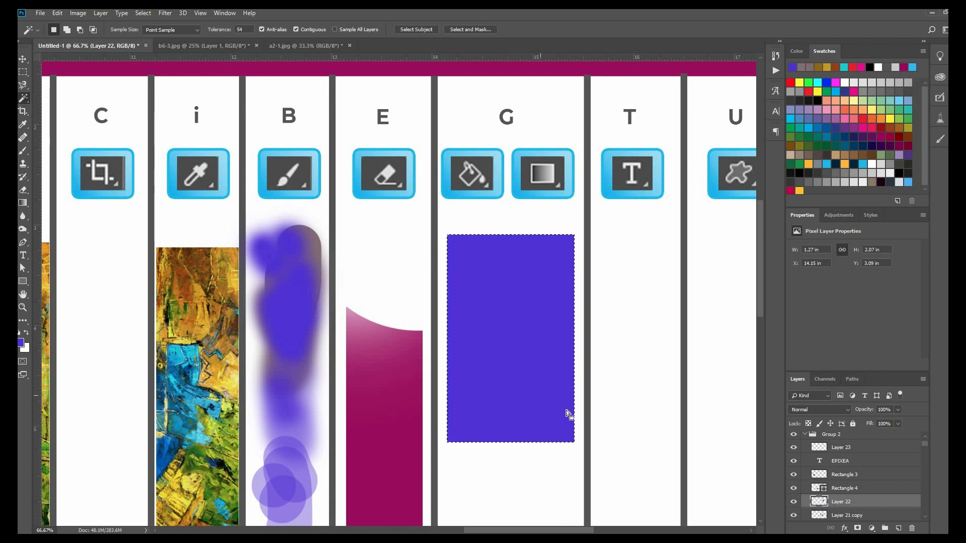
click(22, 205)
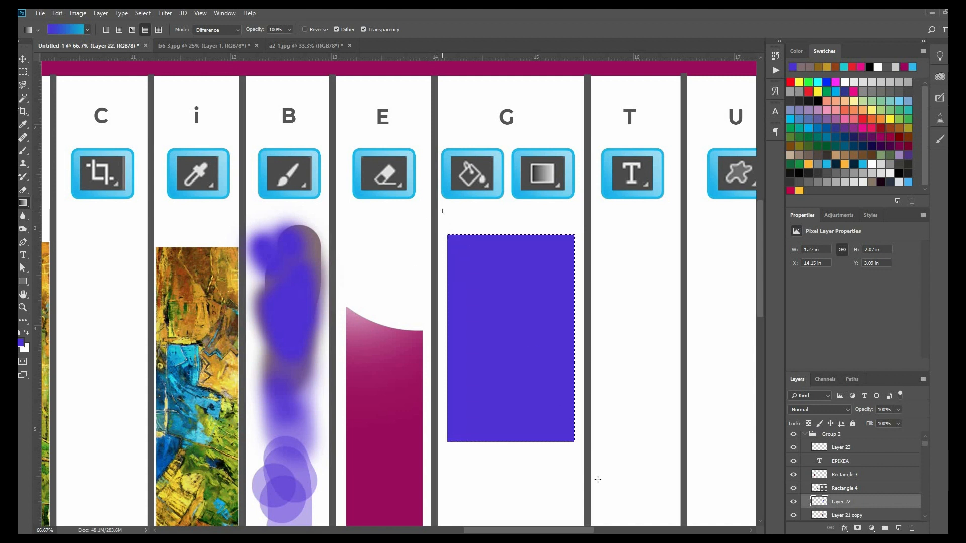
drag(442, 211, 608, 498)
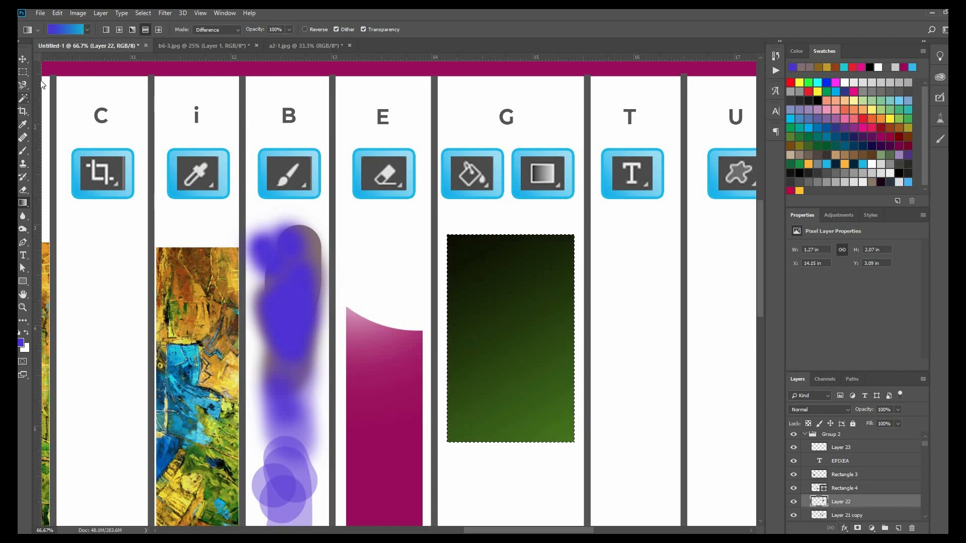
key(l)
key(ctrl+d)
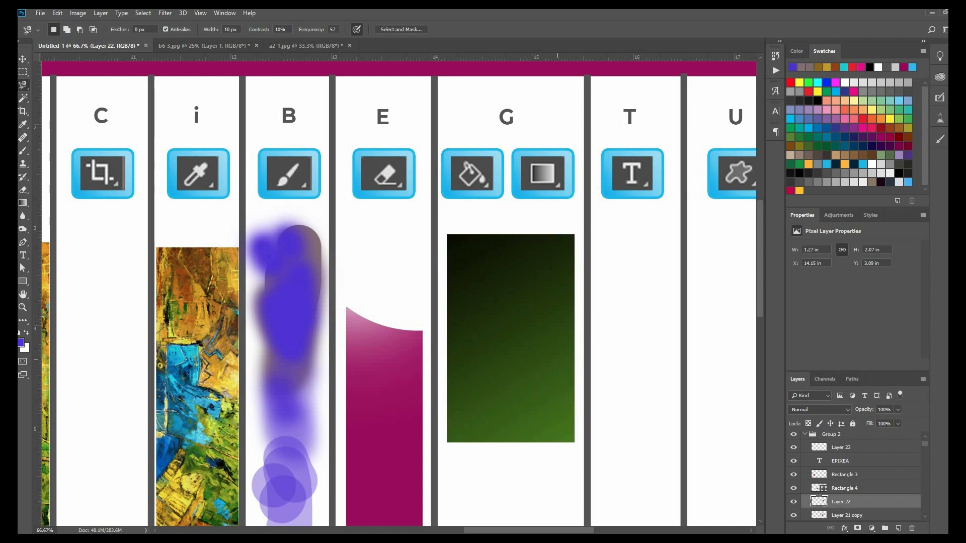
- Add the text "Epixea" in the T column below the Type tool icon, with the character settings displayed
scroll(503, 532, up, 1)
scroll(487, 242, right, 5)
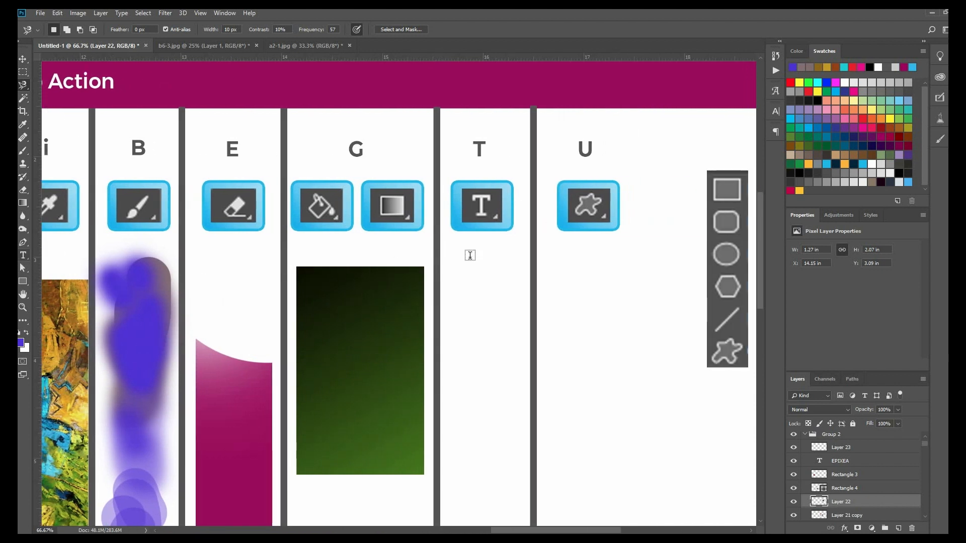
key(t)
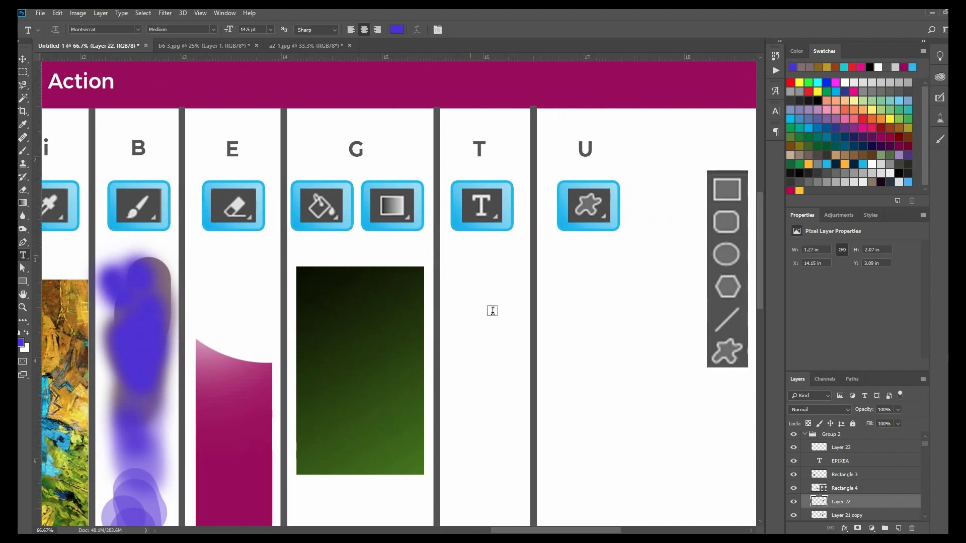
click(778, 115)
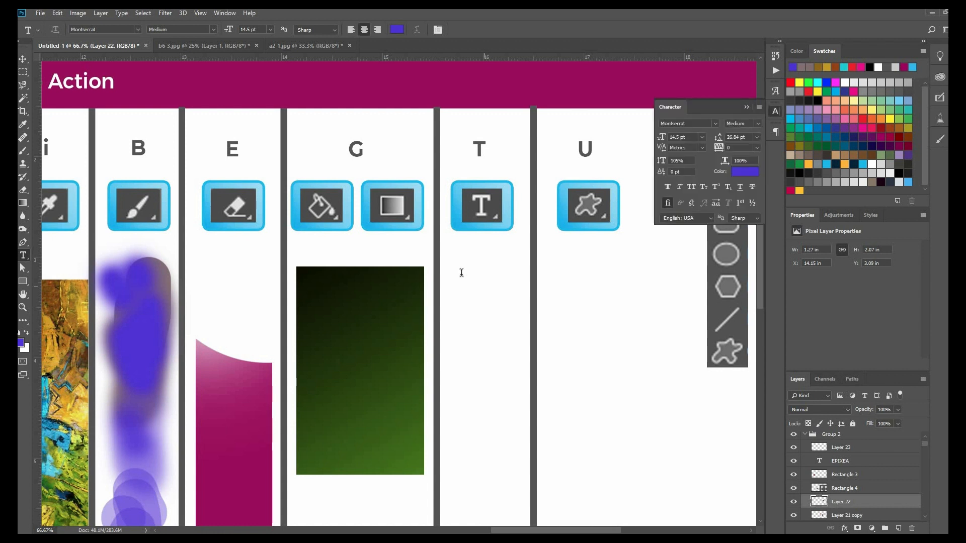
click(461, 273)
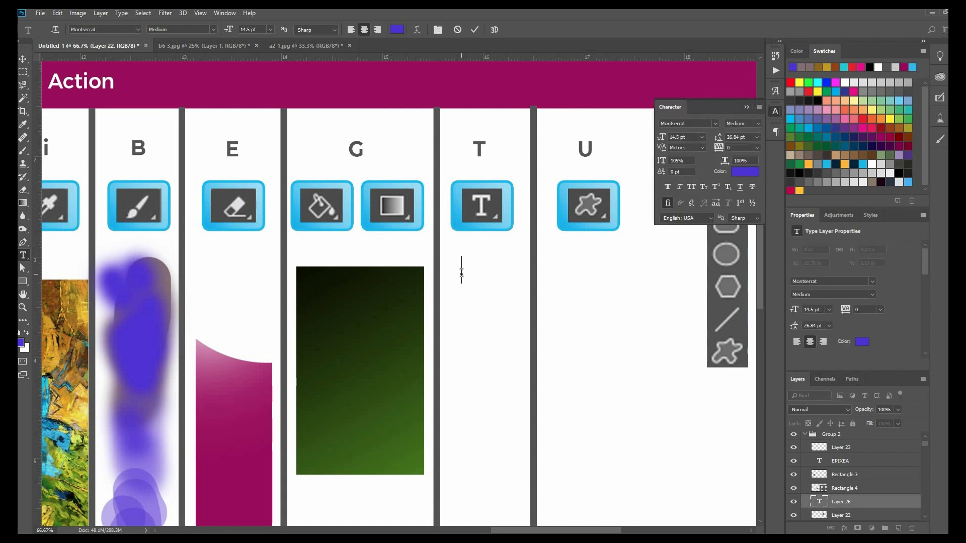
text(Epixea)
- Try faux bold, faux italic, all caps, small caps, superscript, underline and strikethrough on the whole Epixea text
key(ctrl+a)
drag(458, 308, 478, 313)
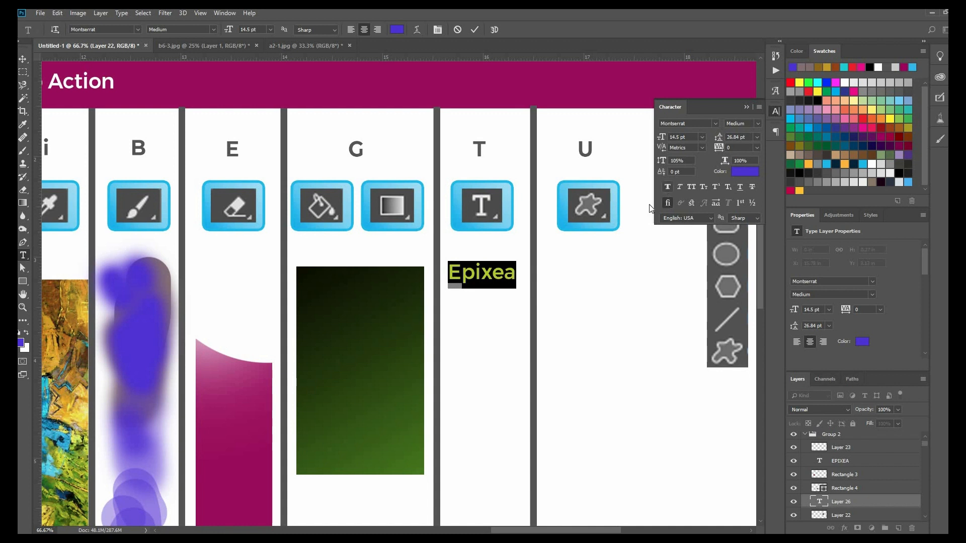
click(667, 188)
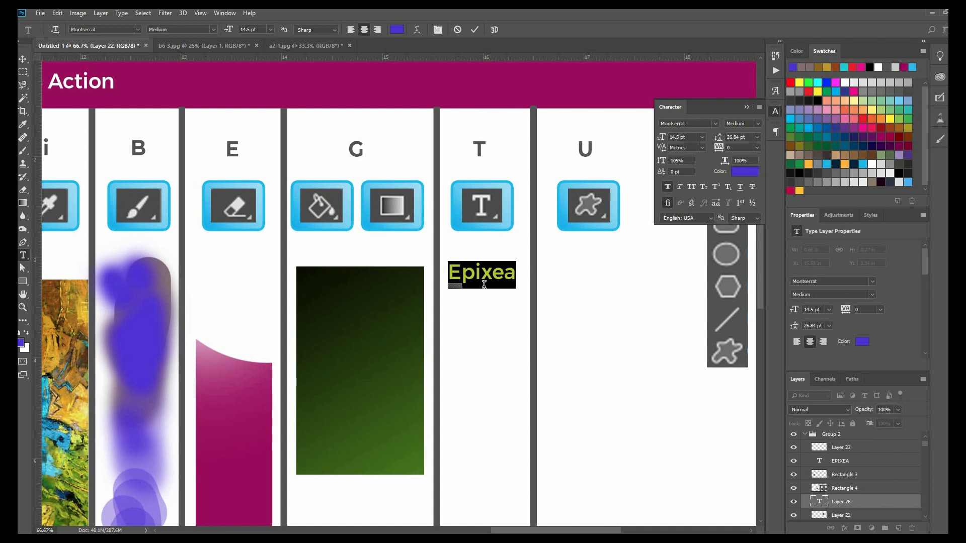
click(679, 187)
click(691, 187)
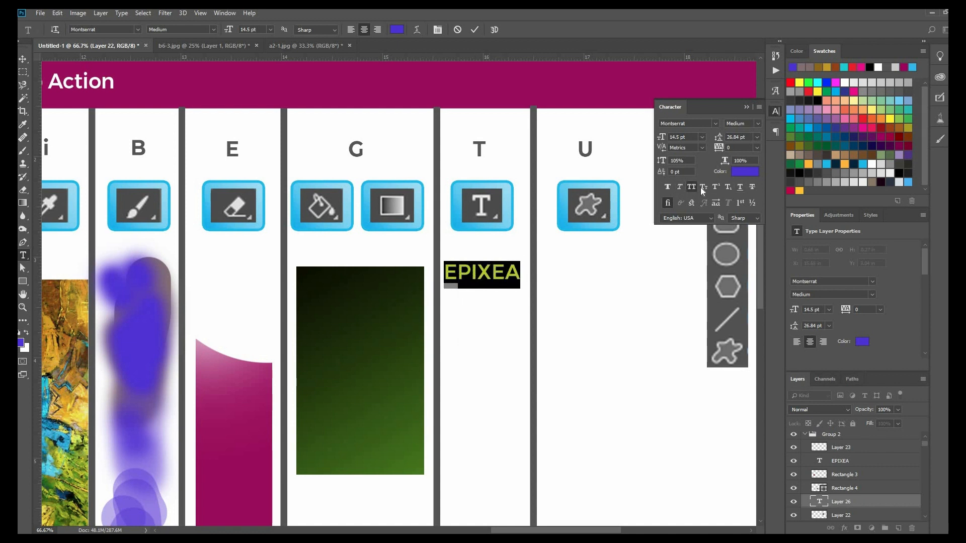
click(704, 188)
click(705, 187)
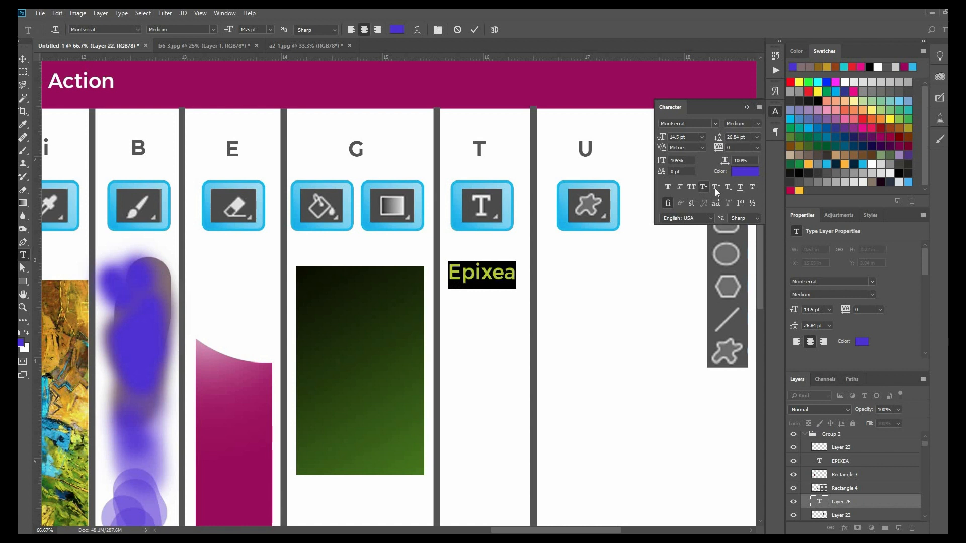
click(716, 187)
click(733, 189)
click(740, 189)
click(752, 188)
click(753, 188)
- Show the Montserrat font's glyphs and look through the alternatives for the letter x in Epixea
click(776, 91)
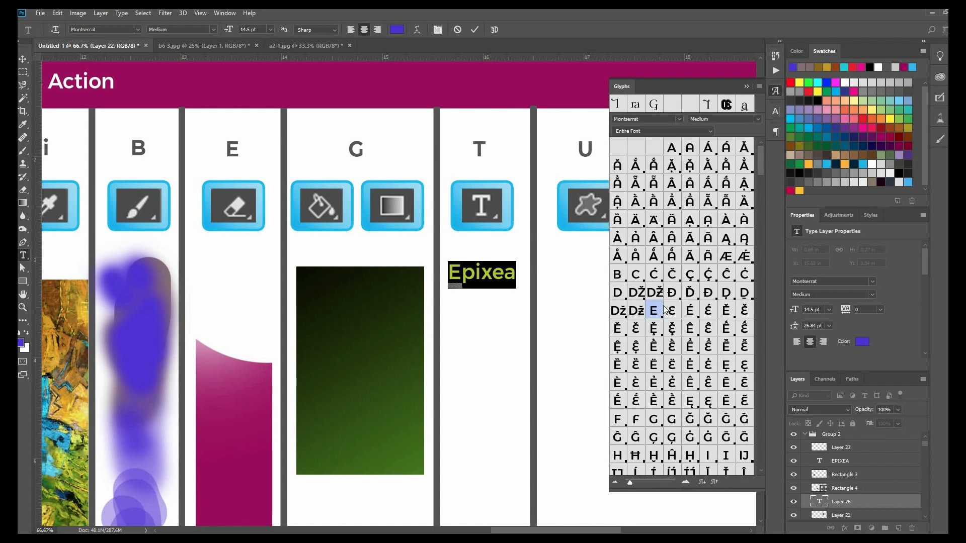
click(490, 274)
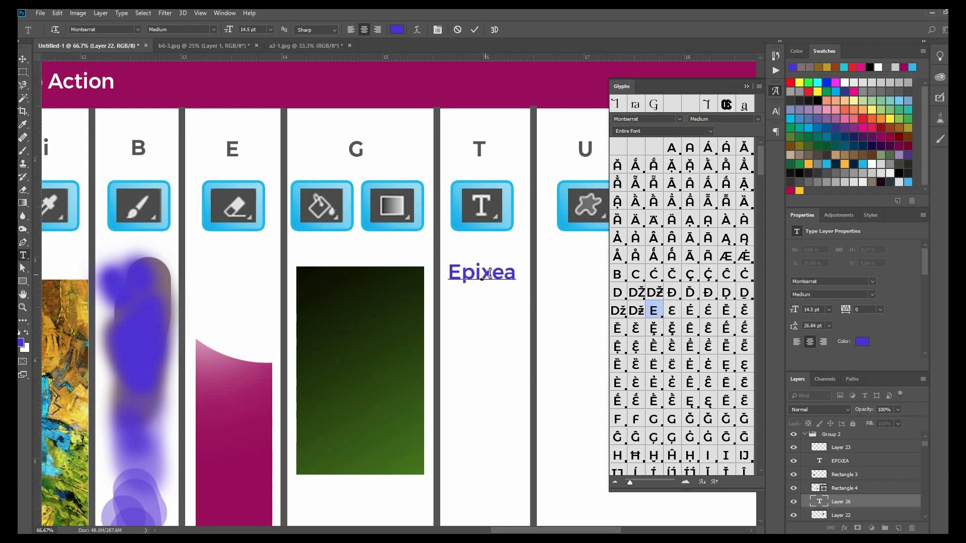
drag(490, 273, 482, 273)
scroll(700, 448, down, 3)
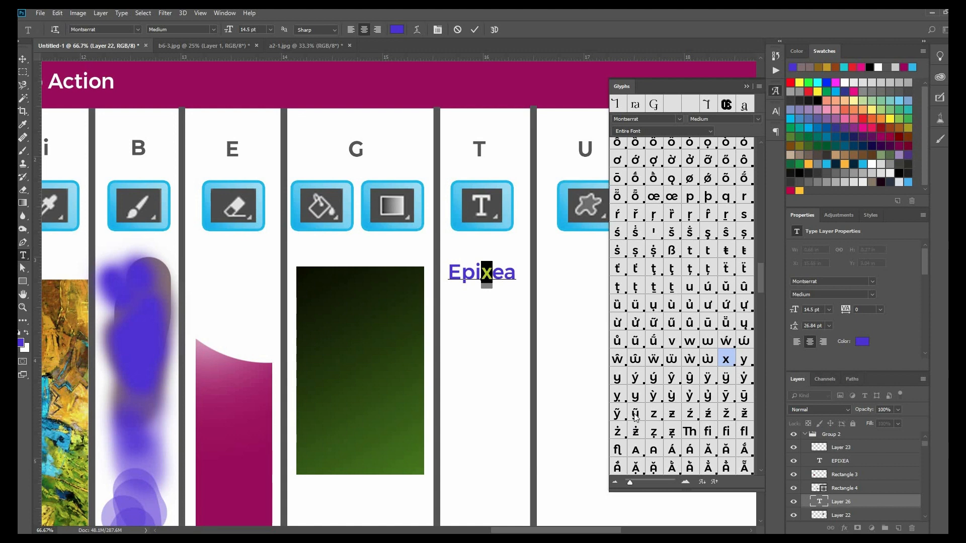
scroll(683, 386, down, 5)
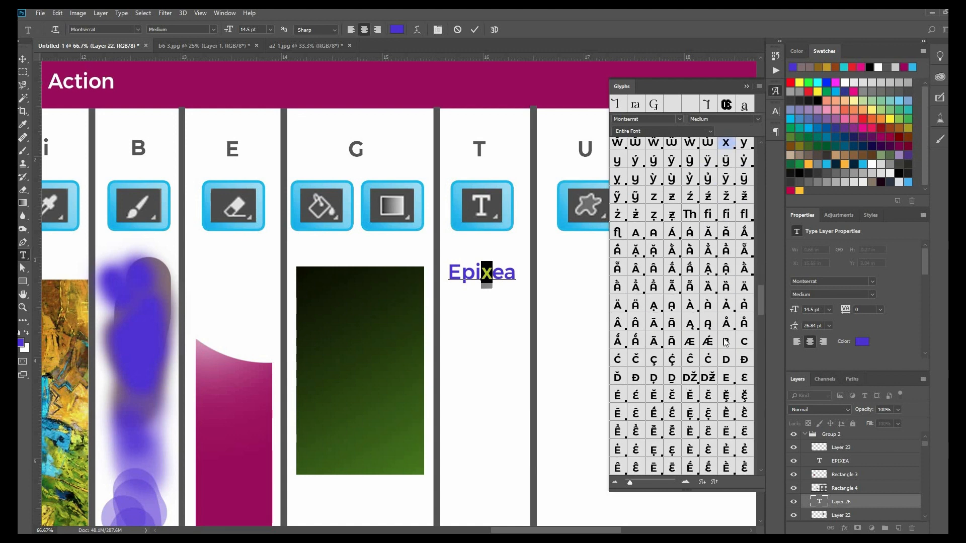
drag(760, 385, 775, 362)
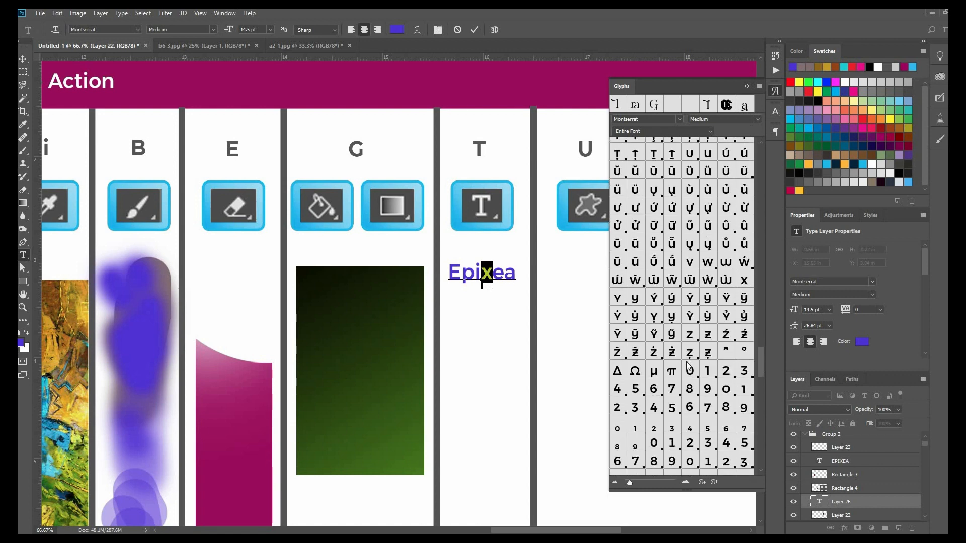
click(748, 282)
- Replace the letter p in Epixea with the þ glyph, close the glyph list and commit the text
drag(462, 276, 476, 276)
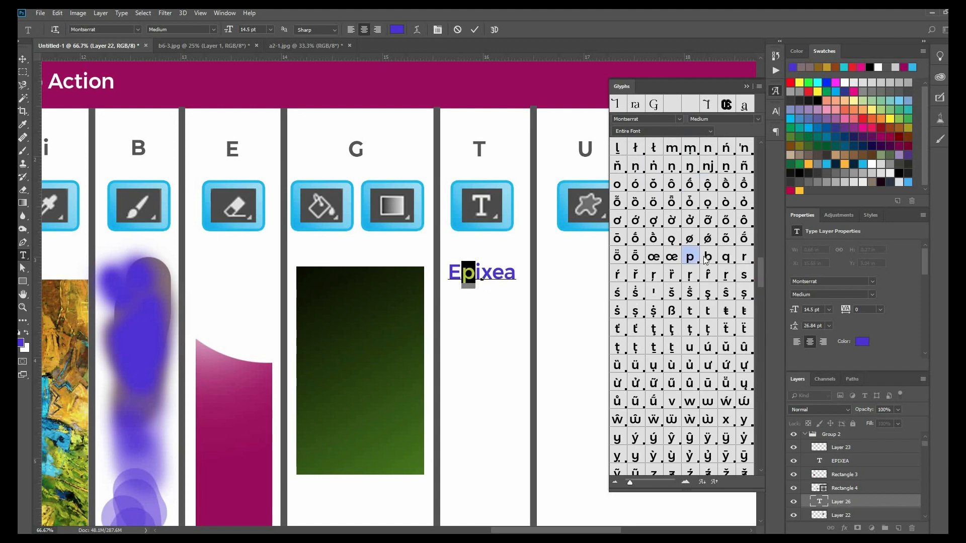
double_click(707, 257)
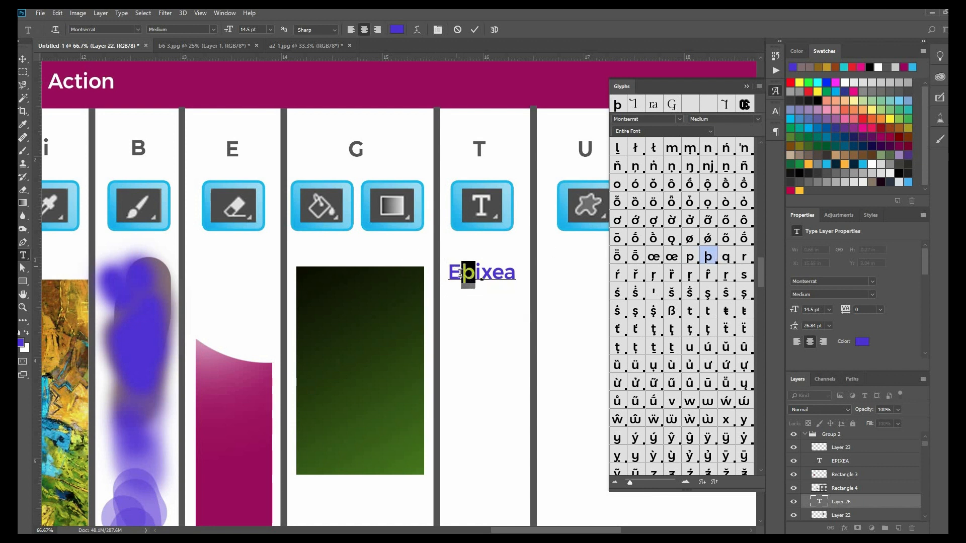
click(465, 272)
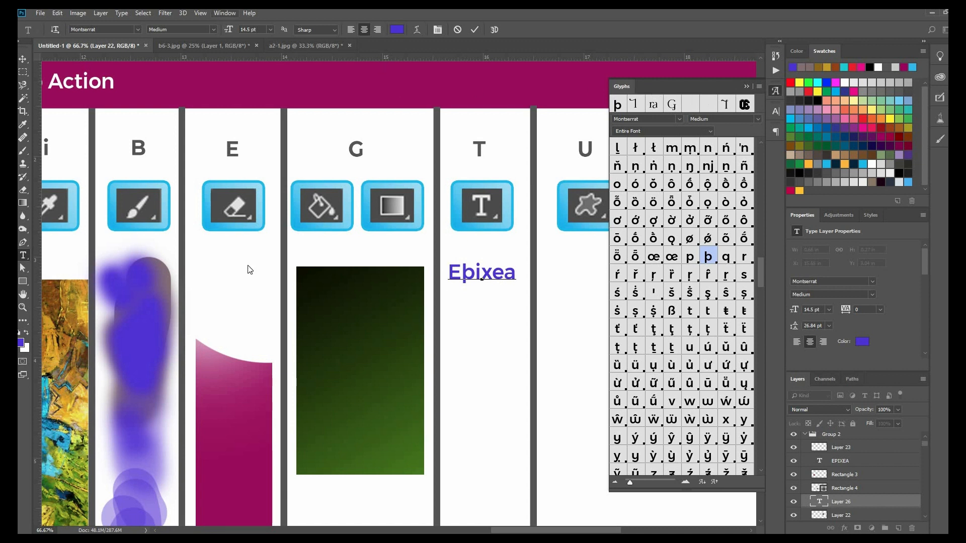
click(224, 13)
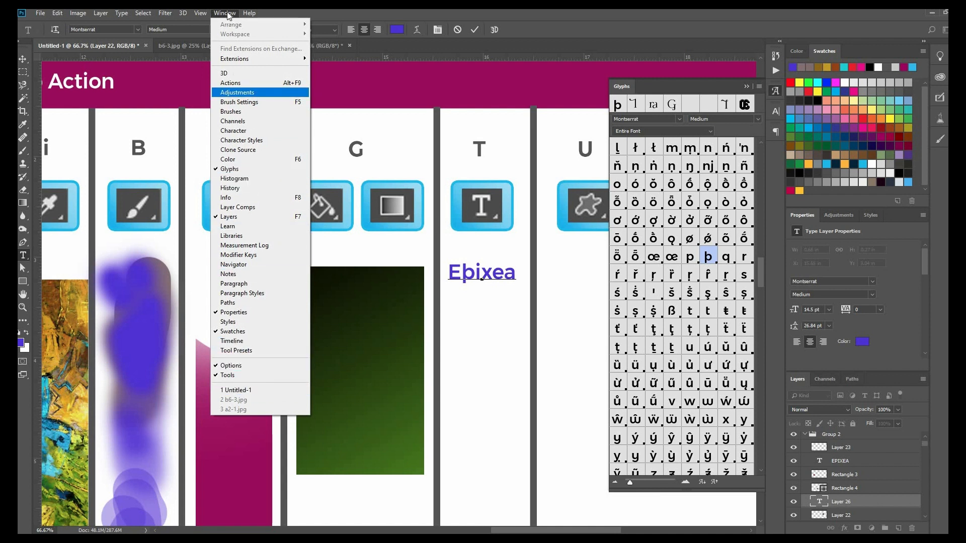
click(925, 290)
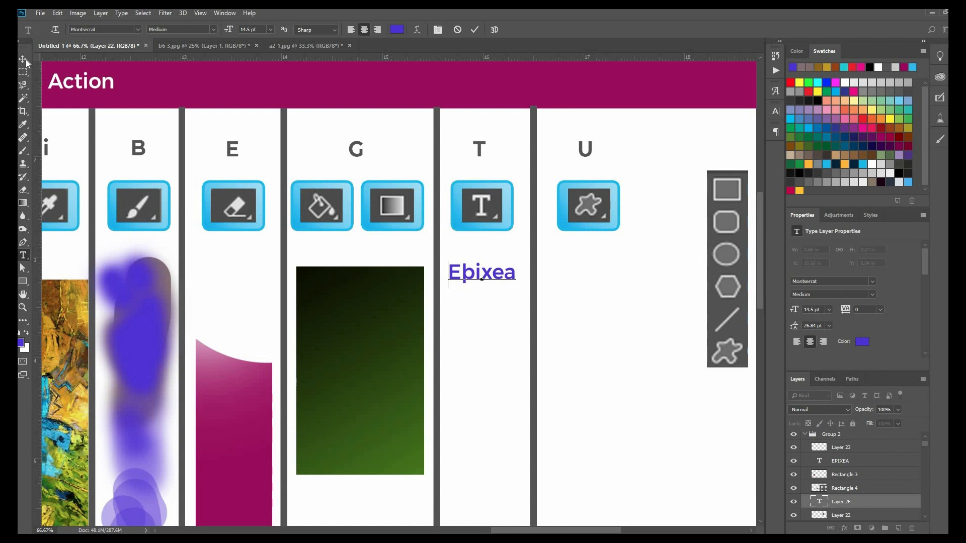
click(24, 60)
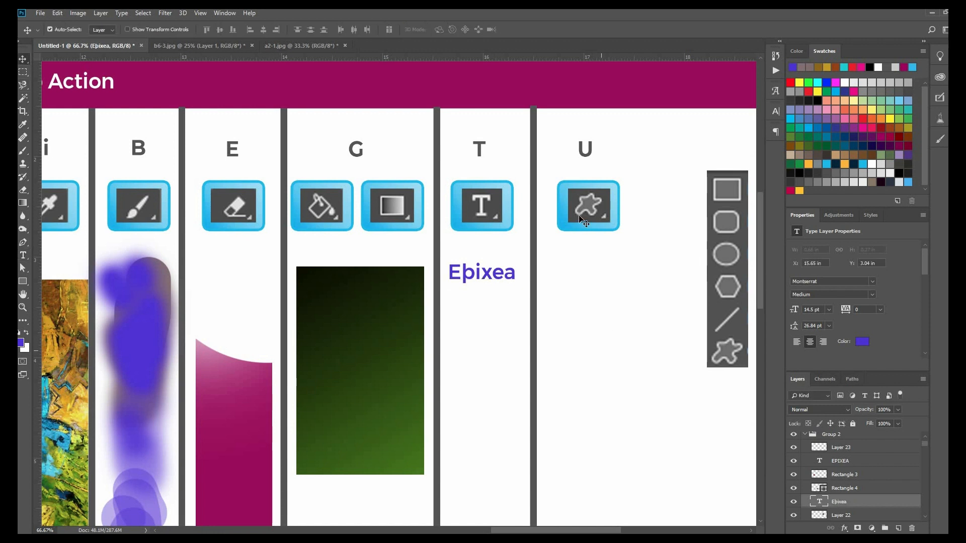
- Draw a blue-violet rectangle shape of about 215 × 195 px in the U column below the Custom Shape icon
click(599, 214)
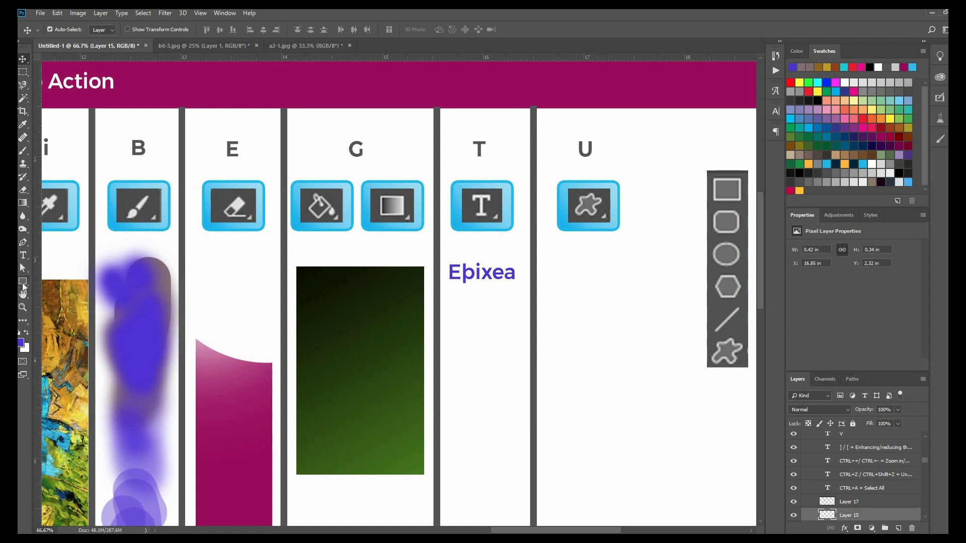
click(22, 282)
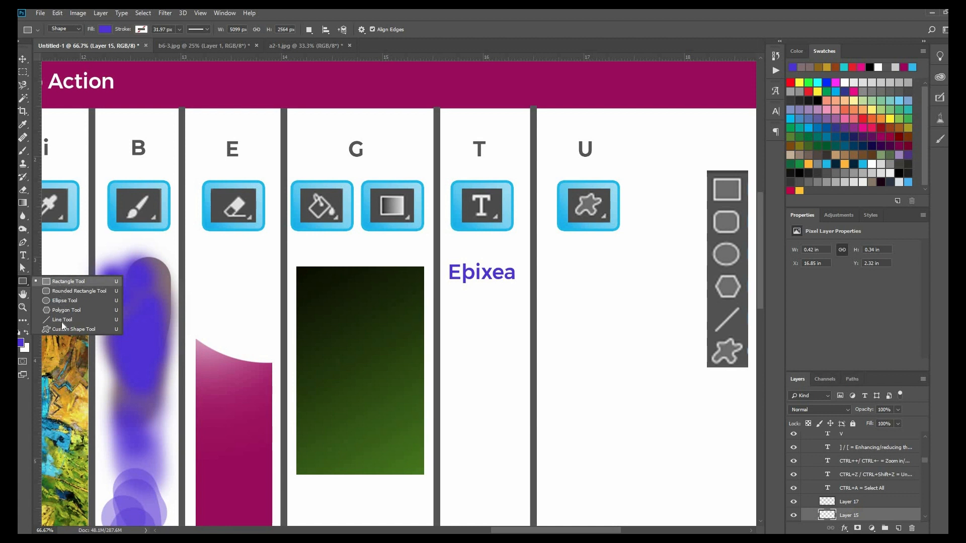
click(63, 283)
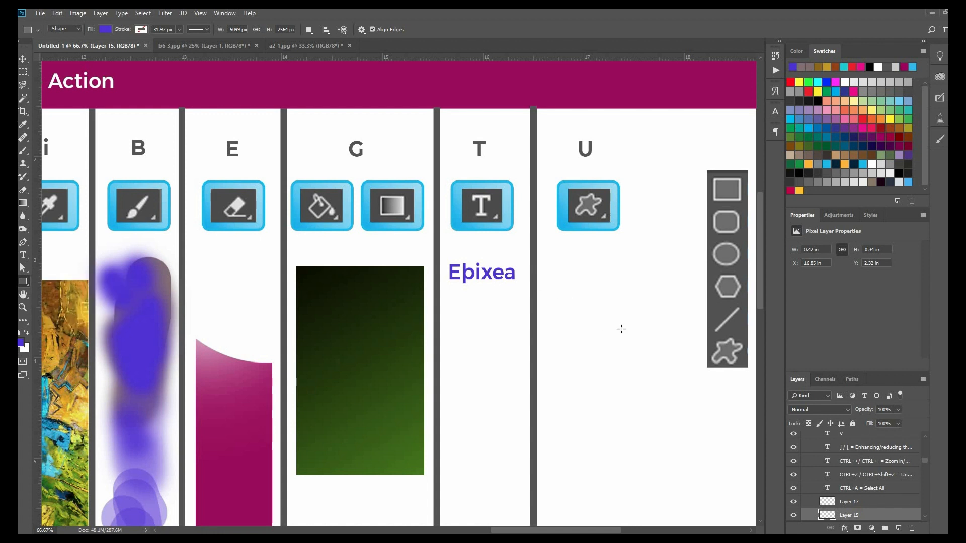
mouse_move(554, 267)
mouse_down()
mouse_move(600, 324)
mouse_move(628, 335)
mouse_up()
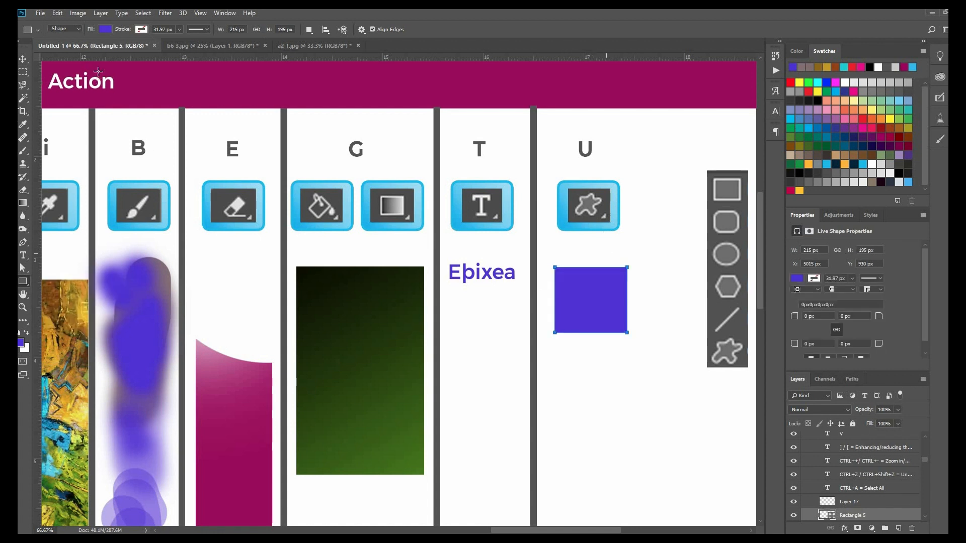
- Fill the rectangle in the U column with coral pink and give it a purple stroke
click(105, 29)
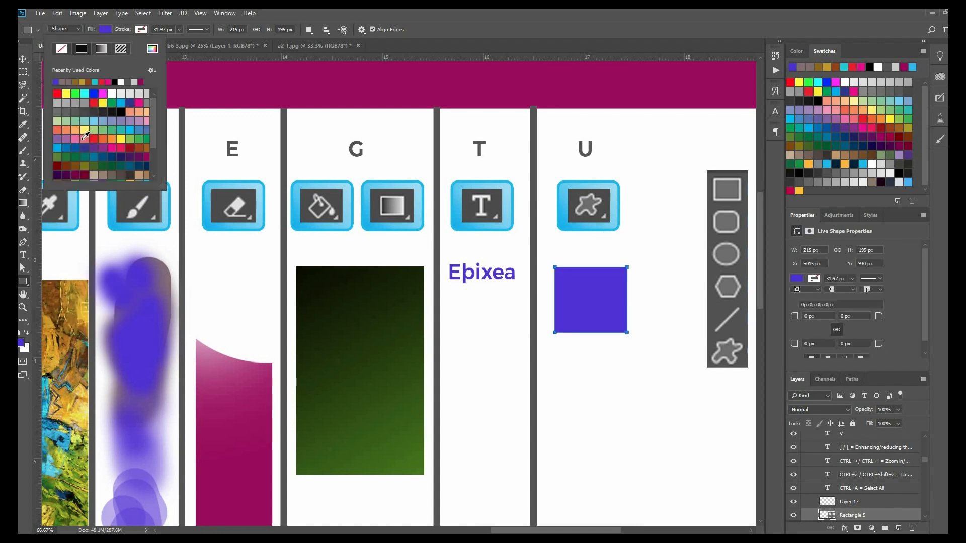
click(132, 113)
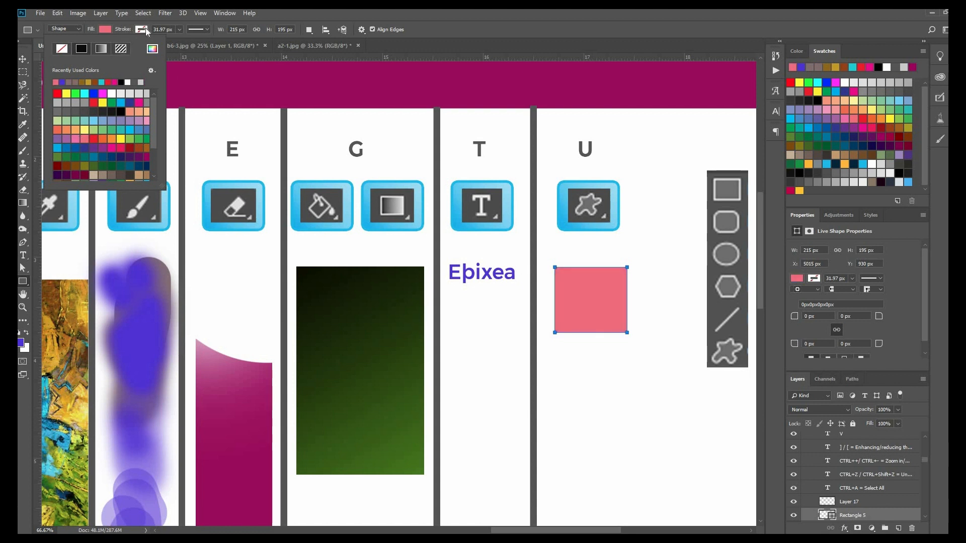
click(144, 30)
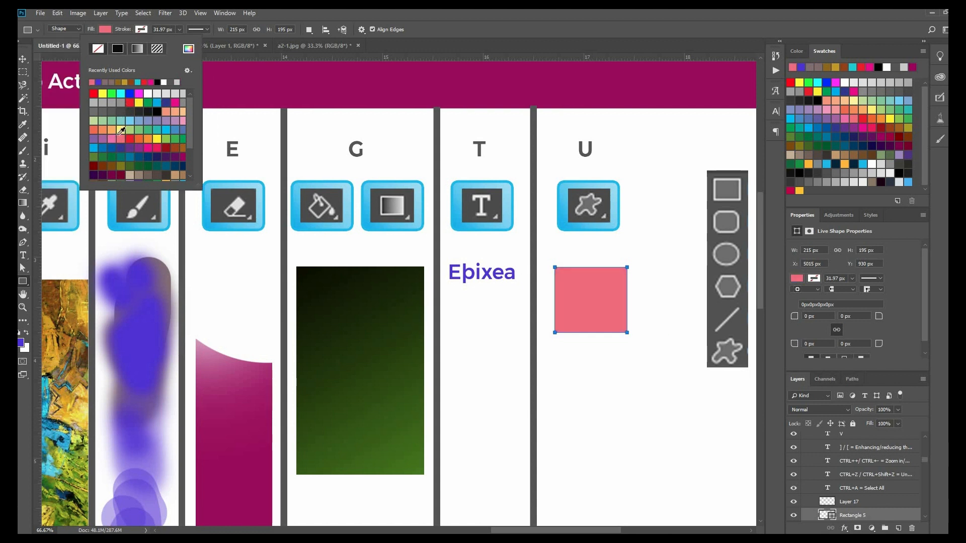
click(143, 126)
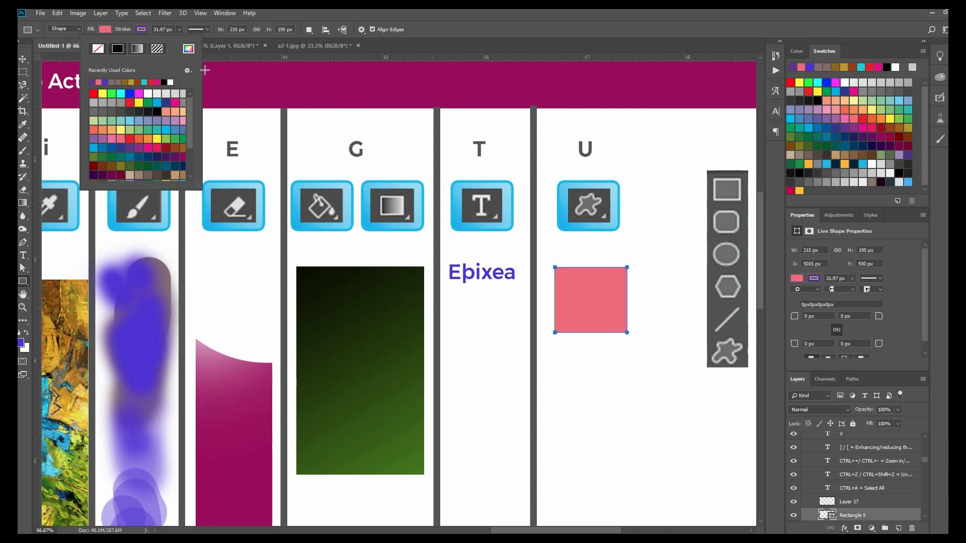
- Give the rectangle a dotted stroke after trying a dashed one, and set the stroke width to about 4.68 px
click(179, 30)
drag(176, 41, 177, 41)
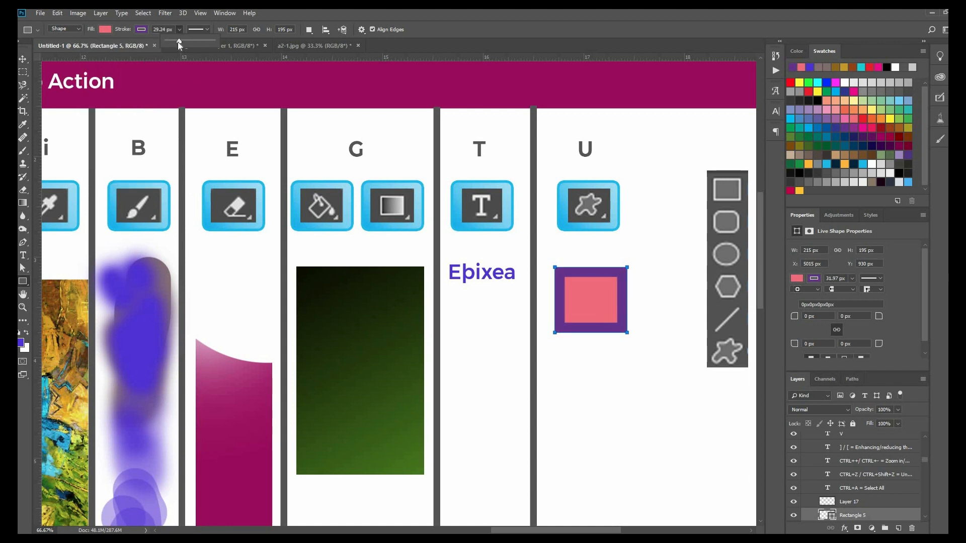
click(208, 29)
click(194, 93)
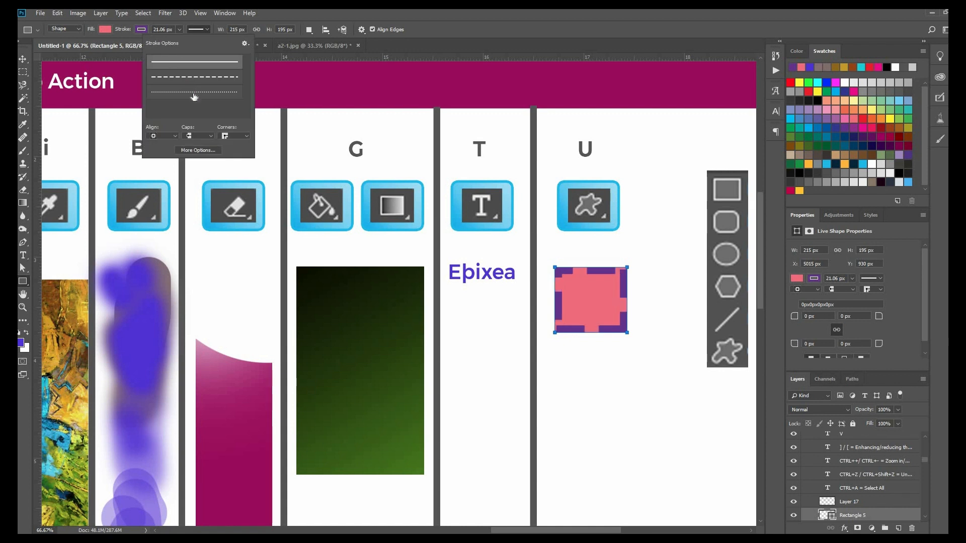
click(194, 94)
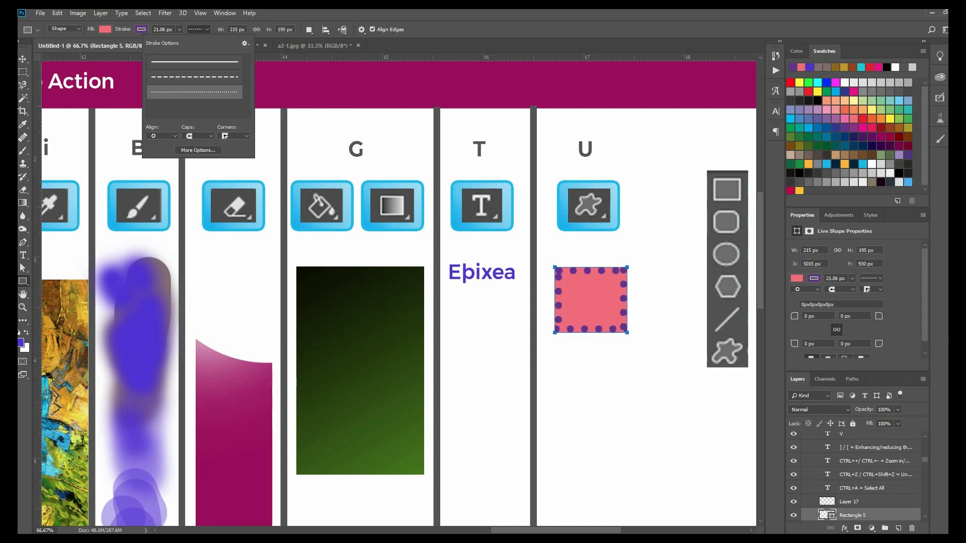
click(179, 29)
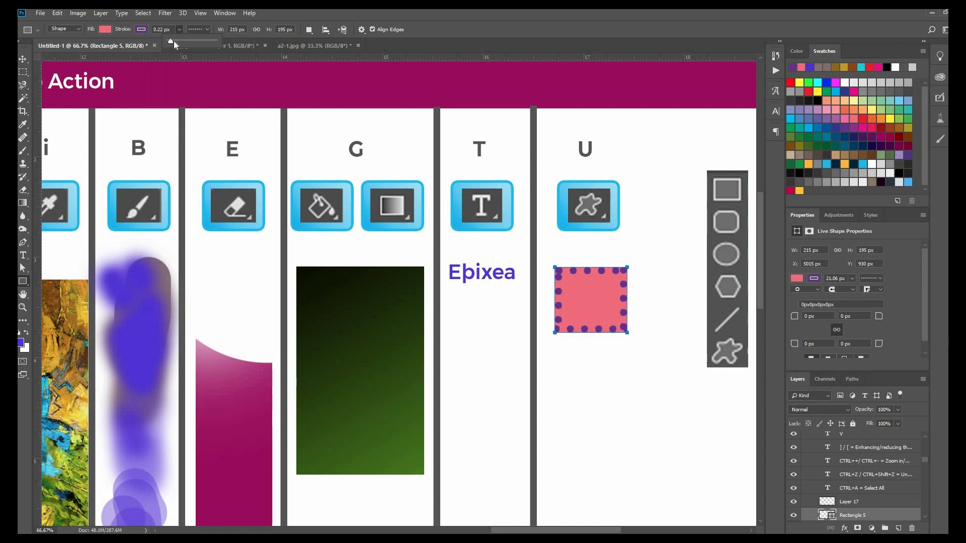
drag(174, 42, 176, 43)
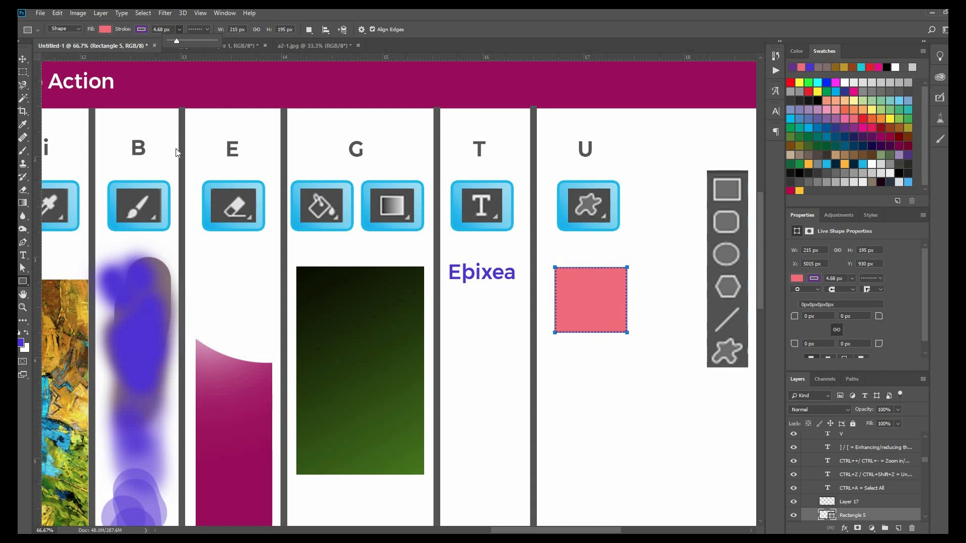
- Align the rectangle's stroke outside the path, trying centre alignment first, and set butt caps and round corners
click(198, 30)
click(162, 136)
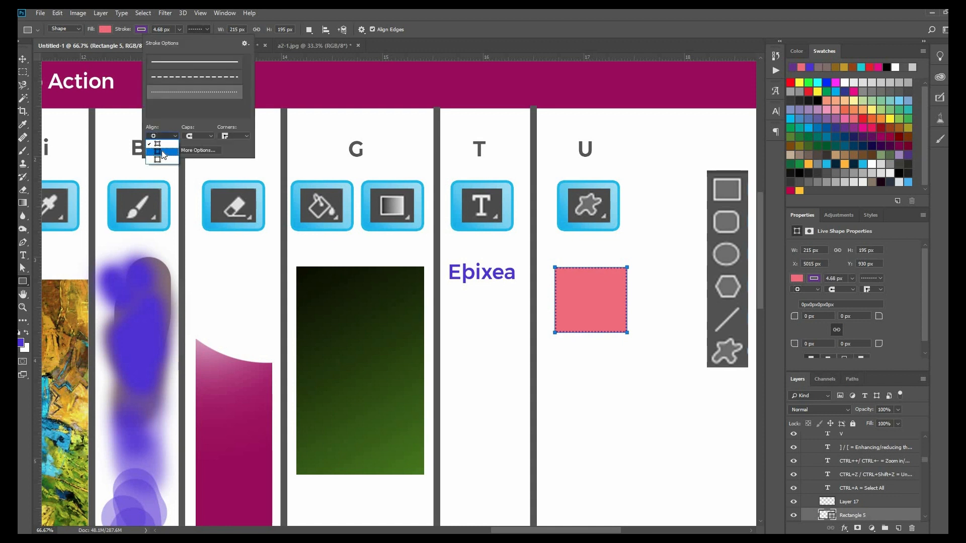
click(163, 153)
click(163, 136)
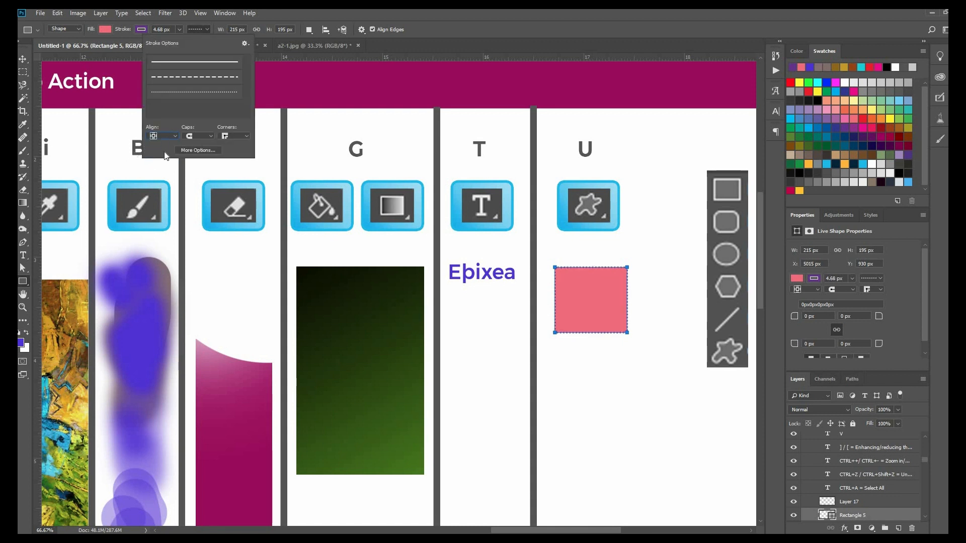
click(161, 161)
click(198, 136)
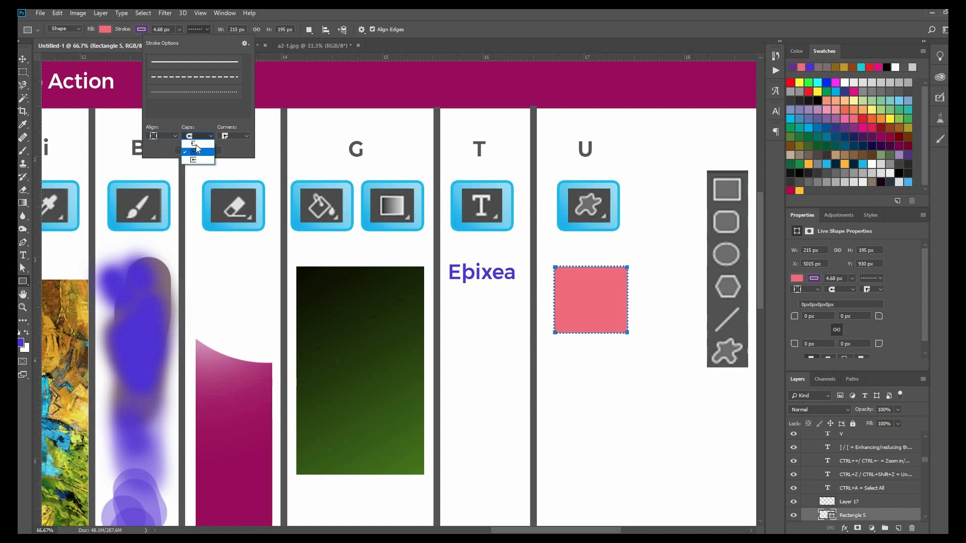
click(235, 136)
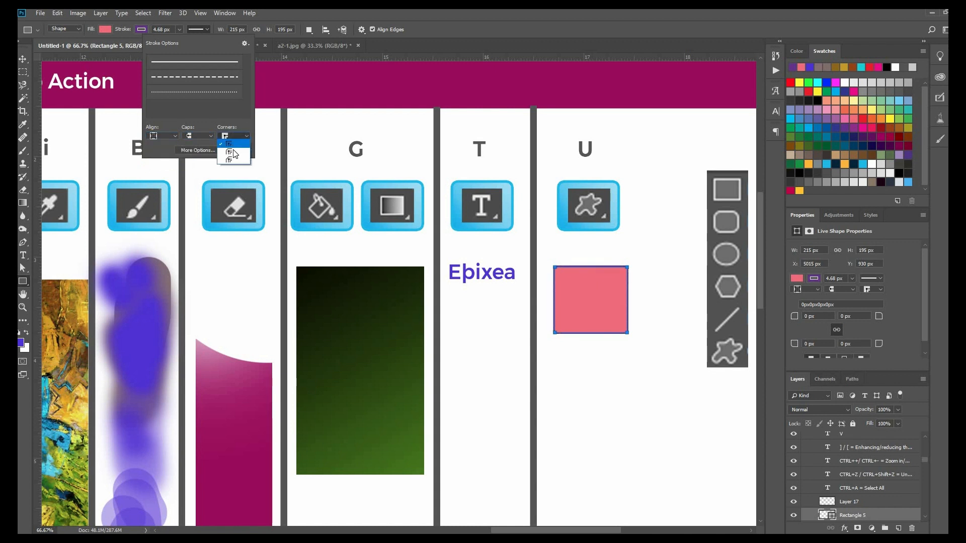
click(235, 152)
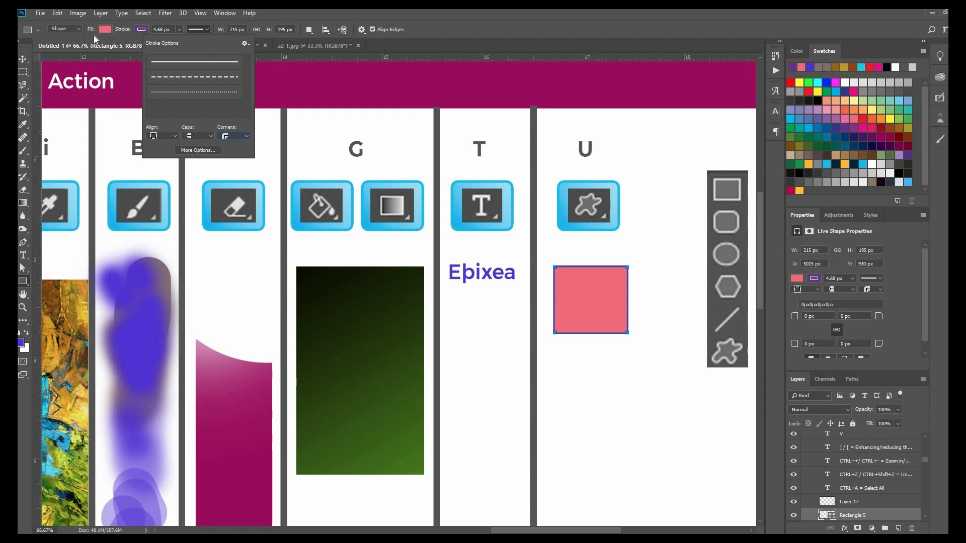
- Draw a rounded rectangle of about 297 × 232 px with a 10 px radius below the coral pink rectangle
click(25, 282)
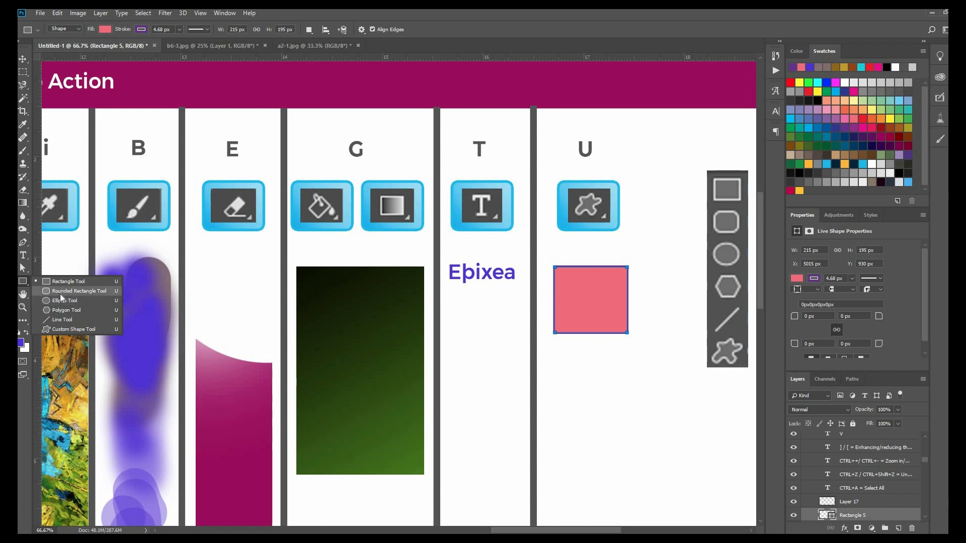
click(59, 293)
drag(558, 364, 658, 442)
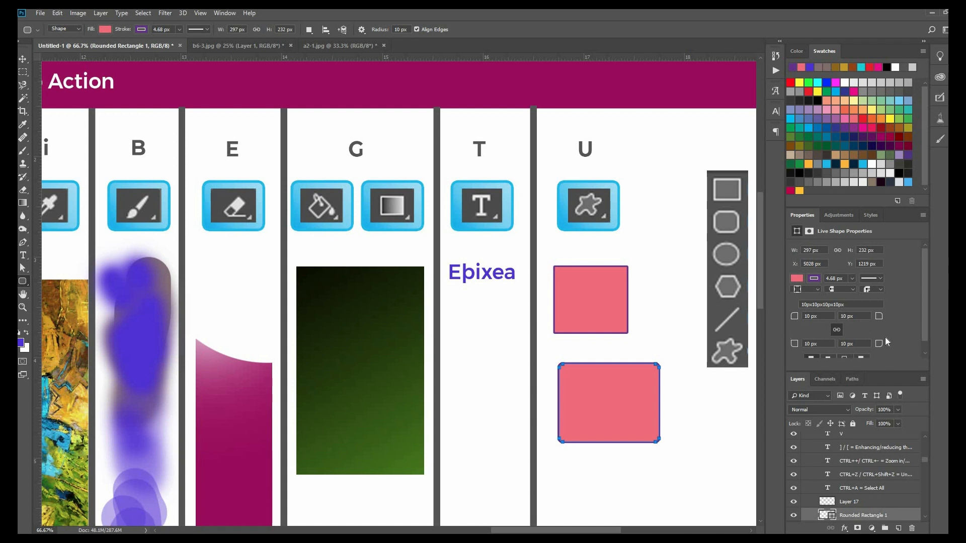
- Set all corner radii of the rounded rectangle to 21 px, unlink them and increase the lower-right corner to 133 px
mouse_move(793, 318)
mouse_down()
mouse_move(804, 318)
mouse_move(779, 314)
mouse_move(803, 318)
mouse_up()
click(837, 330)
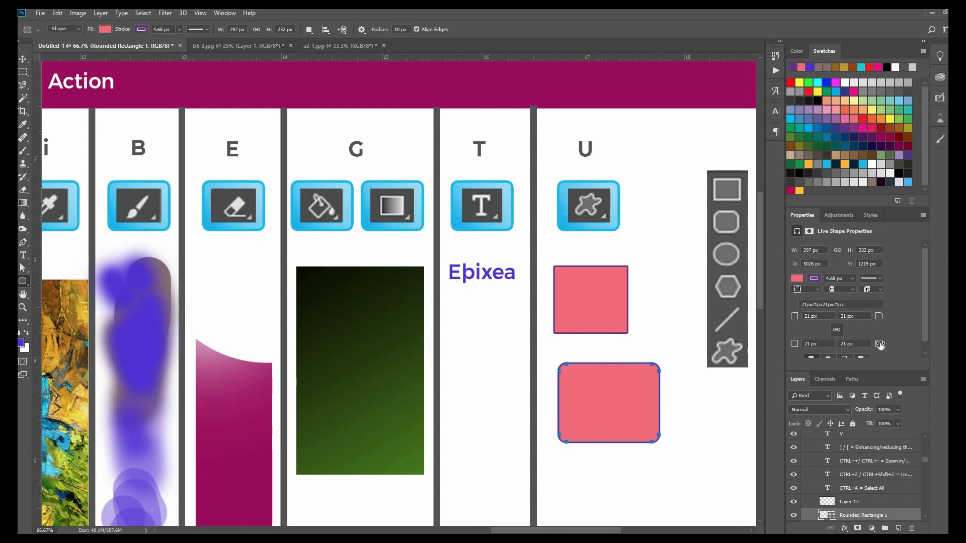
drag(892, 346, 910, 353)
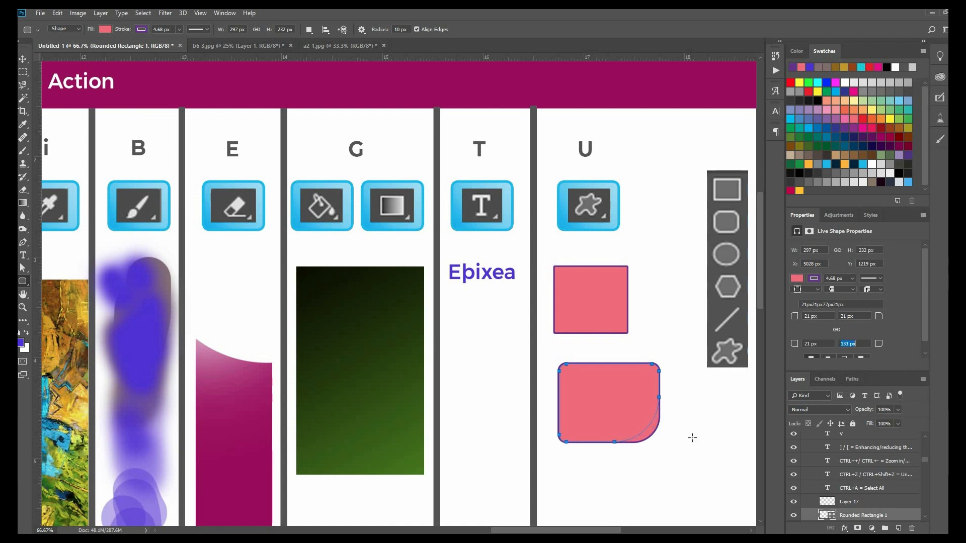
- Change the rounded rectangle's stroke to dark blue and its fill to crimson
click(816, 282)
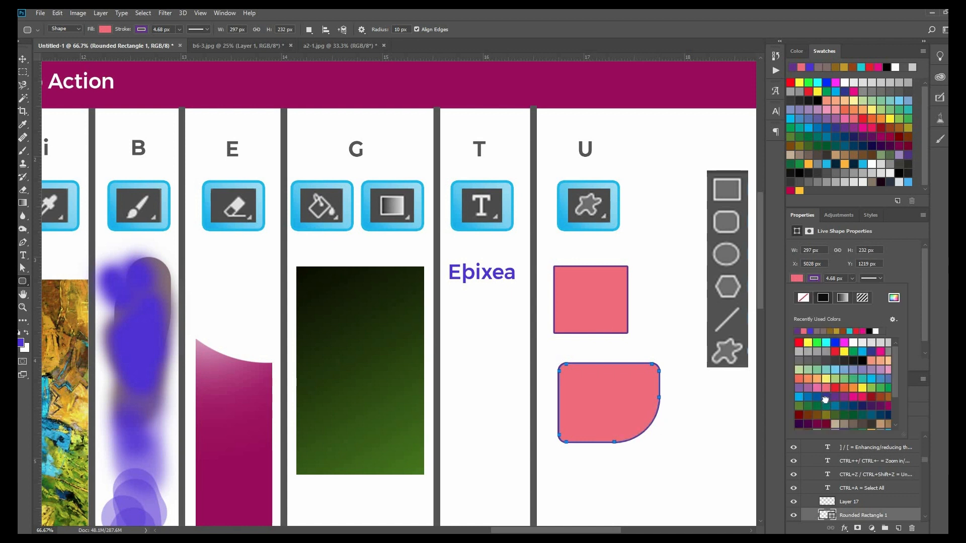
click(800, 280)
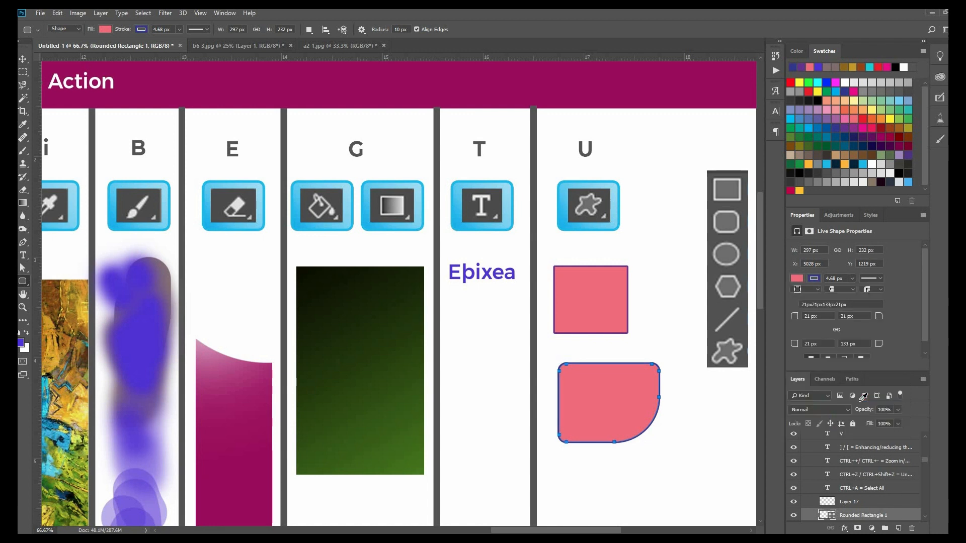
click(859, 397)
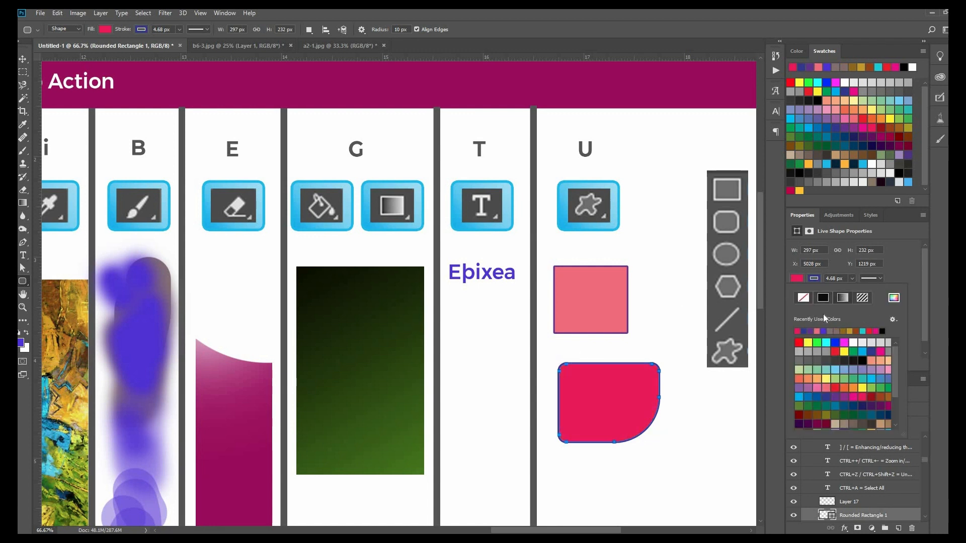
- Try a violet-to-white gradient and several patterns as the rounded rectangle's fill, ending with the multicoloured geometric pattern
click(843, 298)
click(801, 337)
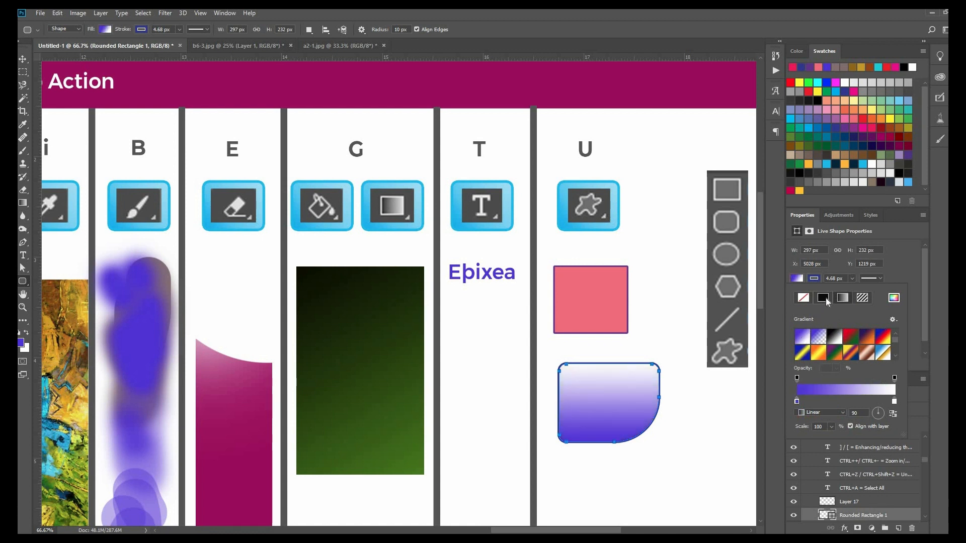
click(863, 297)
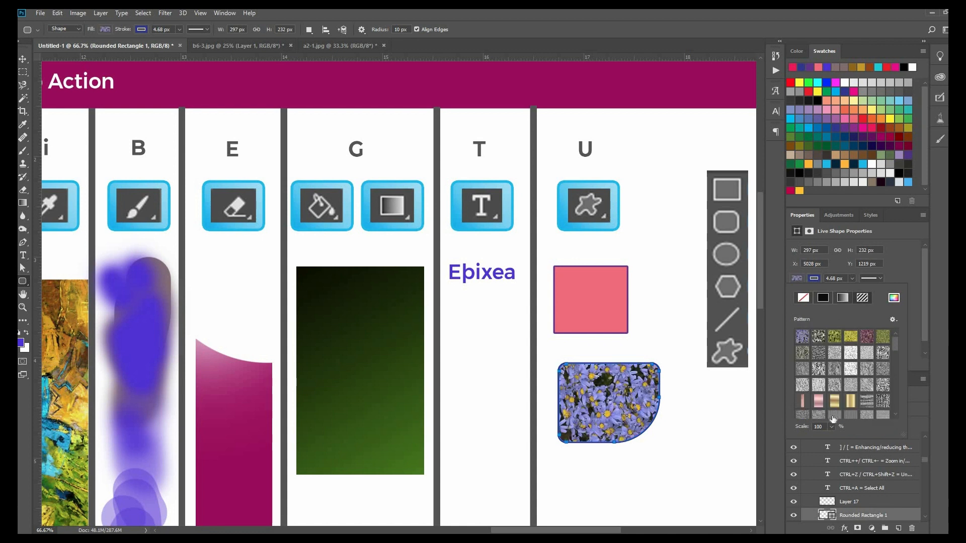
click(836, 400)
click(833, 367)
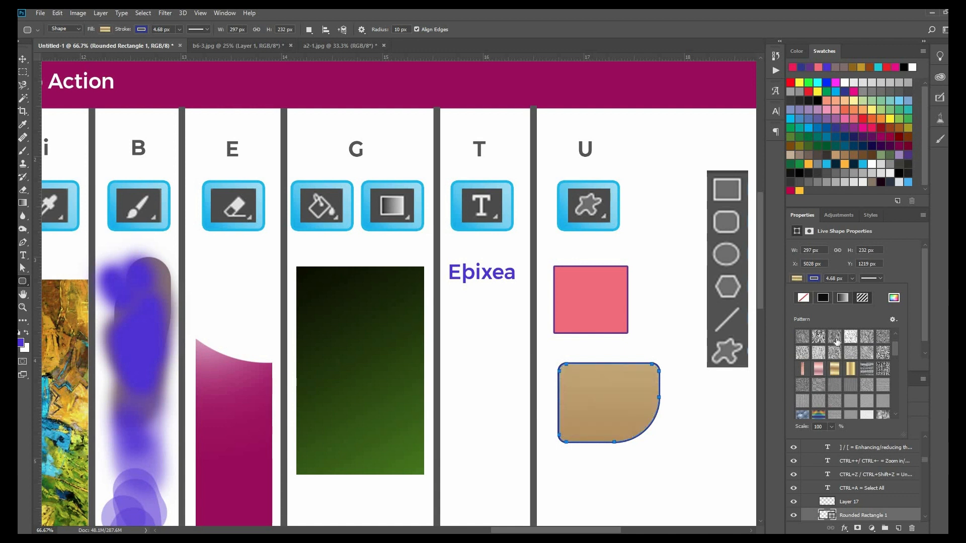
scroll(830, 367, down, 2)
scroll(821, 363, down, 2)
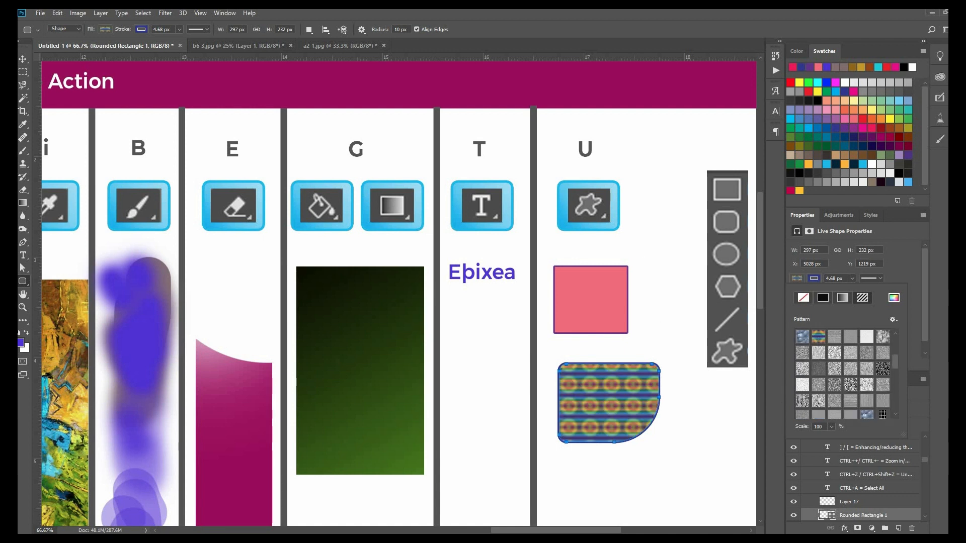
- Deselect the shape and draw two steep blue-violet lines with a 27 px weight beside the Custom Shape icon
click(23, 61)
click(474, 276)
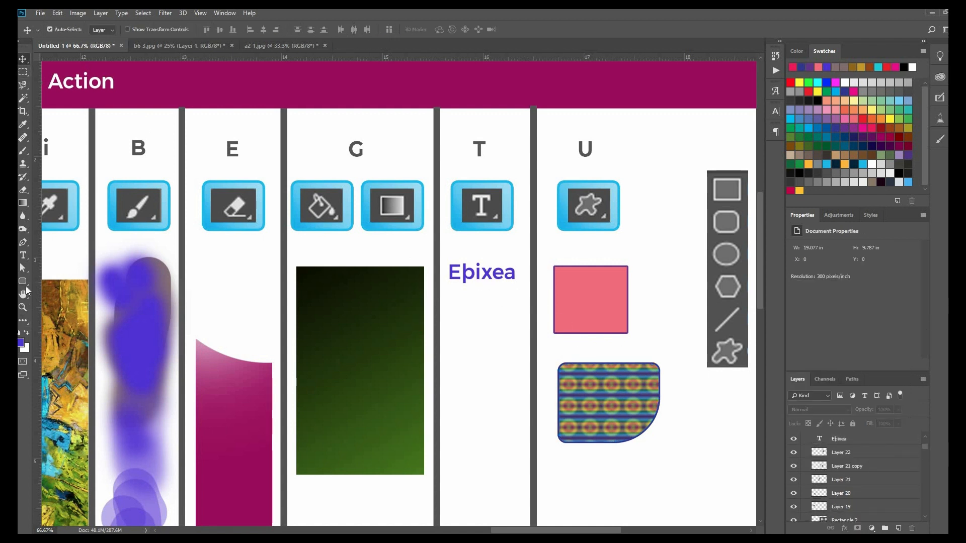
click(23, 282)
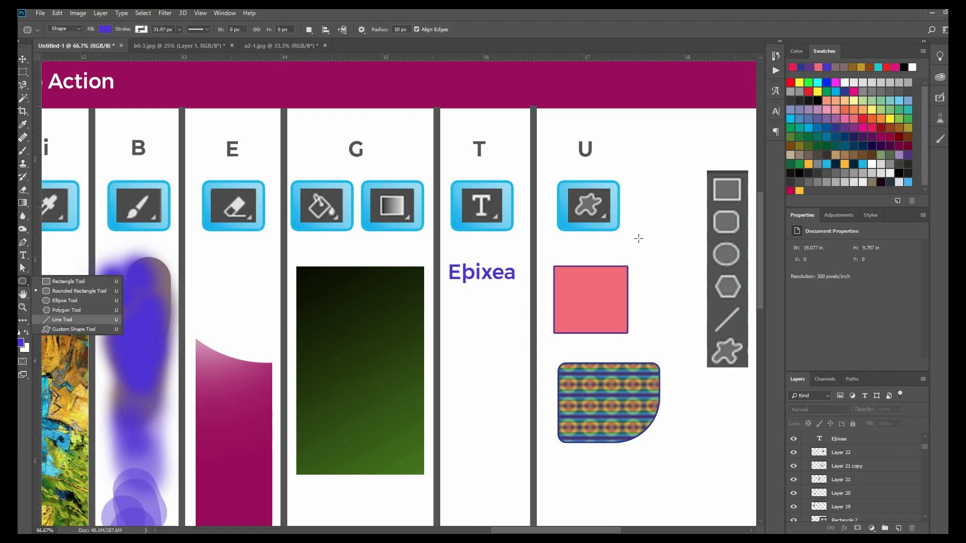
click(62, 319)
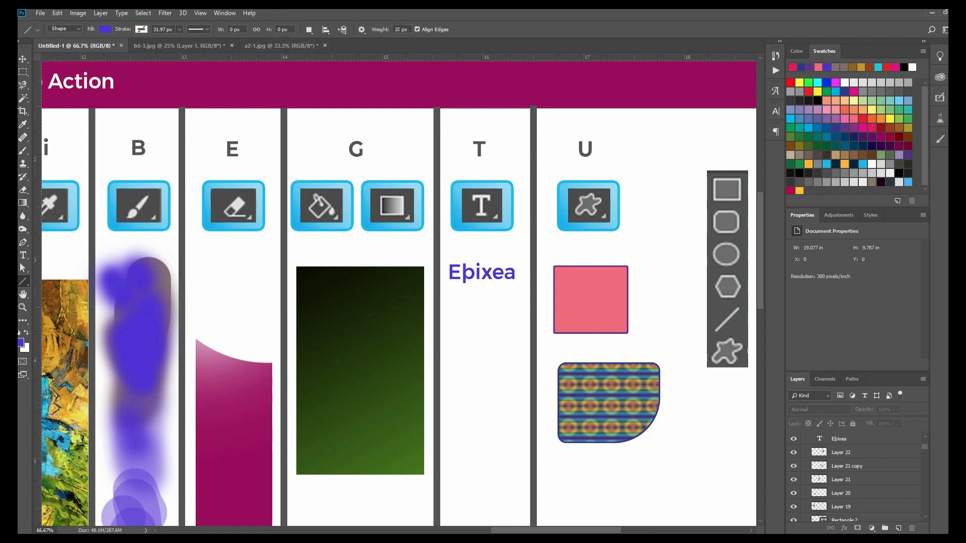
drag(387, 30, 397, 32)
drag(678, 163, 674, 283)
drag(633, 196, 657, 290)
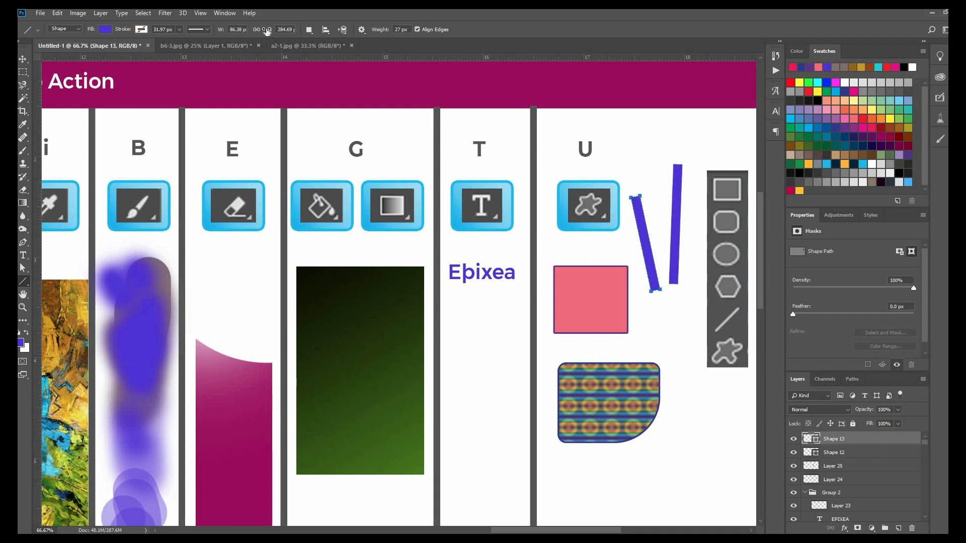
- Set the line weight to 10 px and draw a shorter diagonal line above the two thick lines
drag(383, 30, 368, 31)
text(10)
key(Return)
drag(639, 143, 669, 208)
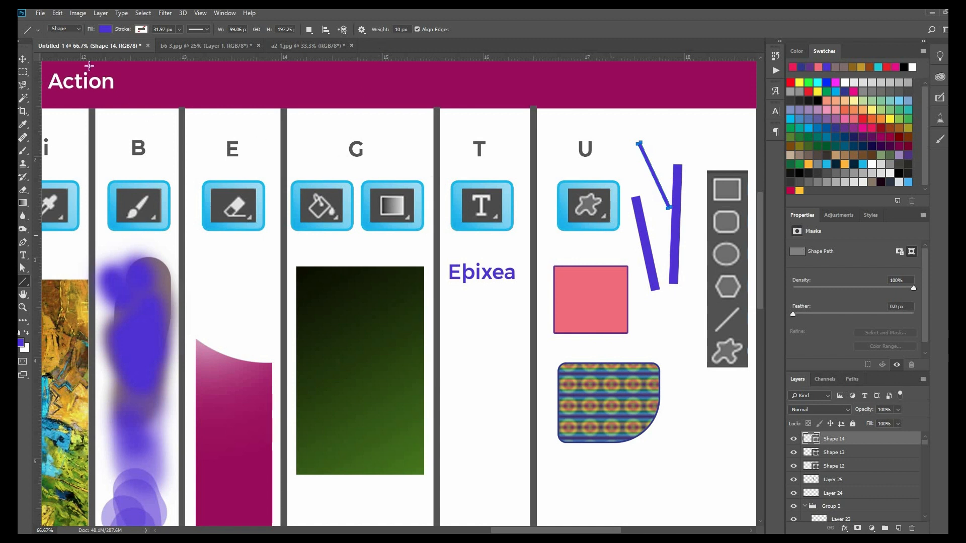
- Give the thin diagonal line a purple stroke about 122 px wide, aligned outside the path
click(141, 29)
click(129, 148)
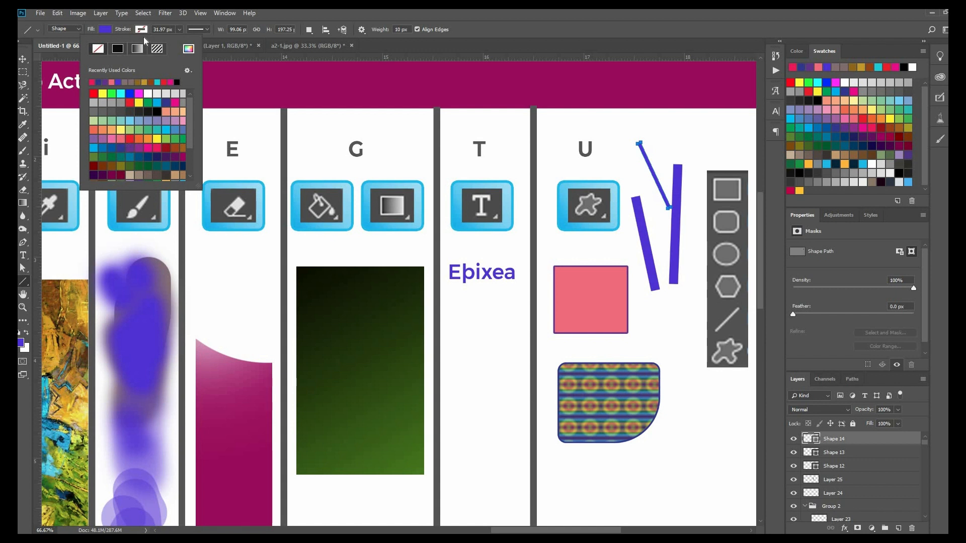
click(180, 29)
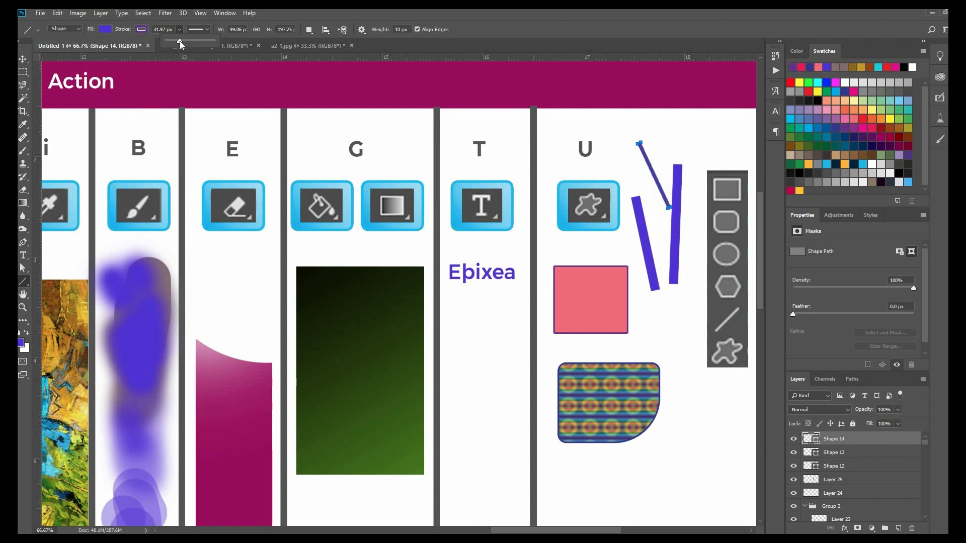
drag(208, 45, 196, 44)
click(209, 32)
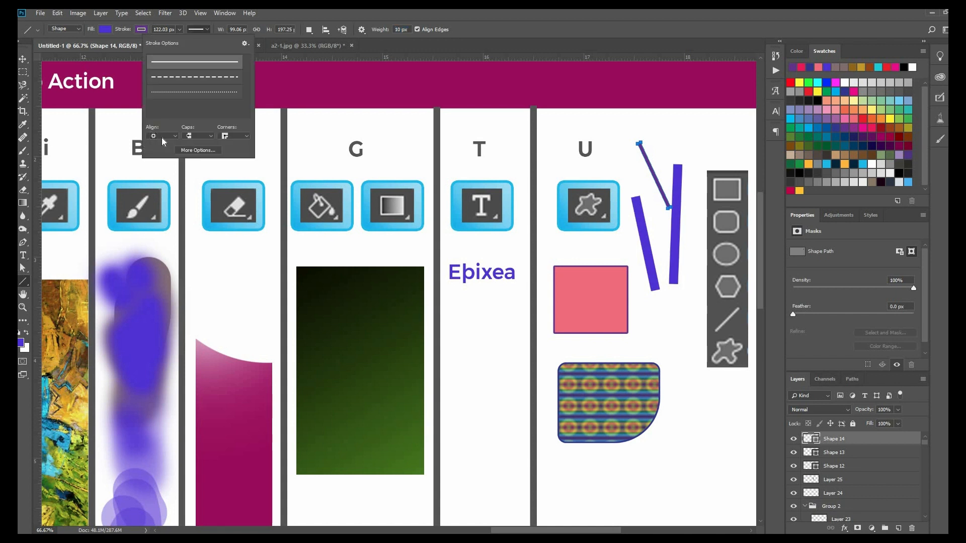
click(162, 136)
click(161, 161)
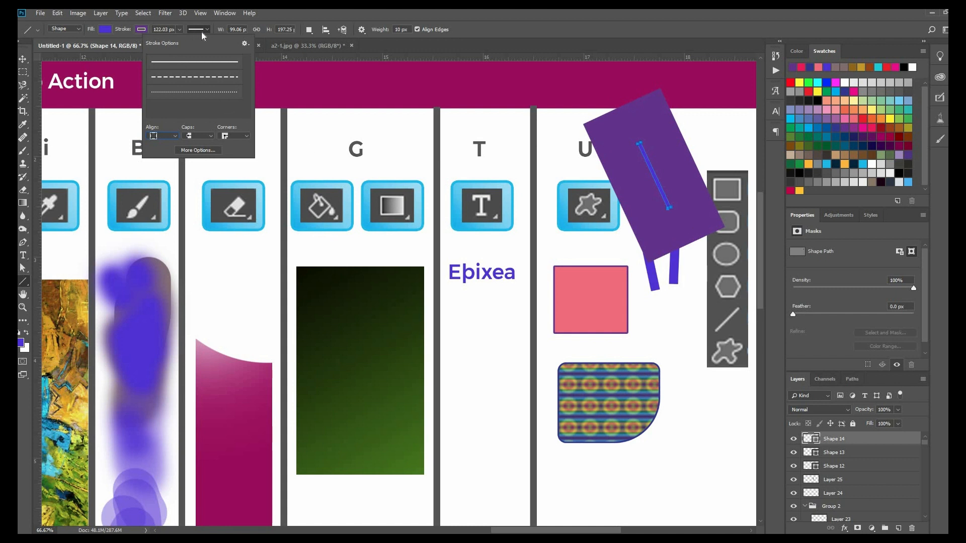
- Reduce the diagonal line's stroke to about 13 px and draw a heart custom shape about 148 by 129 px right of the pink square
click(178, 30)
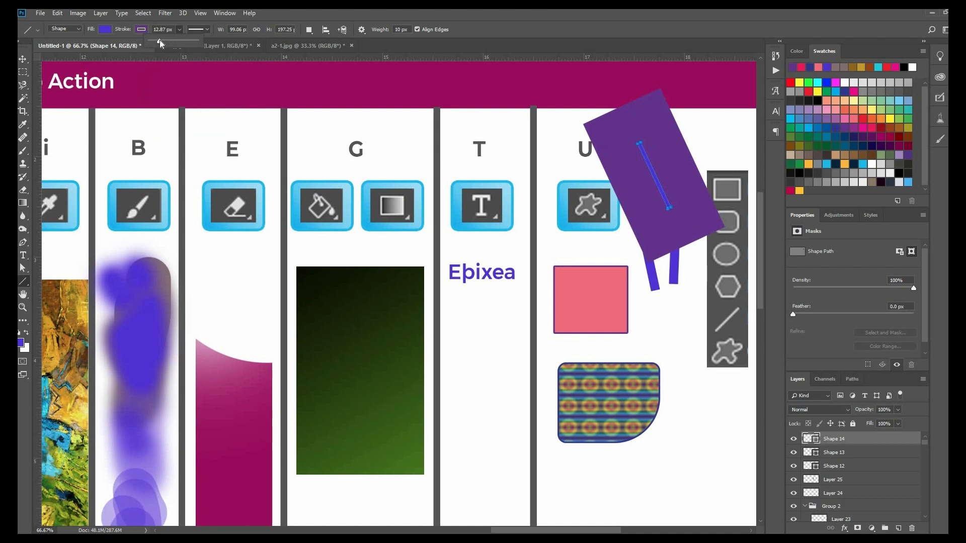
right_click(23, 282)
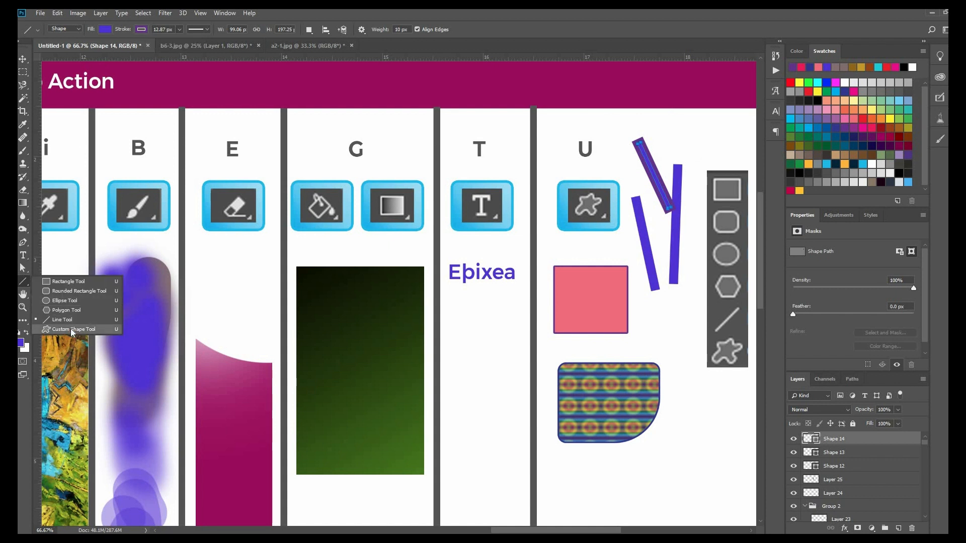
click(73, 329)
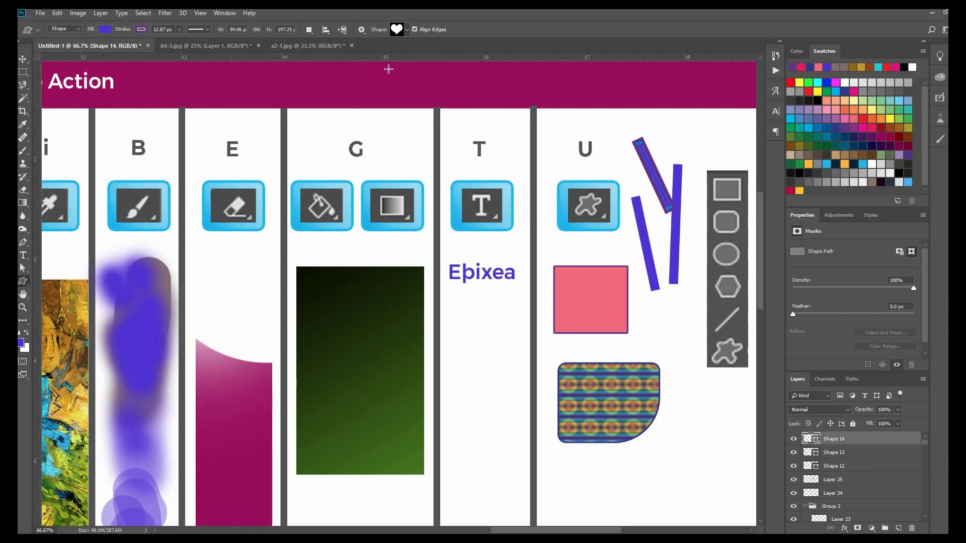
click(407, 30)
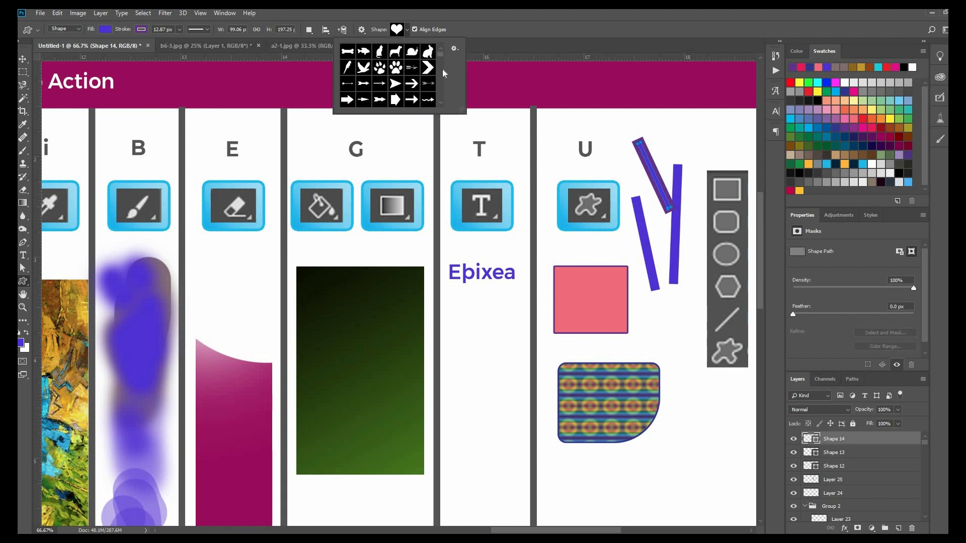
scroll(442, 68, down, 10)
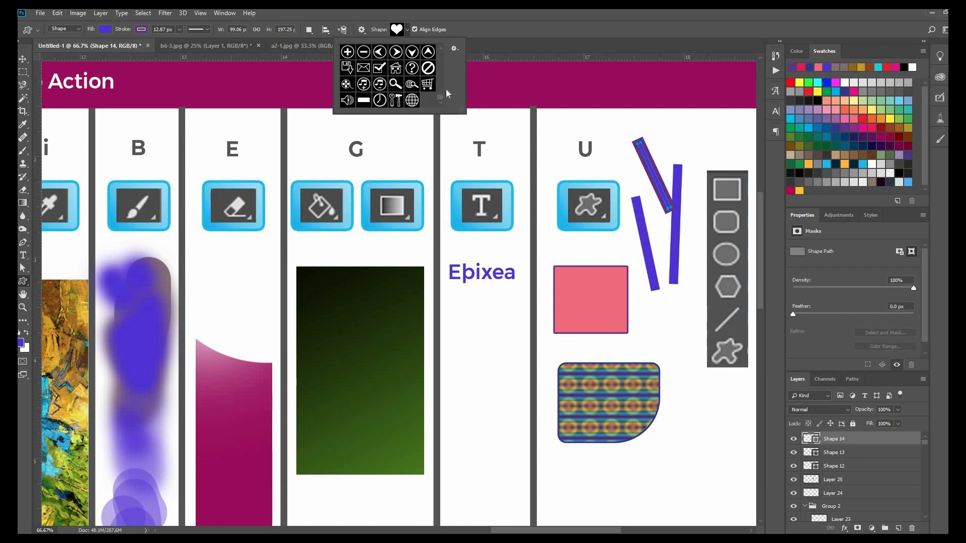
scroll(446, 89, up, 5)
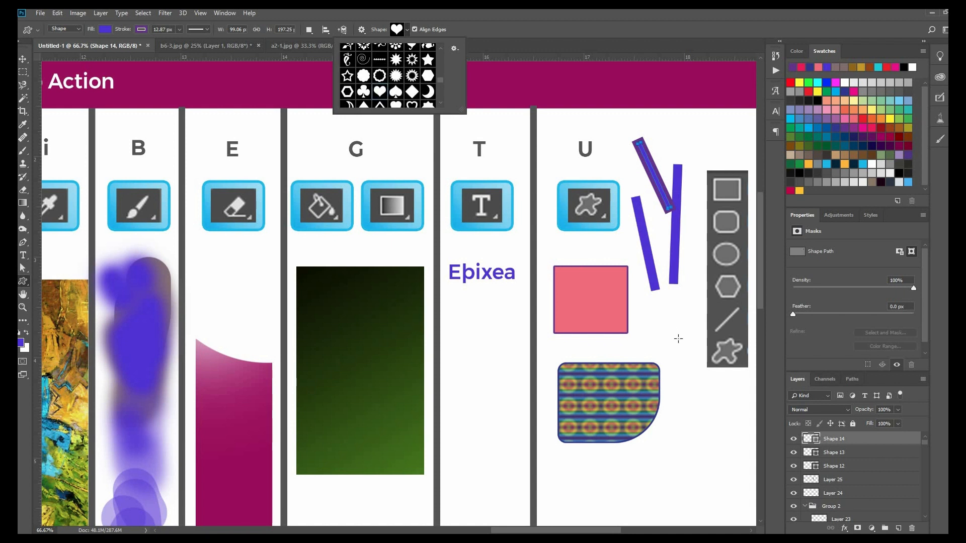
drag(679, 339, 700, 364)
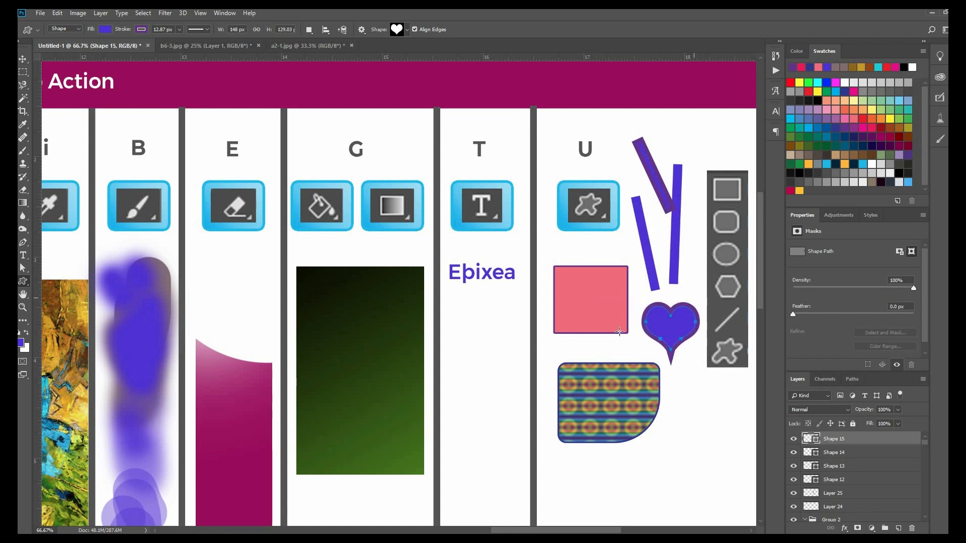
- Fill the heart with the recently used crimson colour and deselect it using the Move tool
click(104, 29)
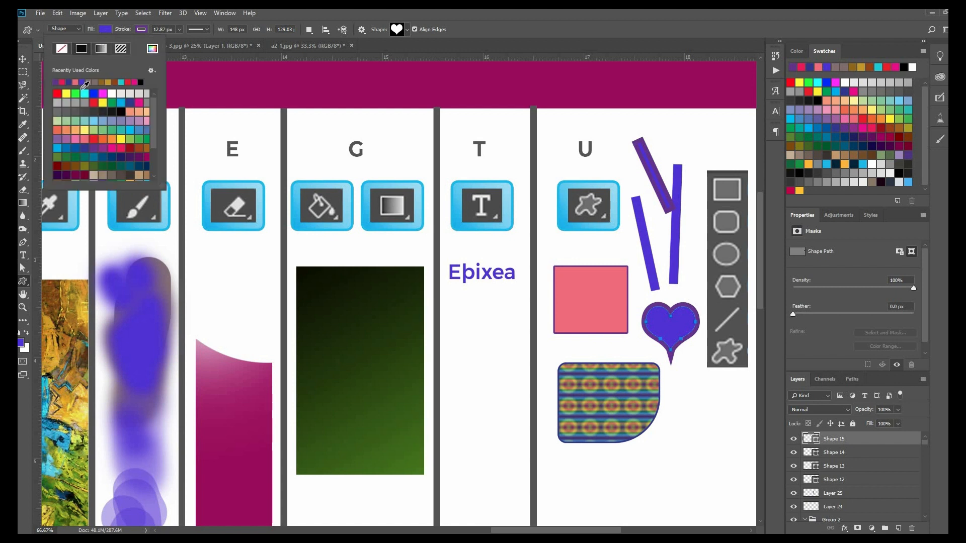
click(64, 82)
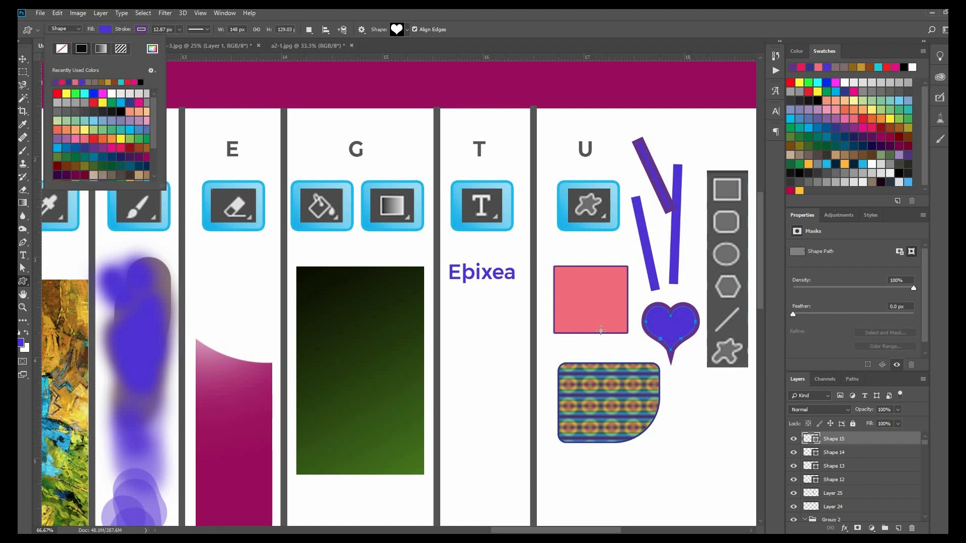
click(22, 60)
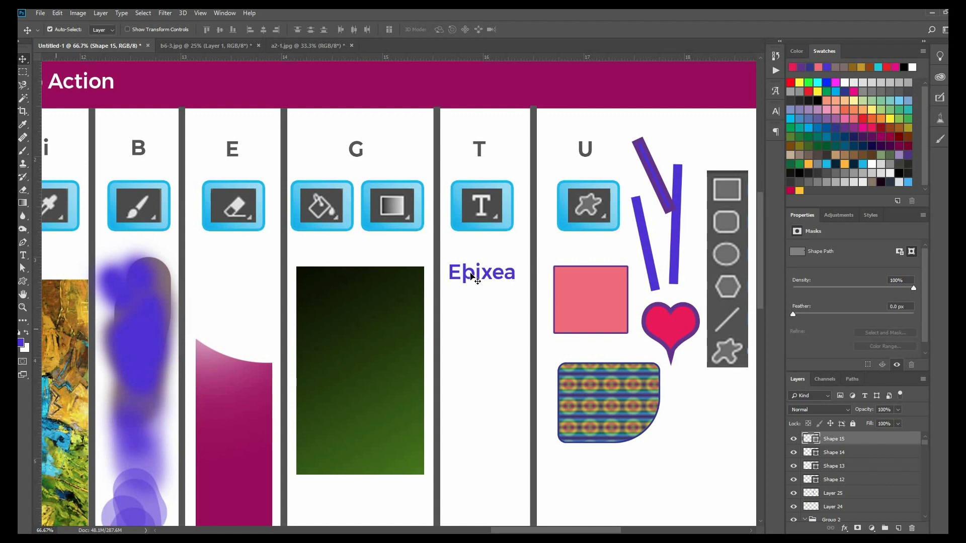
click(489, 294)
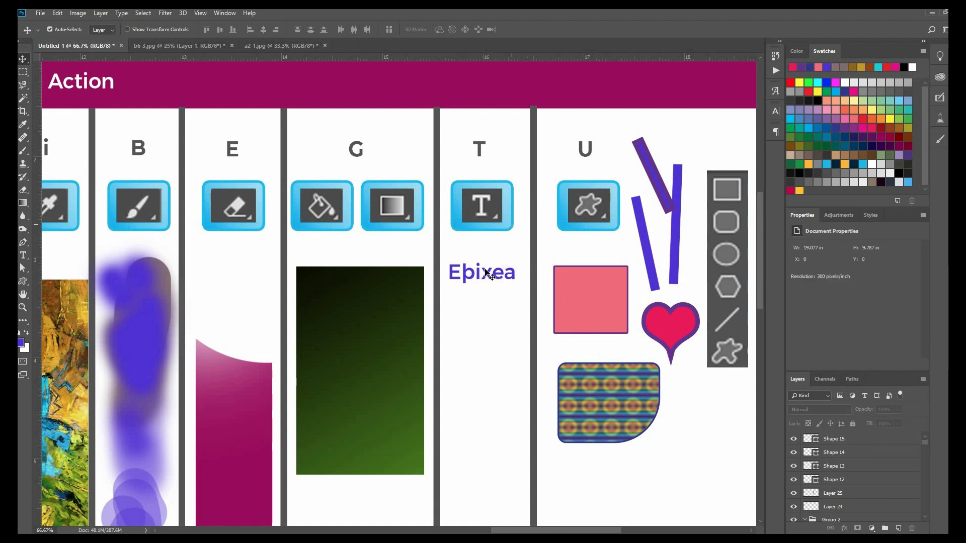
- Select the "Eþixea" text layer and open its Blending Options
click(501, 272)
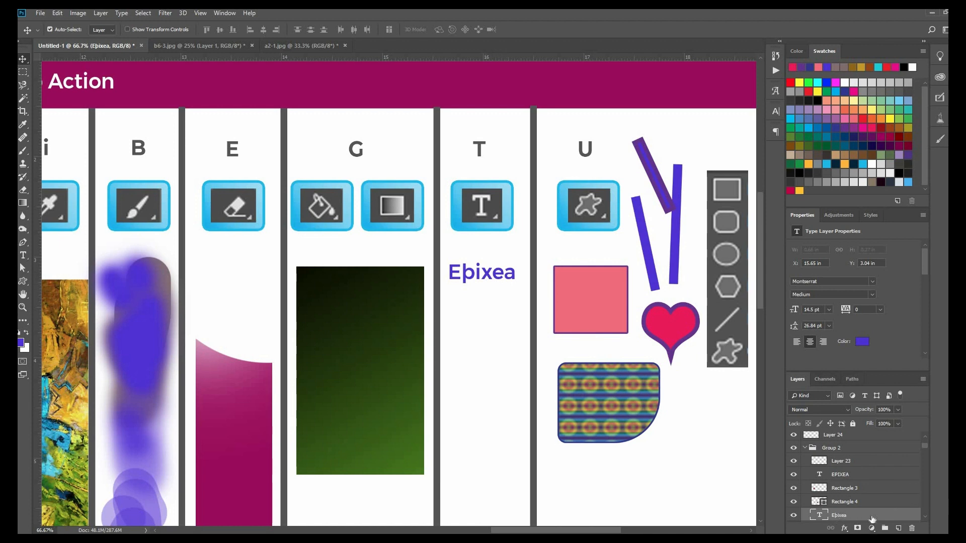
right_click(856, 512)
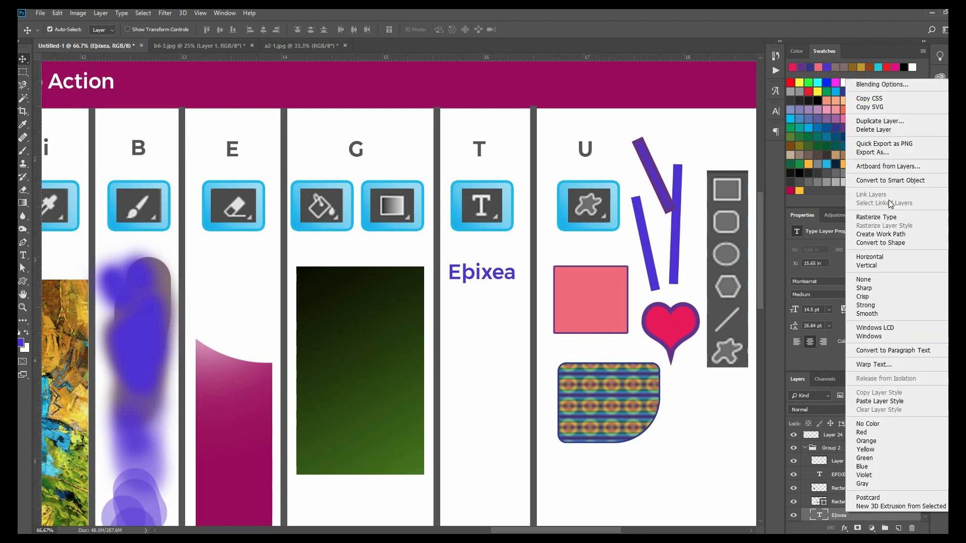
click(873, 84)
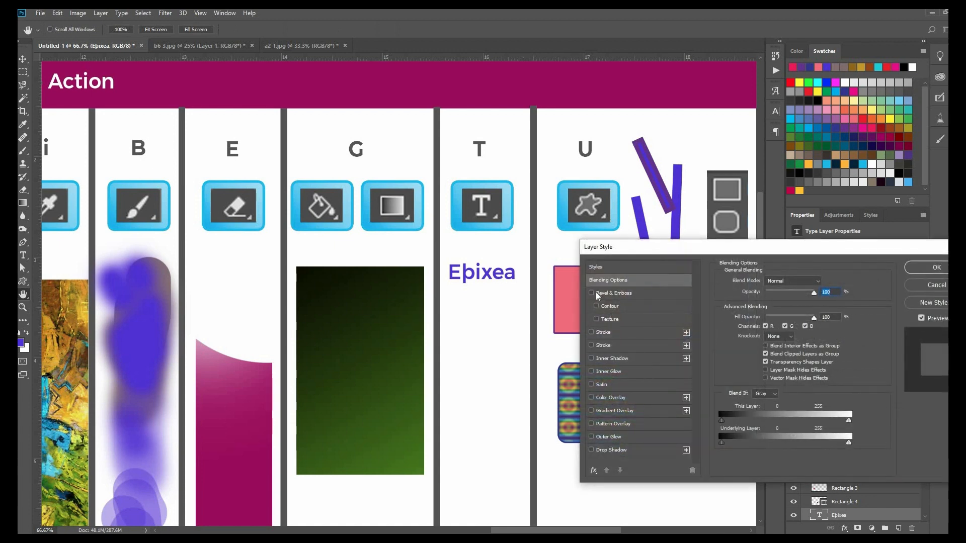
- Try a Bevel & Emboss effect on the text with the Outer Bevel style, Smooth technique and 188% depth
click(595, 291)
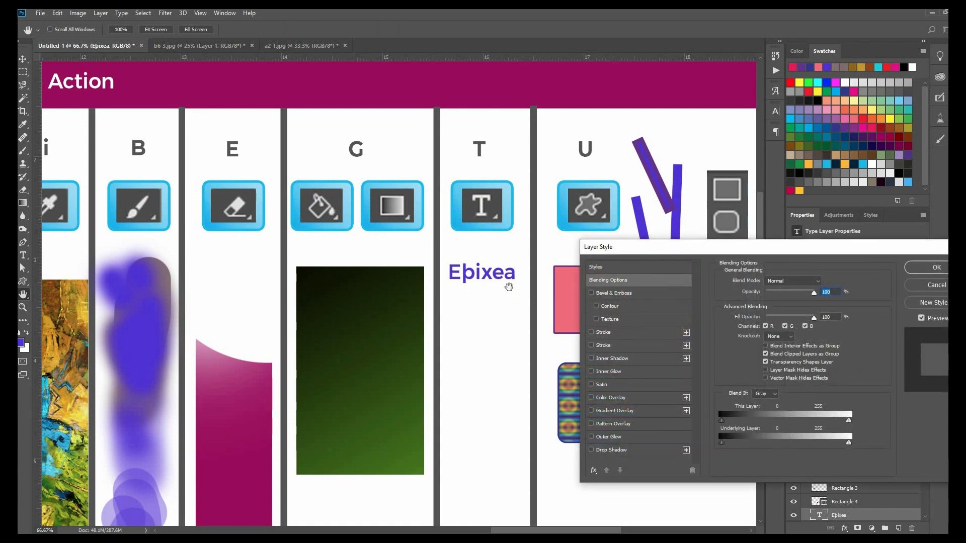
click(783, 281)
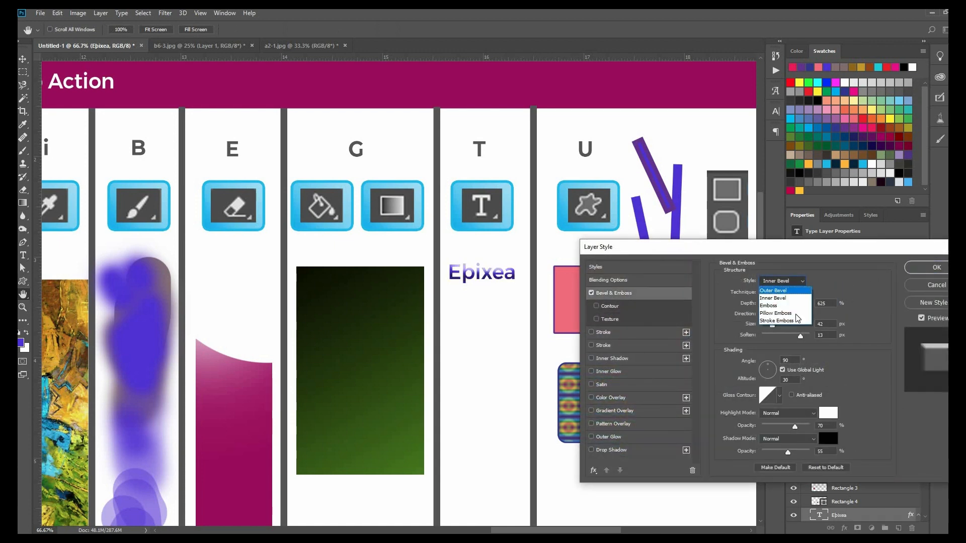
click(799, 291)
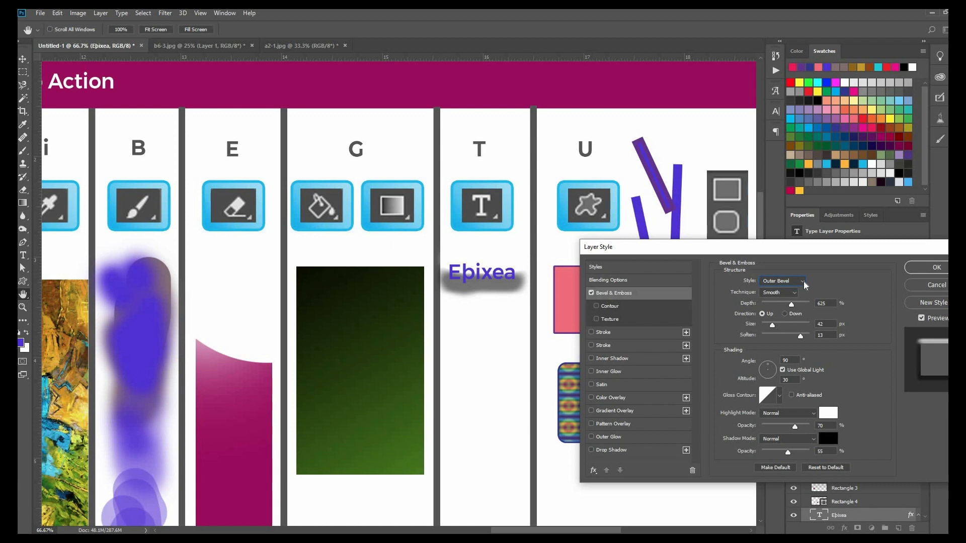
click(803, 282)
click(785, 291)
click(775, 301)
drag(774, 300, 765, 298)
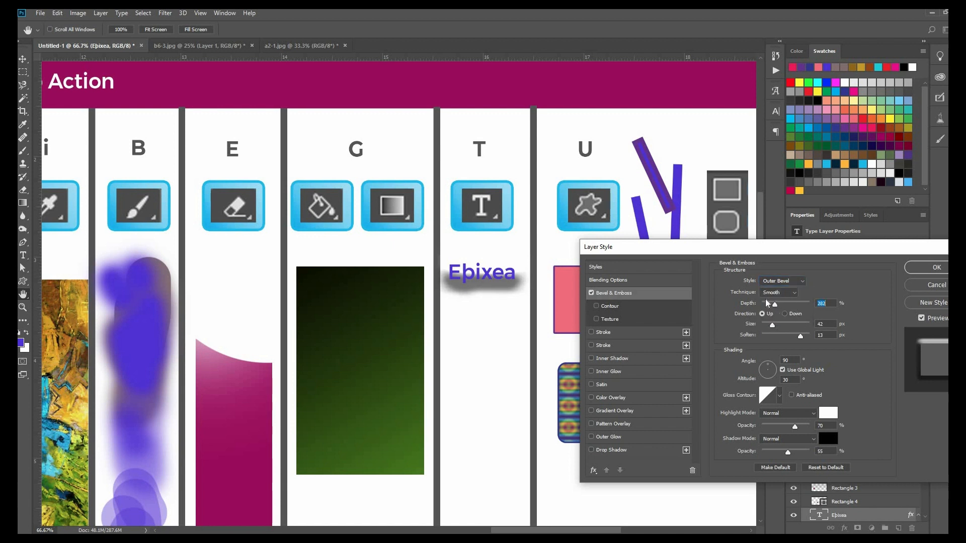
click(774, 303)
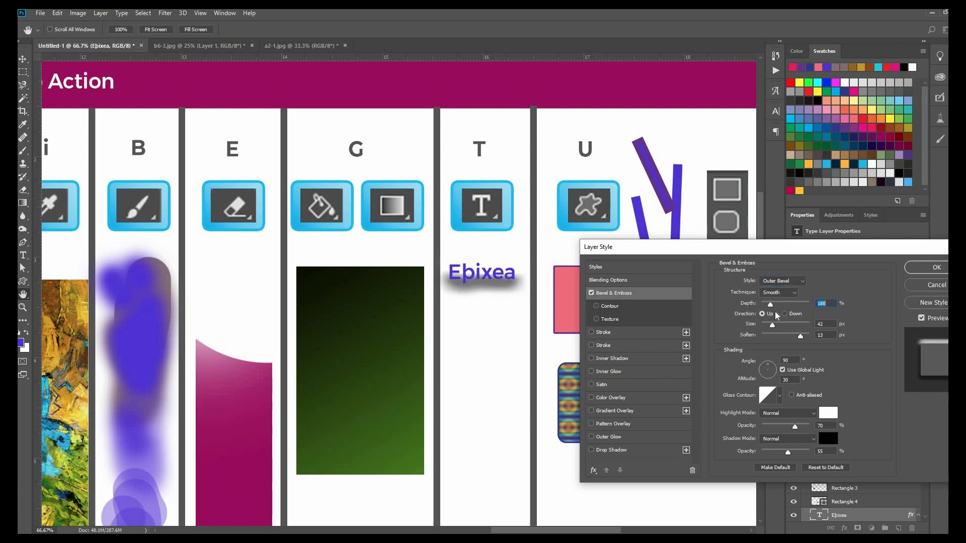
- Try the Chisel Hard technique with 0 px soften and the Emboss style, ending with Bevel & Emboss disabled
click(780, 293)
click(774, 311)
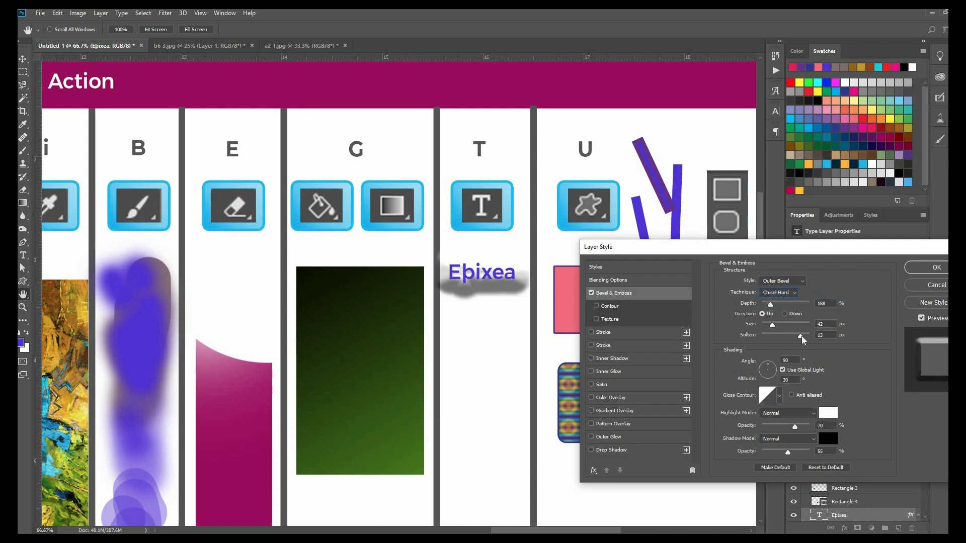
click(763, 338)
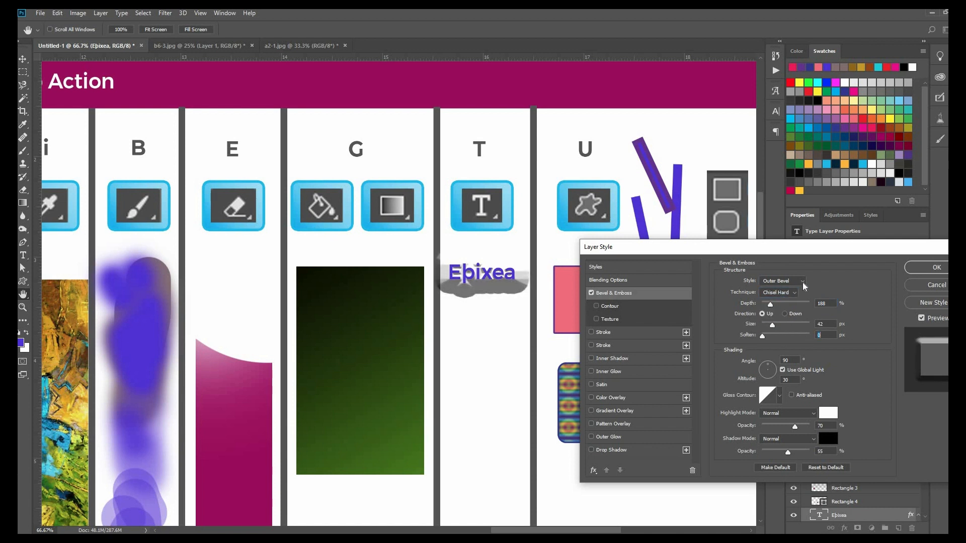
click(792, 282)
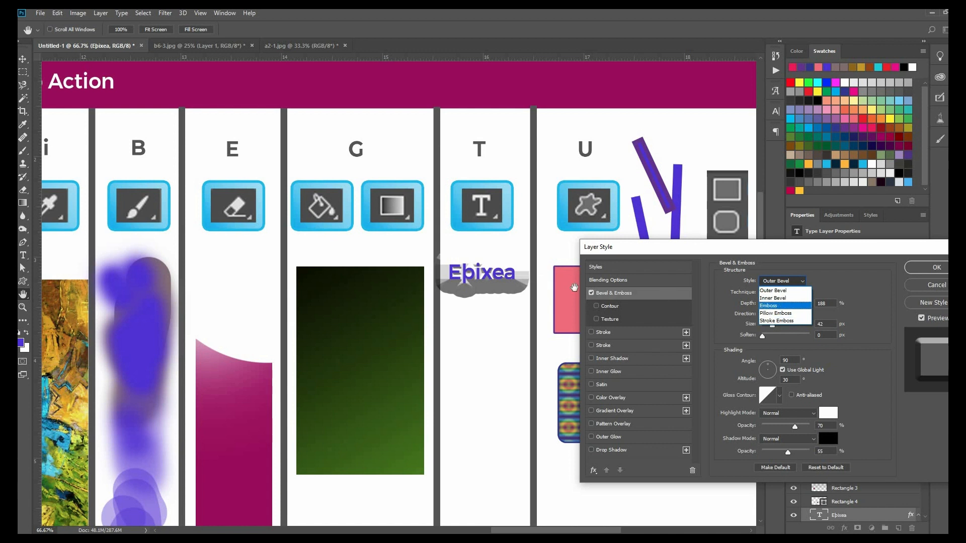
click(775, 306)
click(591, 294)
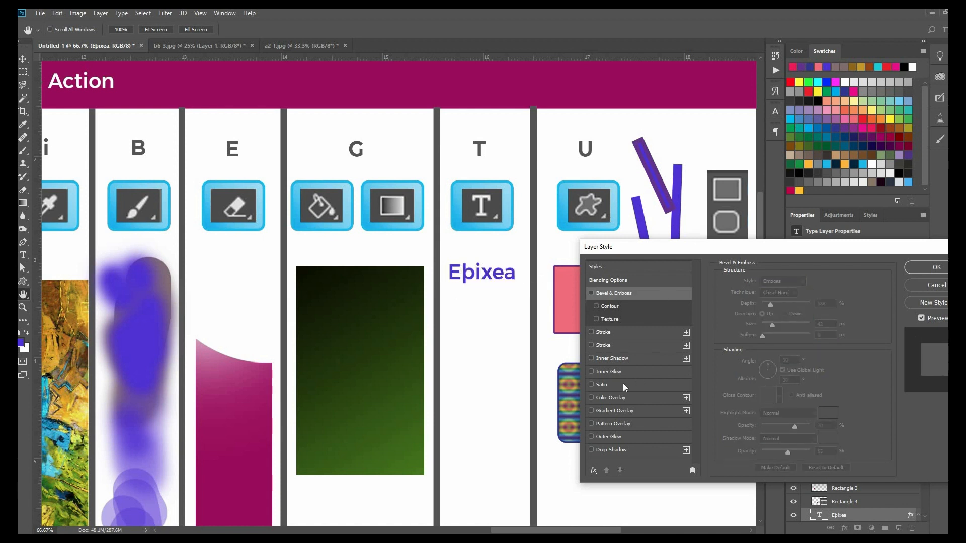
- Add a blue gradient stroke to the text, positioned Outside with a size of 4 px
click(603, 333)
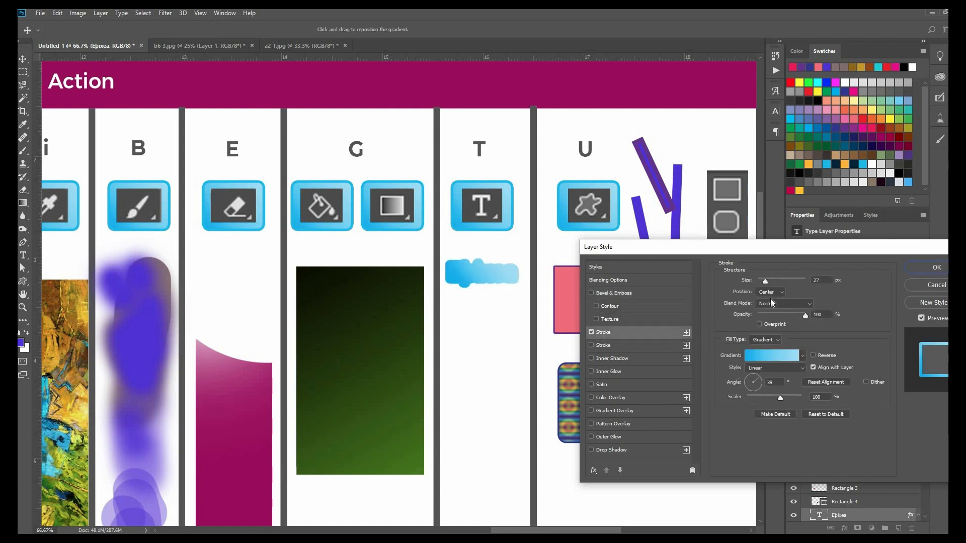
click(770, 291)
click(769, 299)
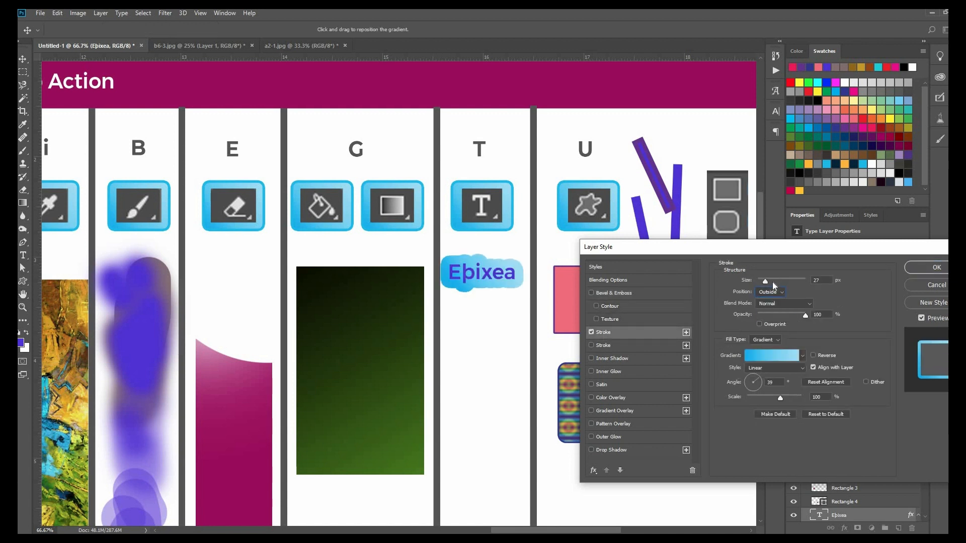
drag(761, 280, 758, 279)
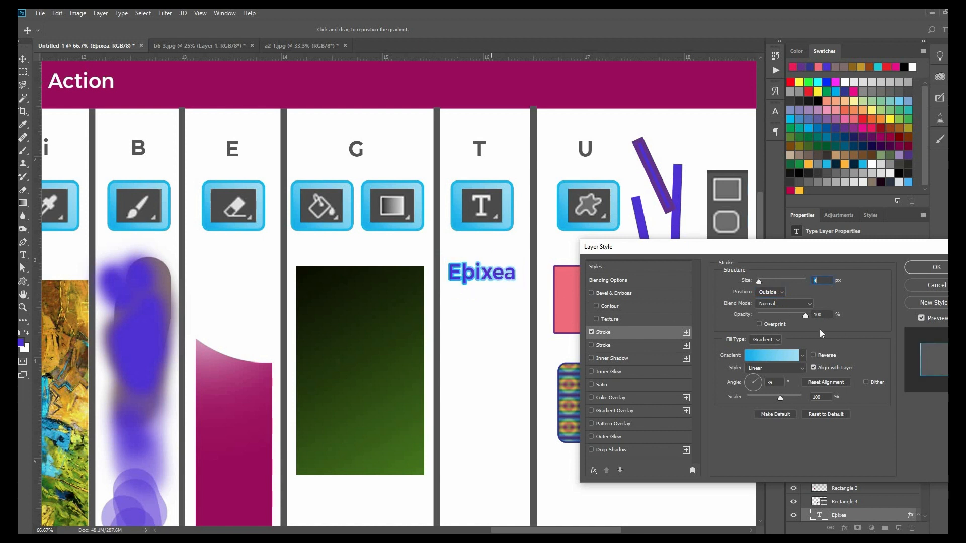
- Add a black drop shadow to the text with 16 px distance, 16% spread and 13 px size, and apply the layer style
click(596, 450)
click(611, 449)
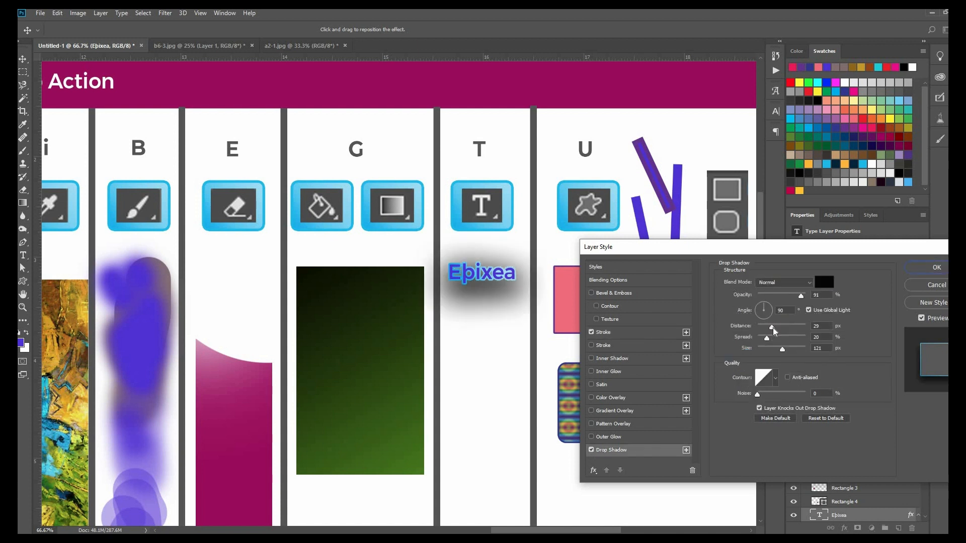
drag(767, 328, 763, 351)
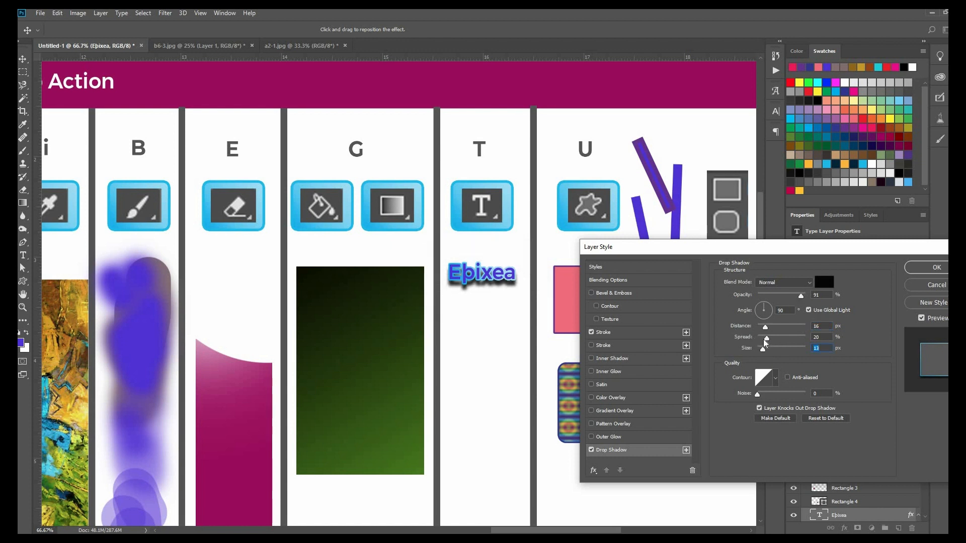
drag(767, 341, 764, 341)
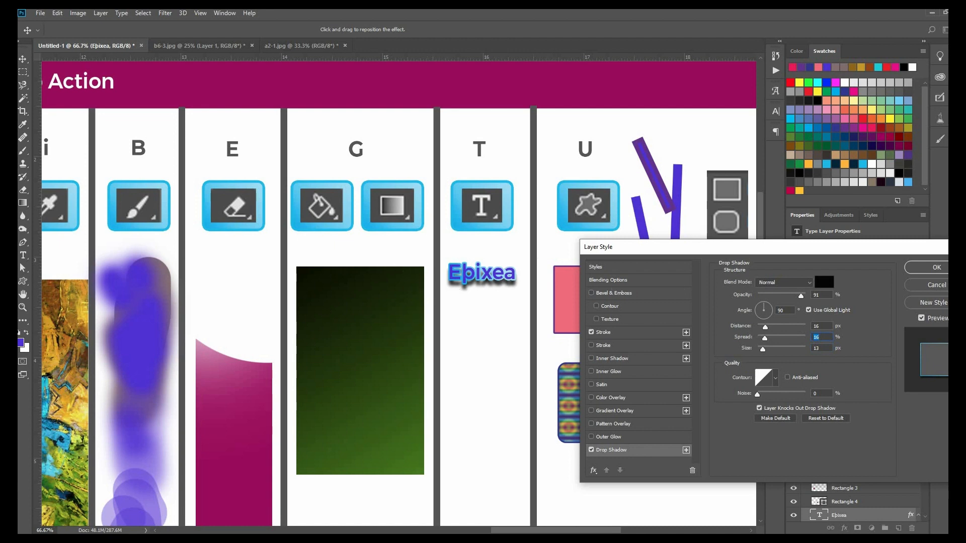
drag(654, 247, 283, 317)
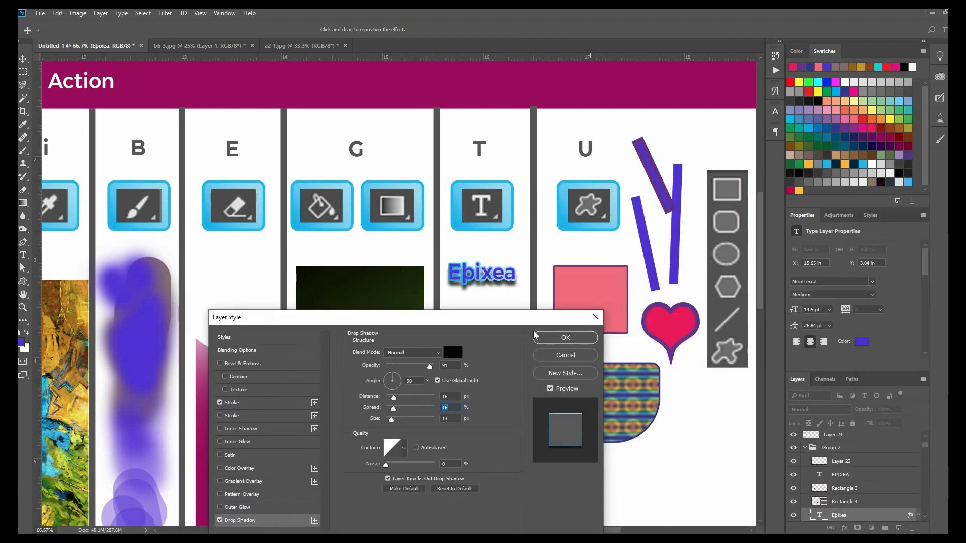
click(566, 338)
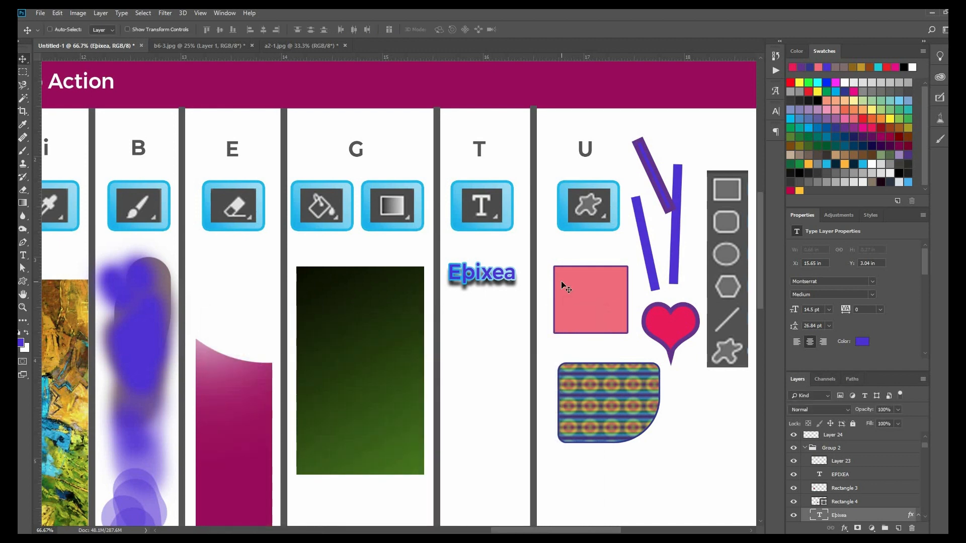
- Zoom out to 25% and pan the document to review the tool columns from H to U
key(ctrl+minus)
key(ctrl+minus)
key(ctrl+minus)
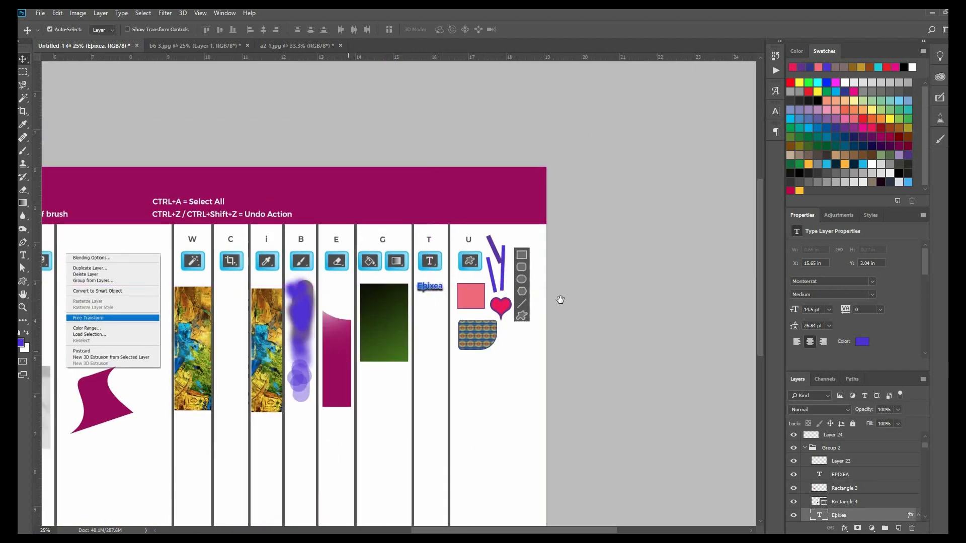
key(h)
drag(218, 303, 427, 291)
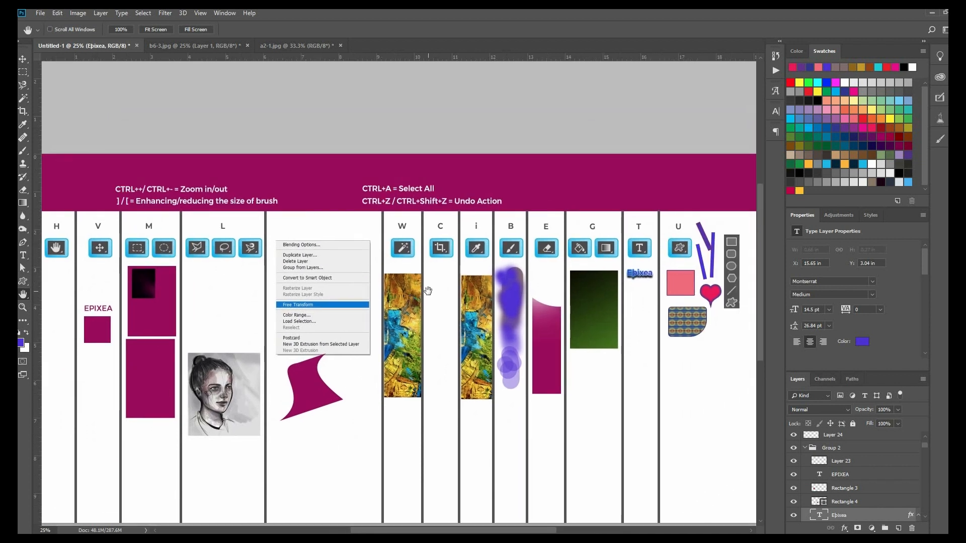